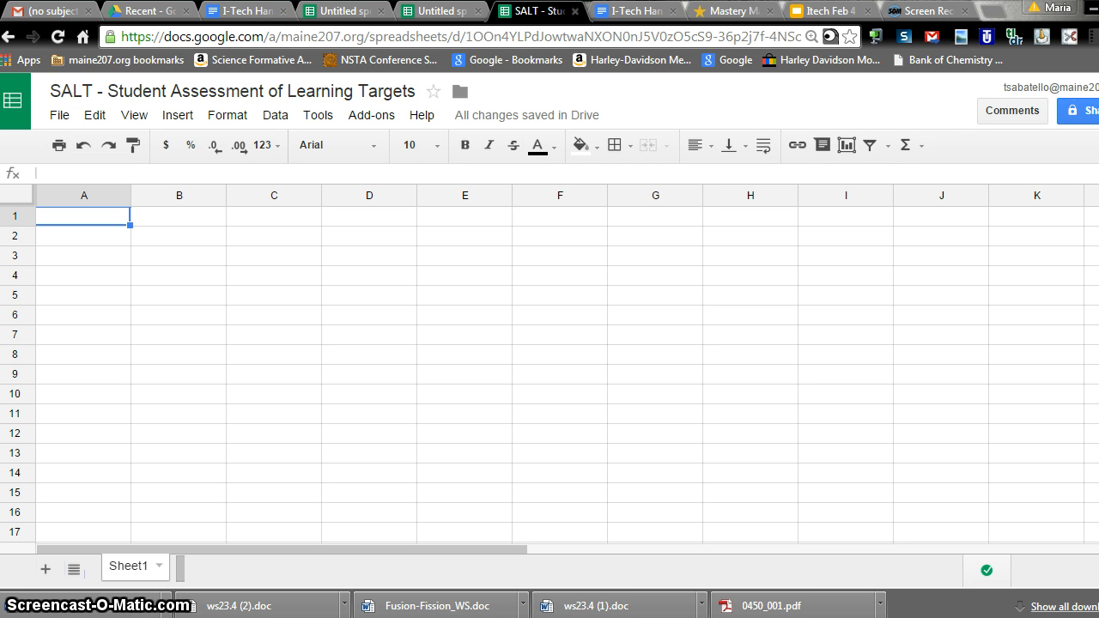
# Paste the four copied learning targets into column A starting at A1 and wrap their text
pyautogui.hotkey('ctrl', 'v')
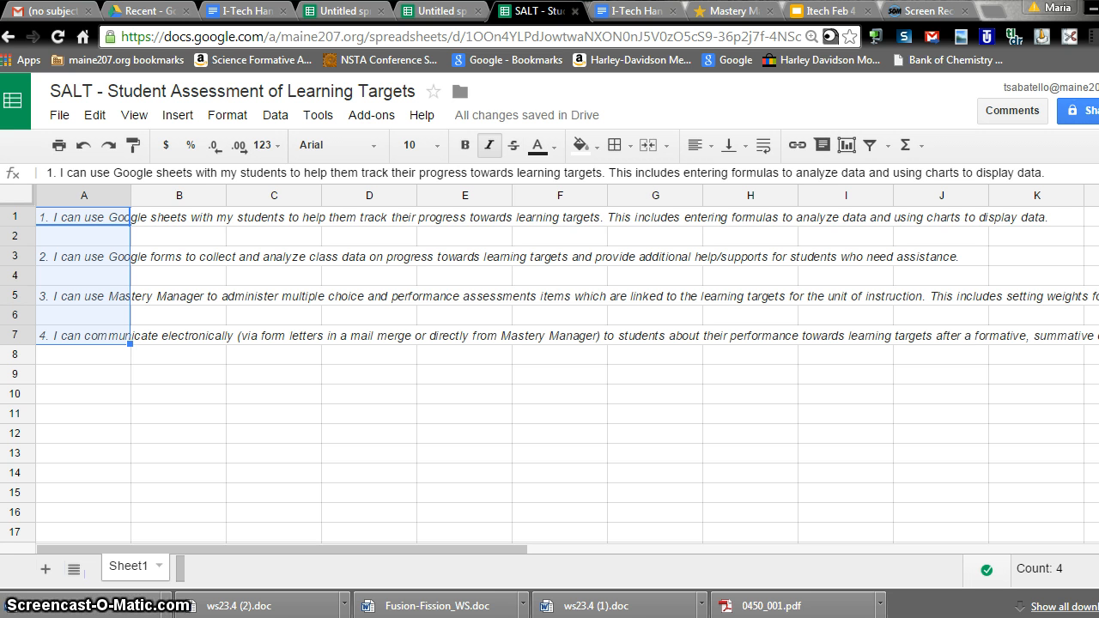
pyautogui.click(236, 120)
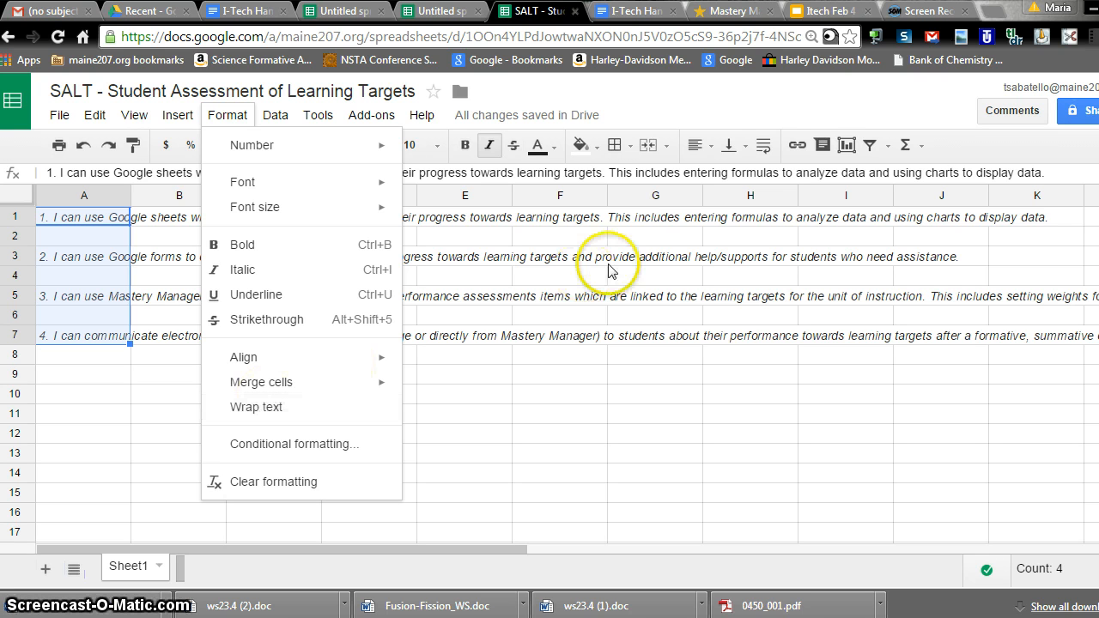
pyautogui.click(765, 145)
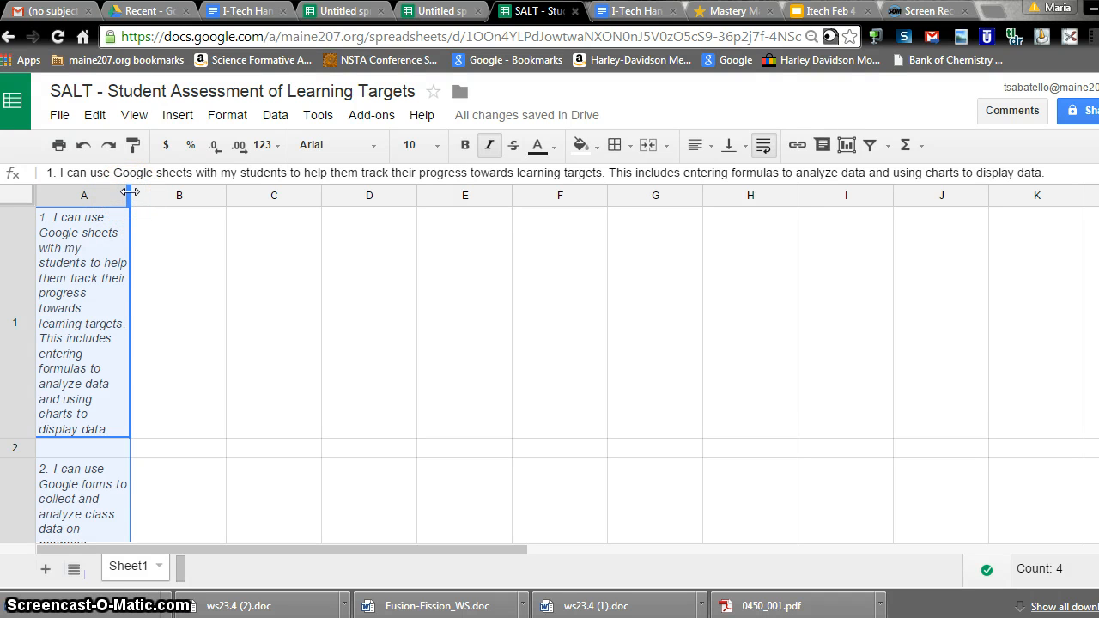
# Widen column A to nearly three times its width so the wrapped targets take fewer lines
pyautogui.moveTo(130, 192); pyautogui.dragTo(310, 192)
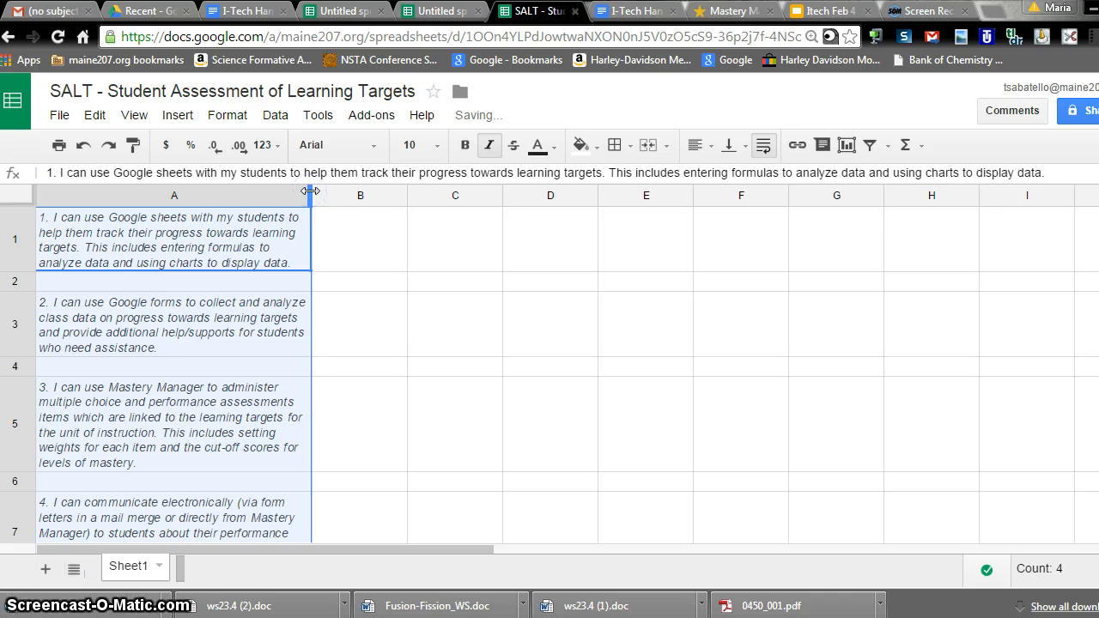
pyautogui.click(298, 225)
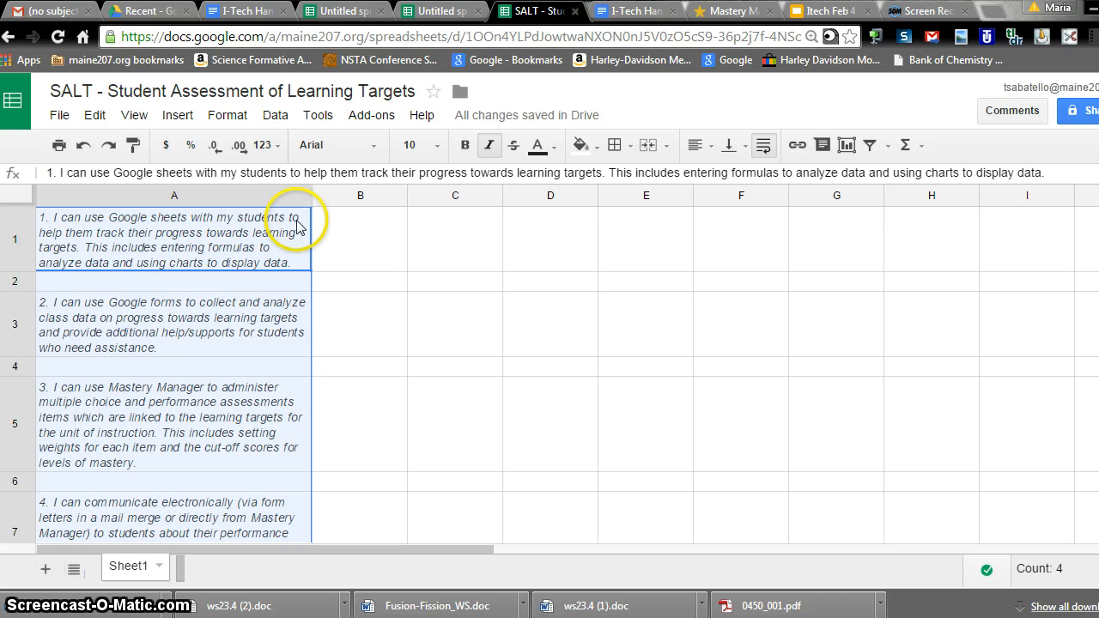
pyautogui.click(237, 245)
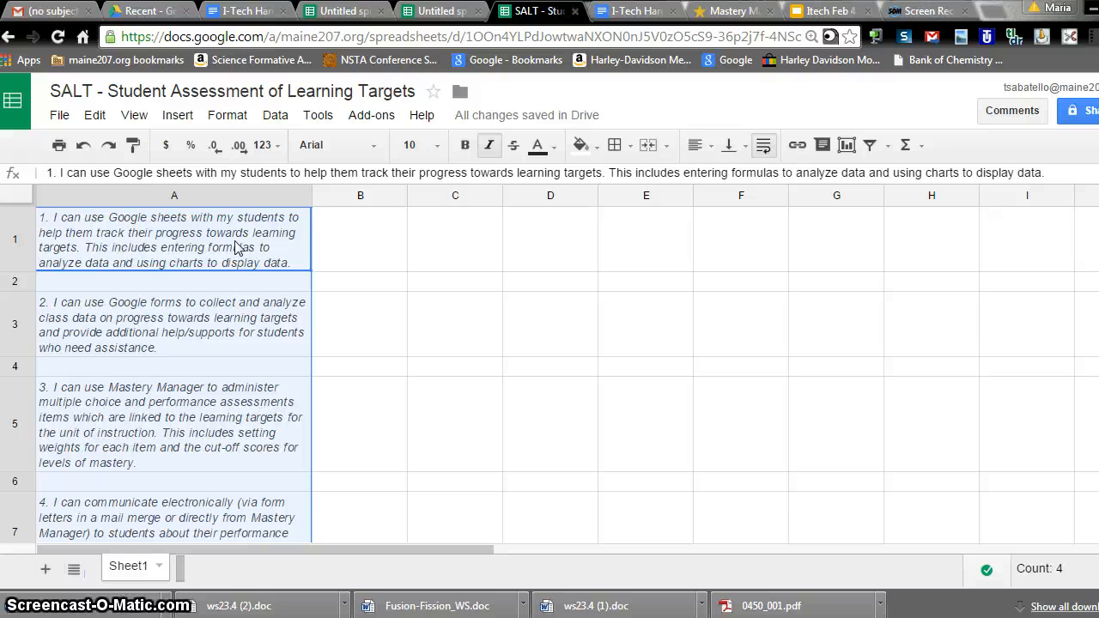
pyautogui.click(226, 236)
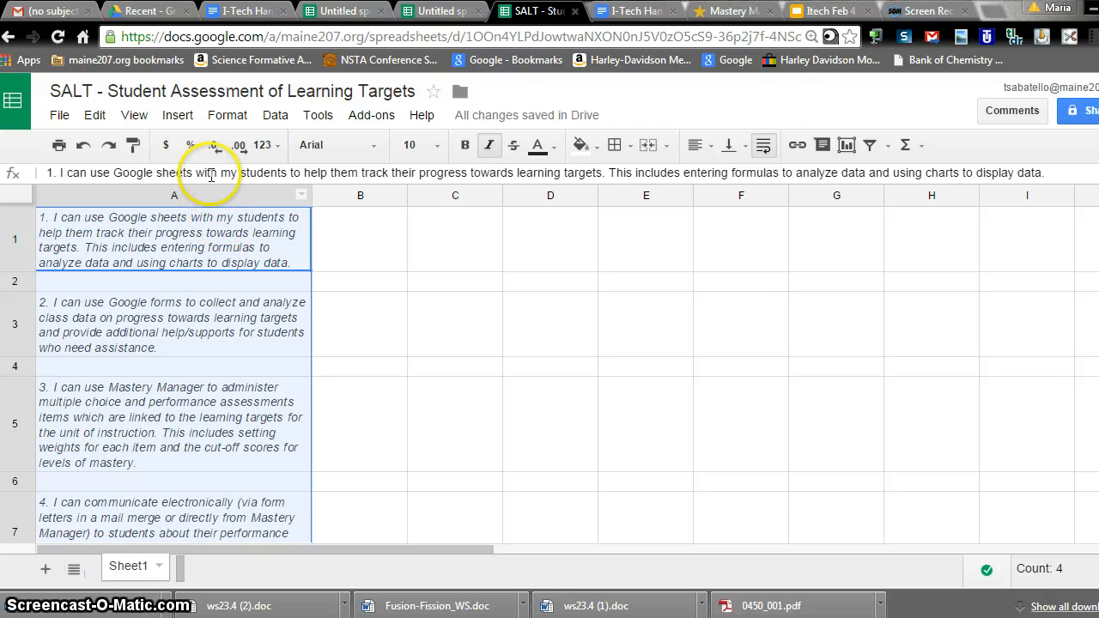
# Insert one row above the first learning target and enter the heading "Targets" in A1
pyautogui.click(189, 118)
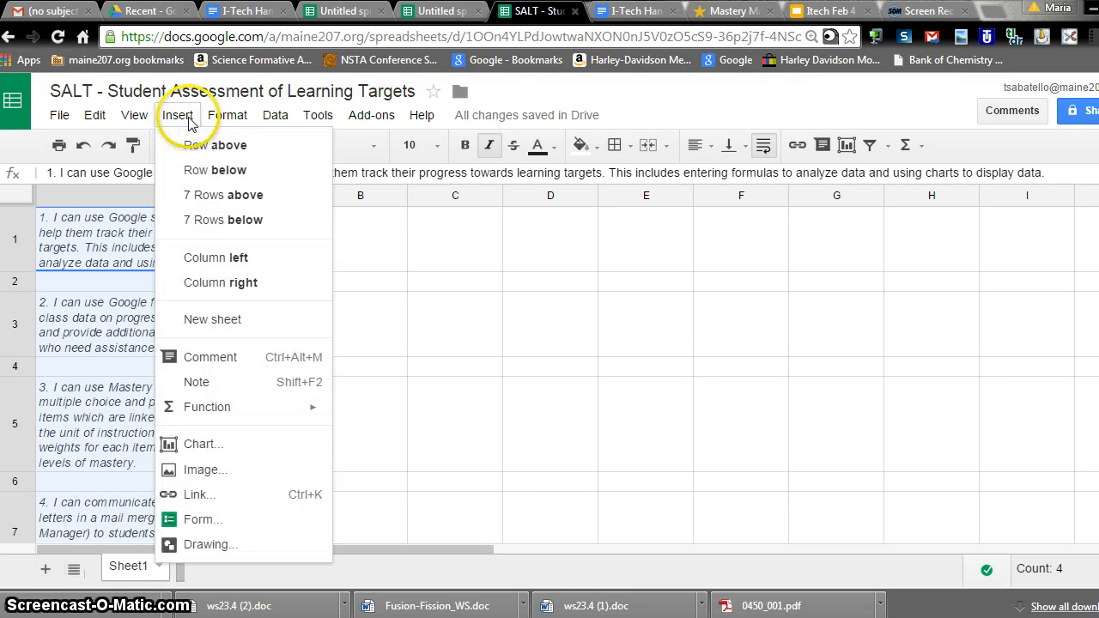
pyautogui.click(193, 144)
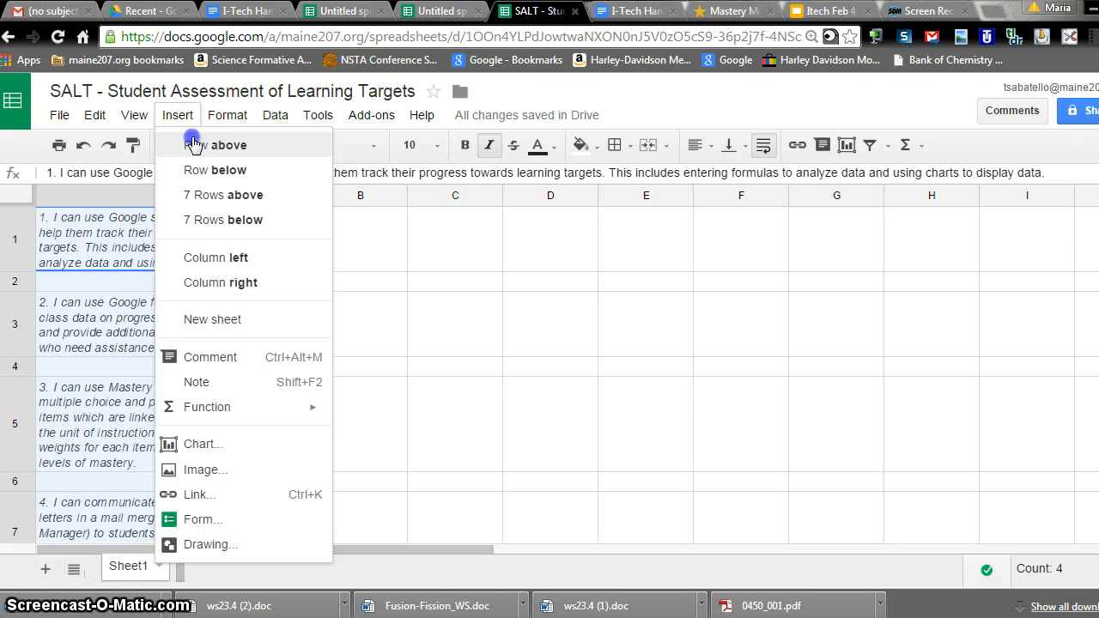
pyautogui.click(131, 221)
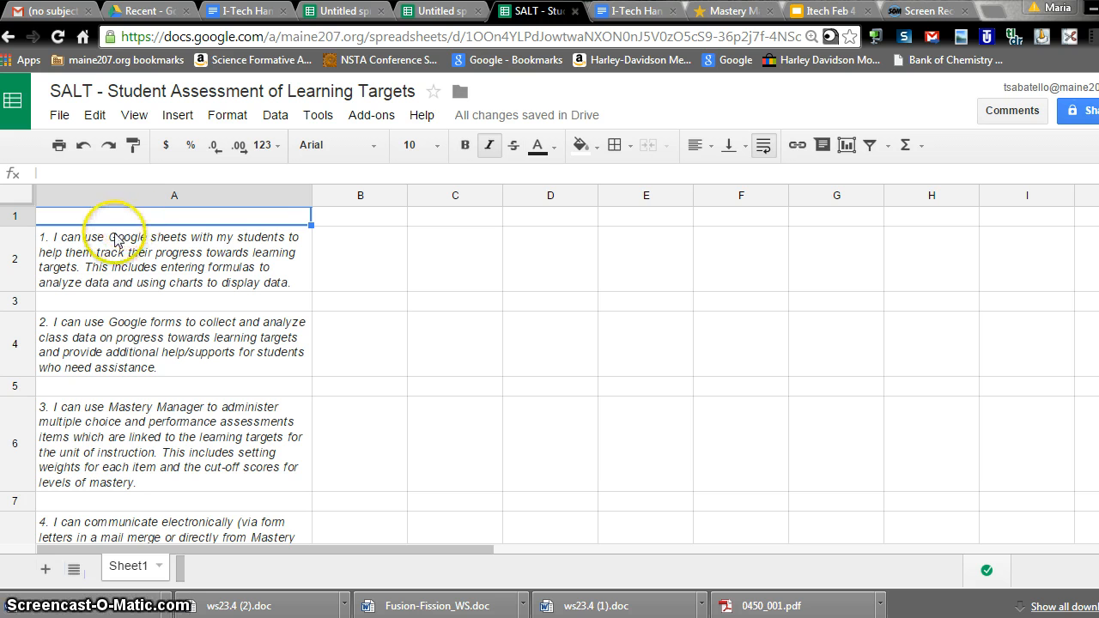
pyautogui.write('Targets')
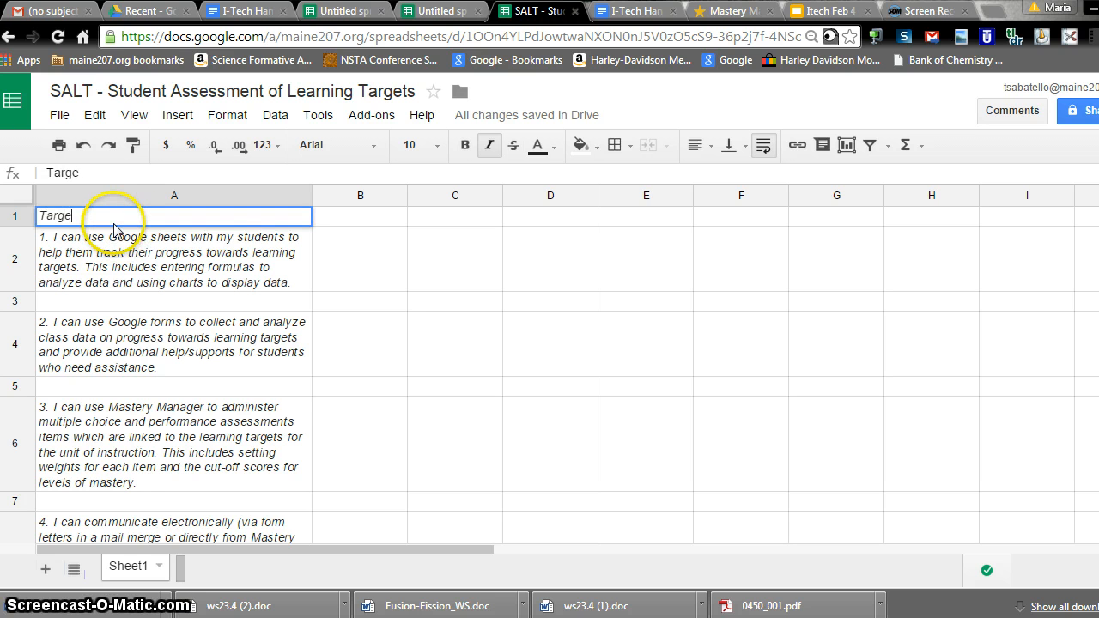
pyautogui.click(51, 247)
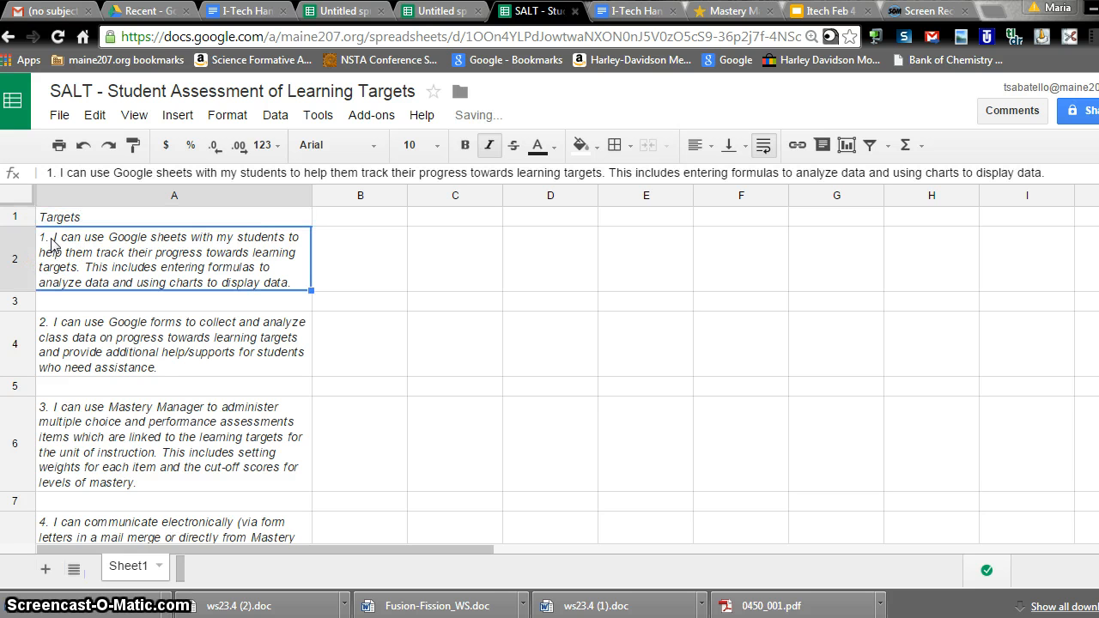
# Insert a new column to the left of the Targets column
pyautogui.click(52, 222)
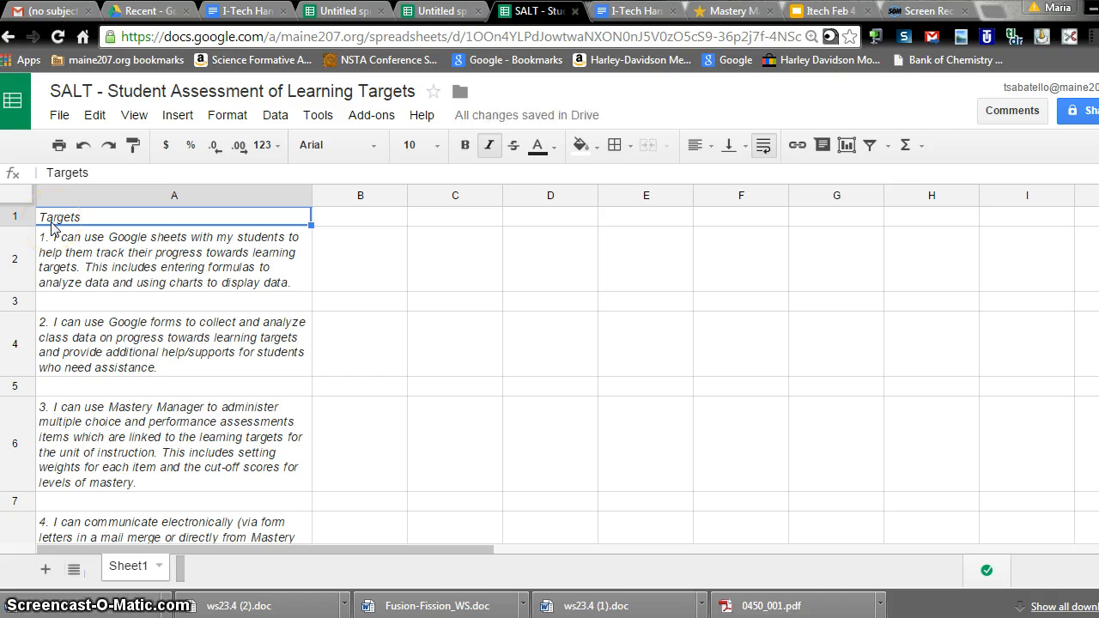
pyautogui.click(176, 116)
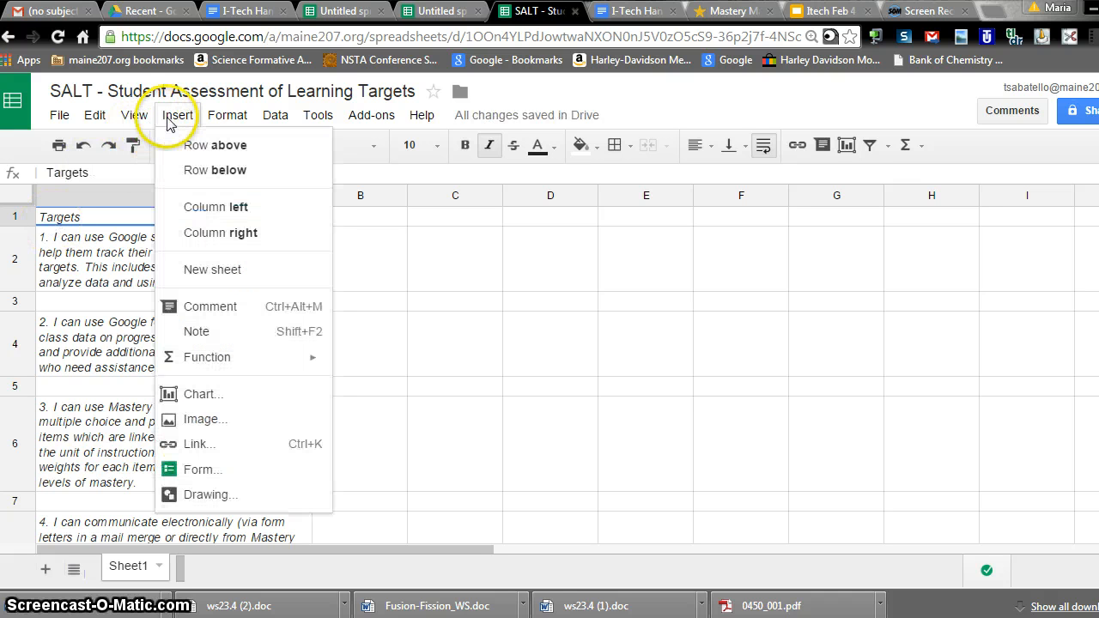
pyautogui.click(208, 211)
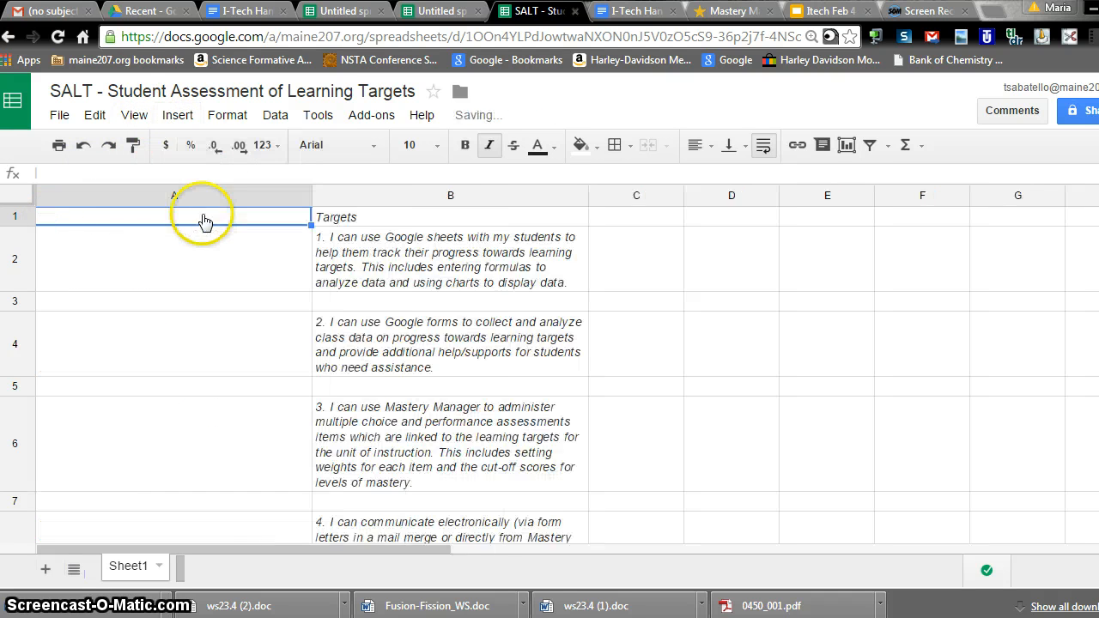
# Enter the heading "Target #" in A1 and narrow column A to just fit it
pyautogui.click(237, 268)
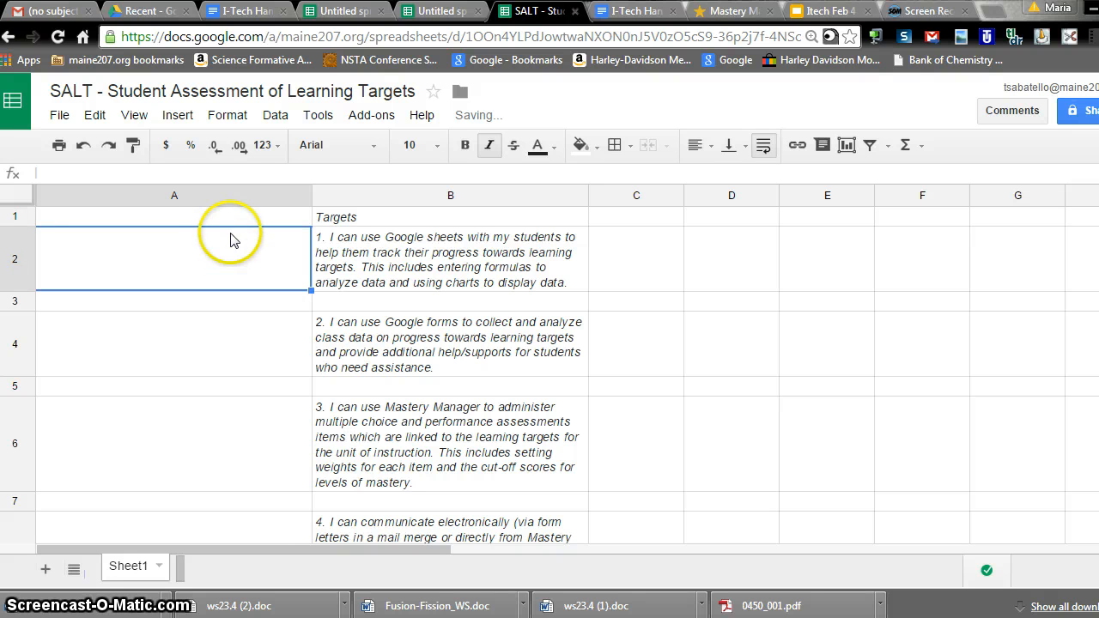
pyautogui.click(230, 223)
pyautogui.write('T')
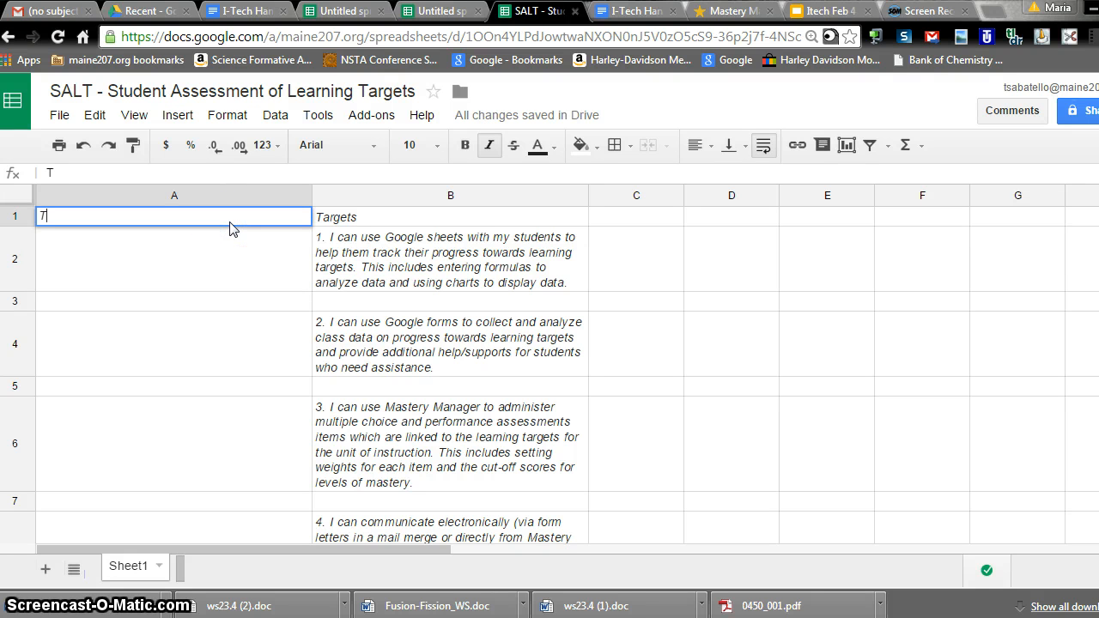
pyautogui.write('arget #')
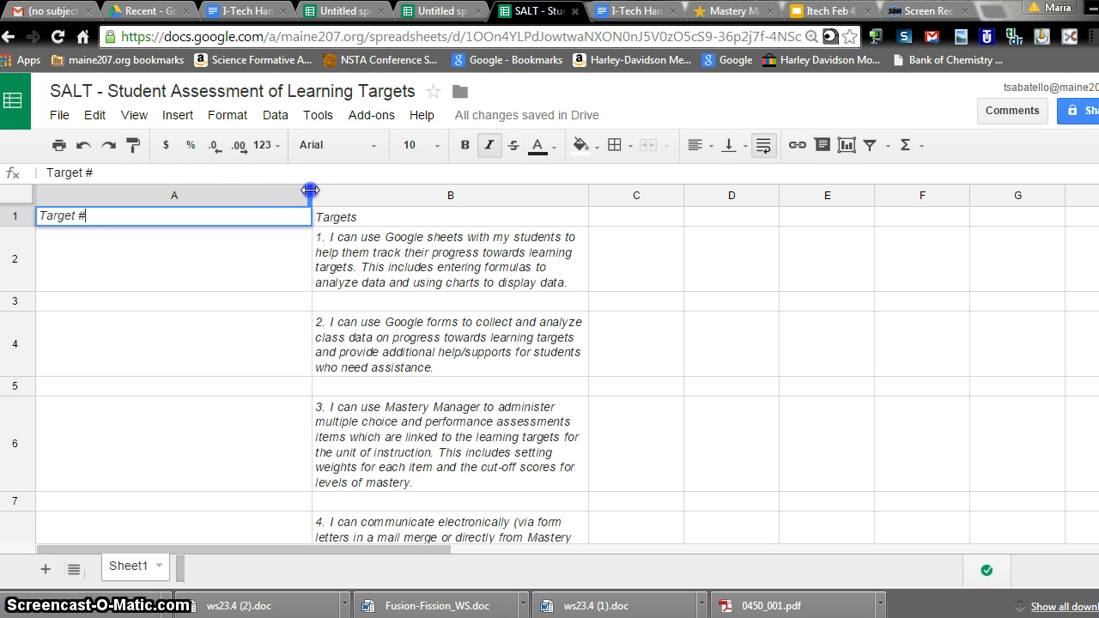
pyautogui.moveTo(310, 190); pyautogui.dragTo(100, 187)
# Number the learning targets 1, 2, 3 and 4 in cells A2, A4, A6 and A8
pyautogui.click(80, 263)
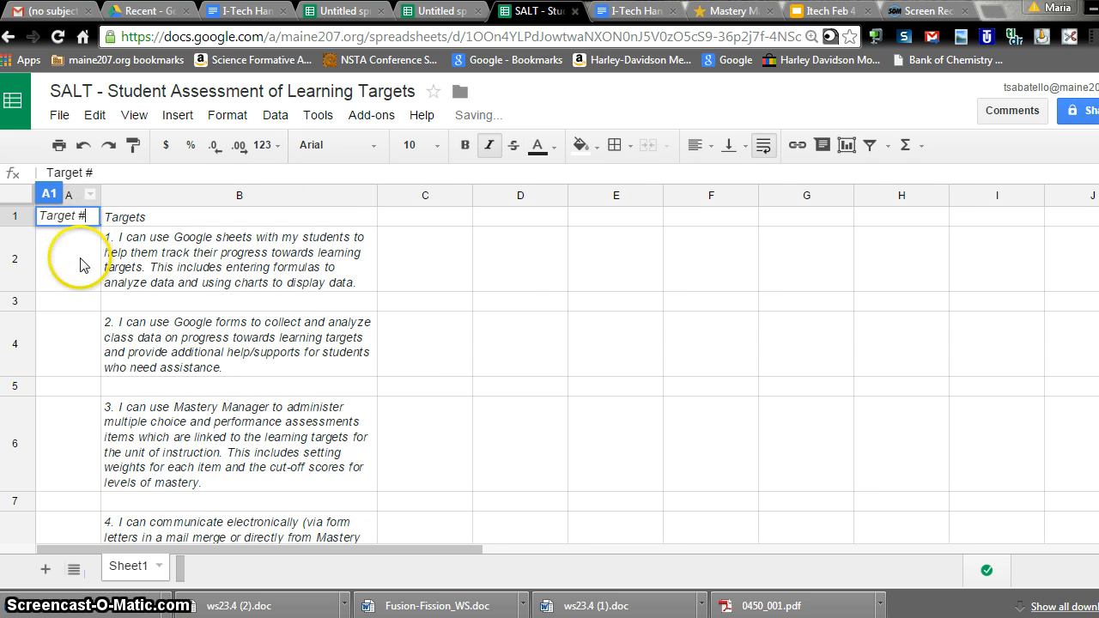
pyautogui.press('Down')
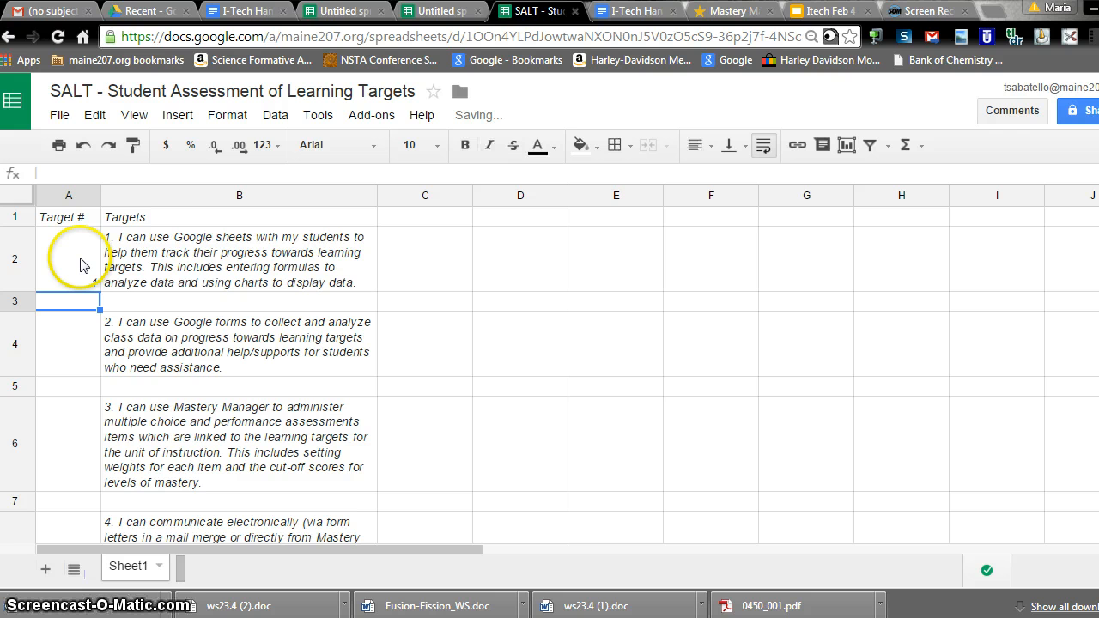
pyautogui.press('Down')
pyautogui.write('2')
pyautogui.press('Down')
pyautogui.press('Down')
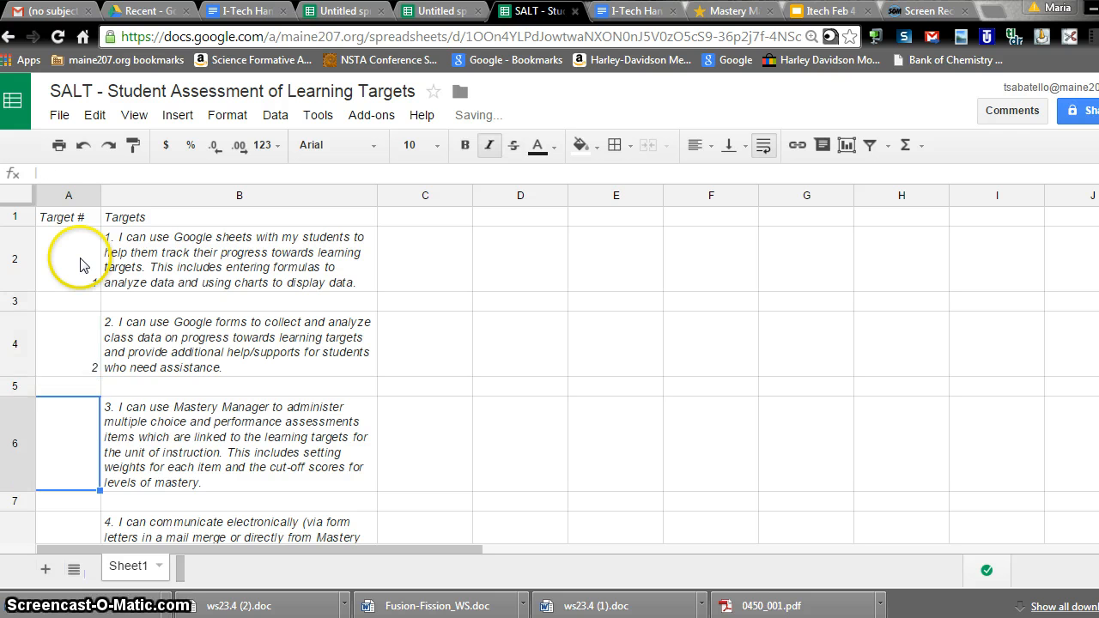
pyautogui.write('3')
pyautogui.press('Down')
pyautogui.press('Down')
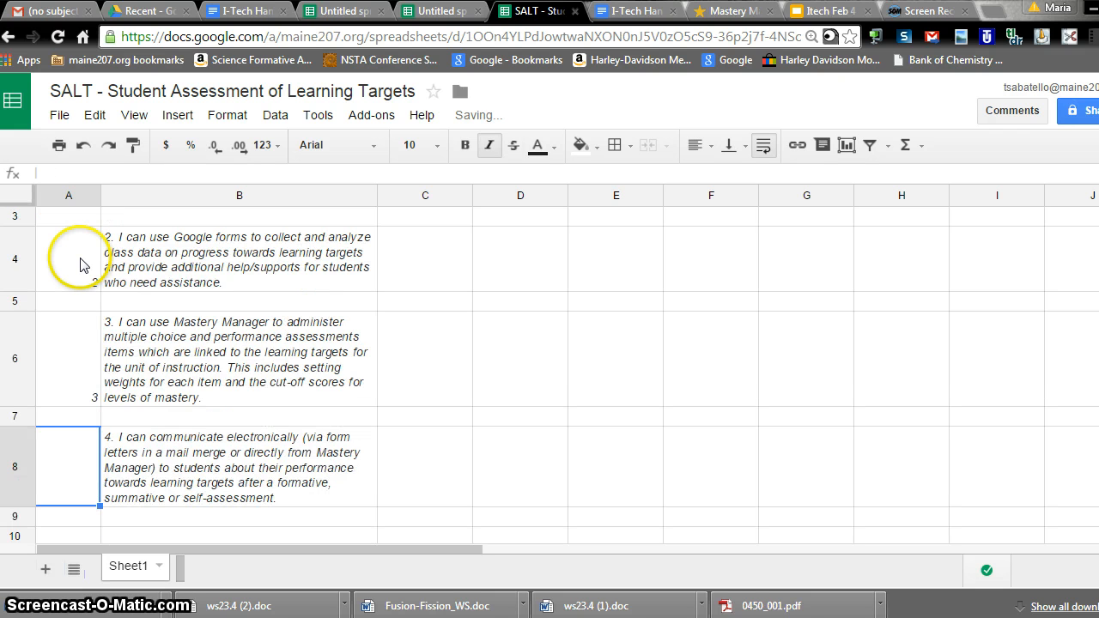
pyautogui.write('5')
pyautogui.press('BackSpace')
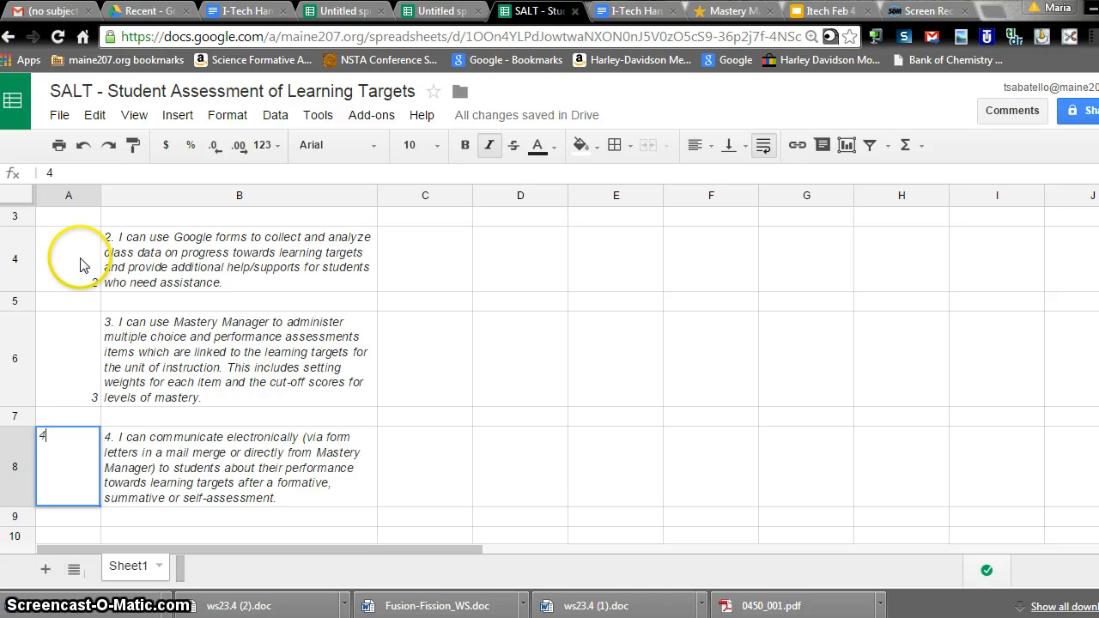
pyautogui.write('4')
pyautogui.press('Return')
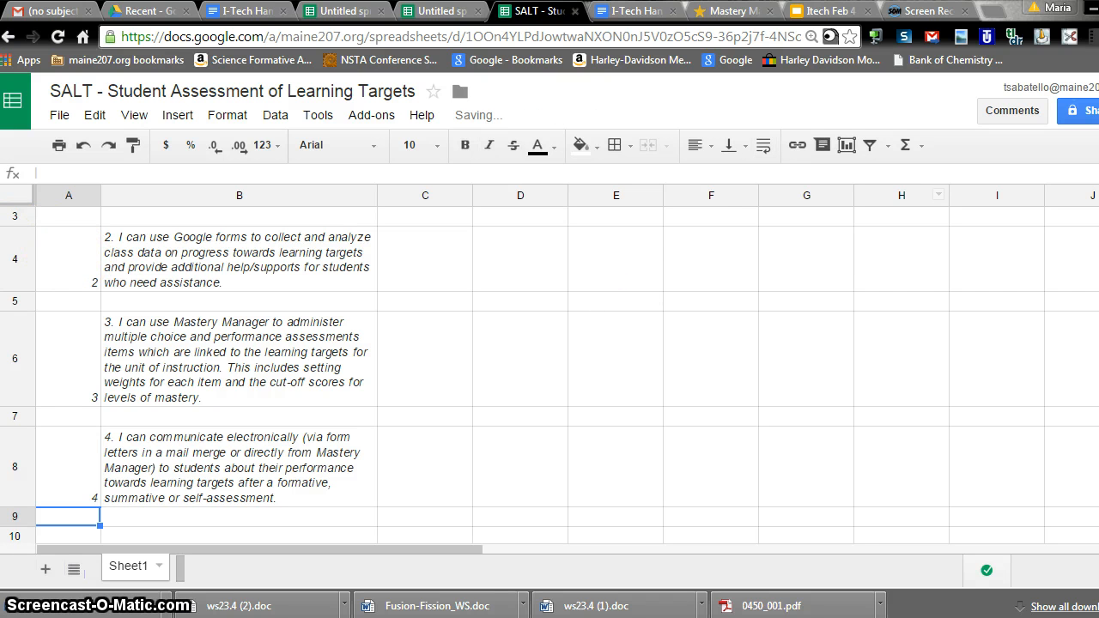
# Center the contents of the whole Target # column horizontally
pyautogui.scroll(1, 928, 195)
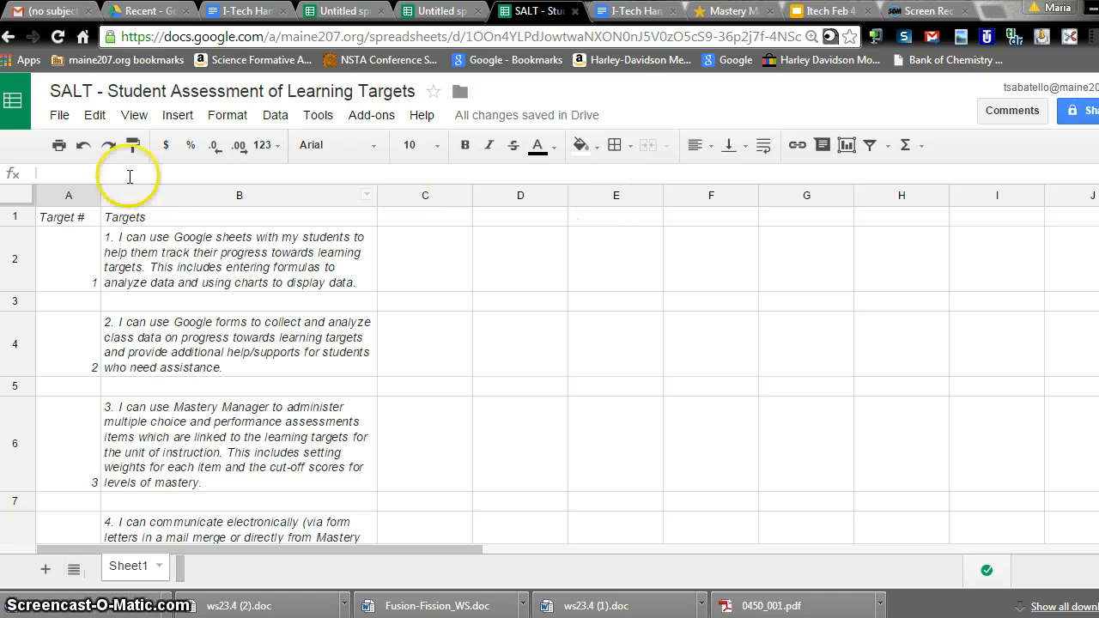
pyautogui.click(75, 197)
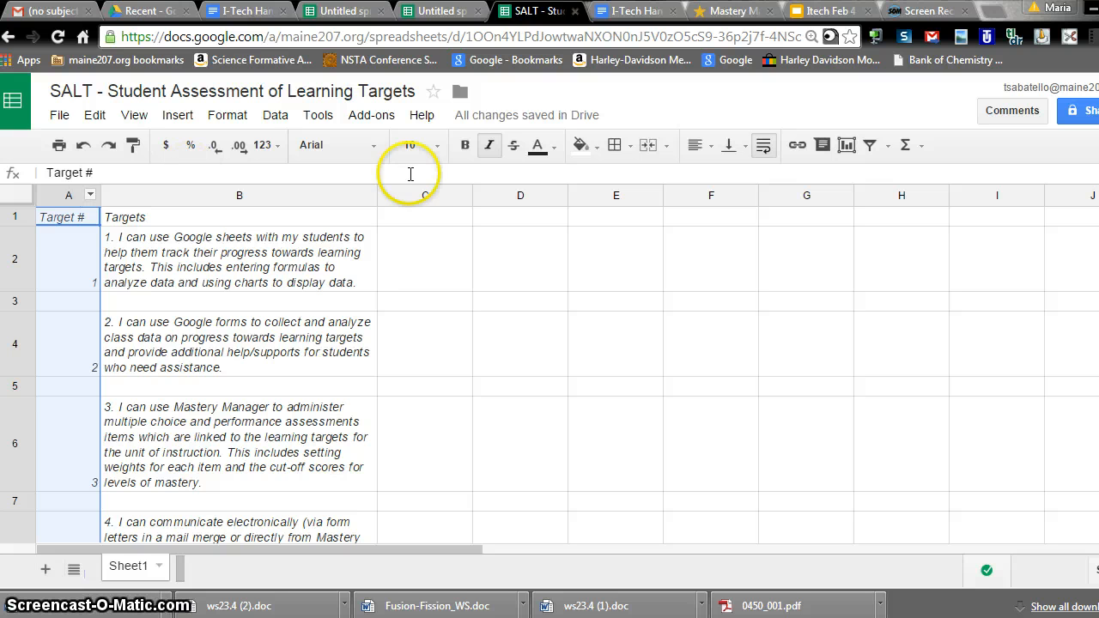
pyautogui.click(710, 147)
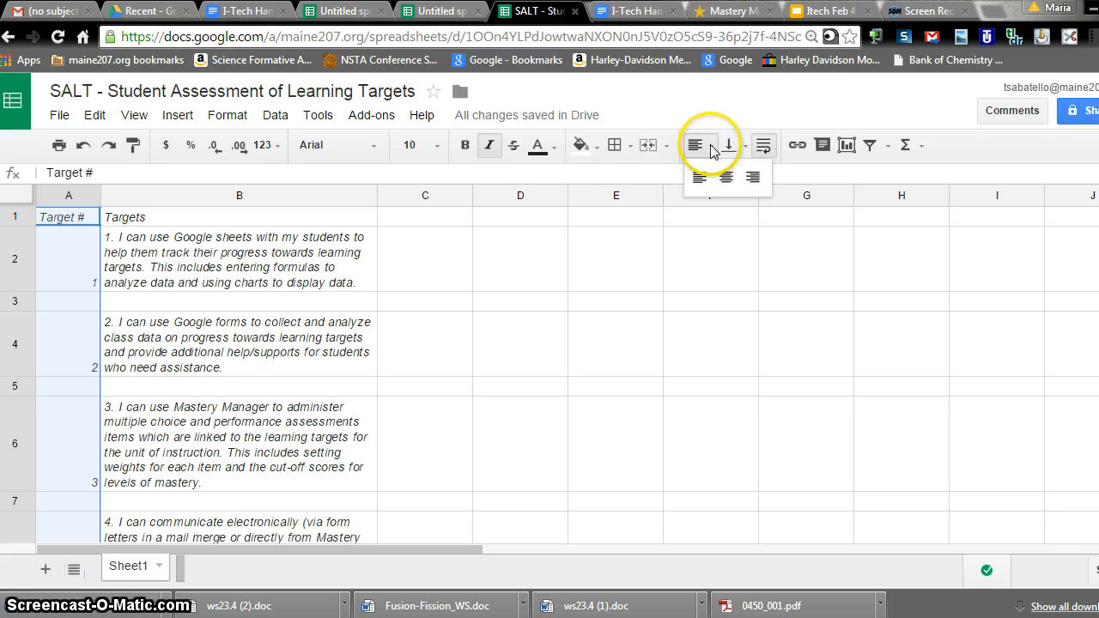
pyautogui.click(727, 178)
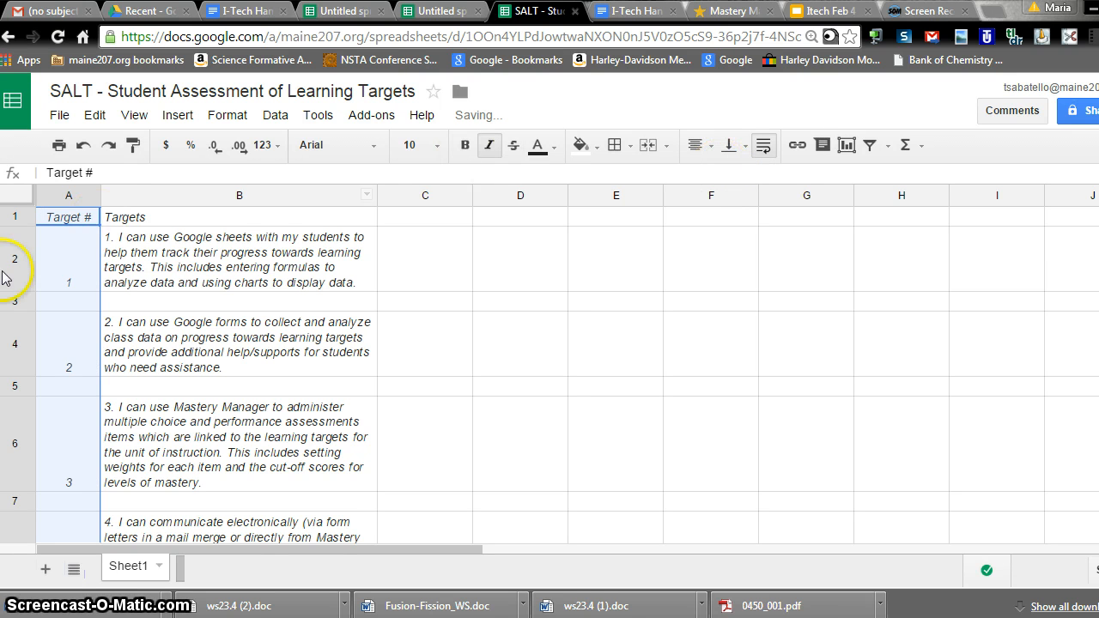
# Delete the blank rows between targets 1 and 2 and between targets 2 and 3
pyautogui.click(108, 238)
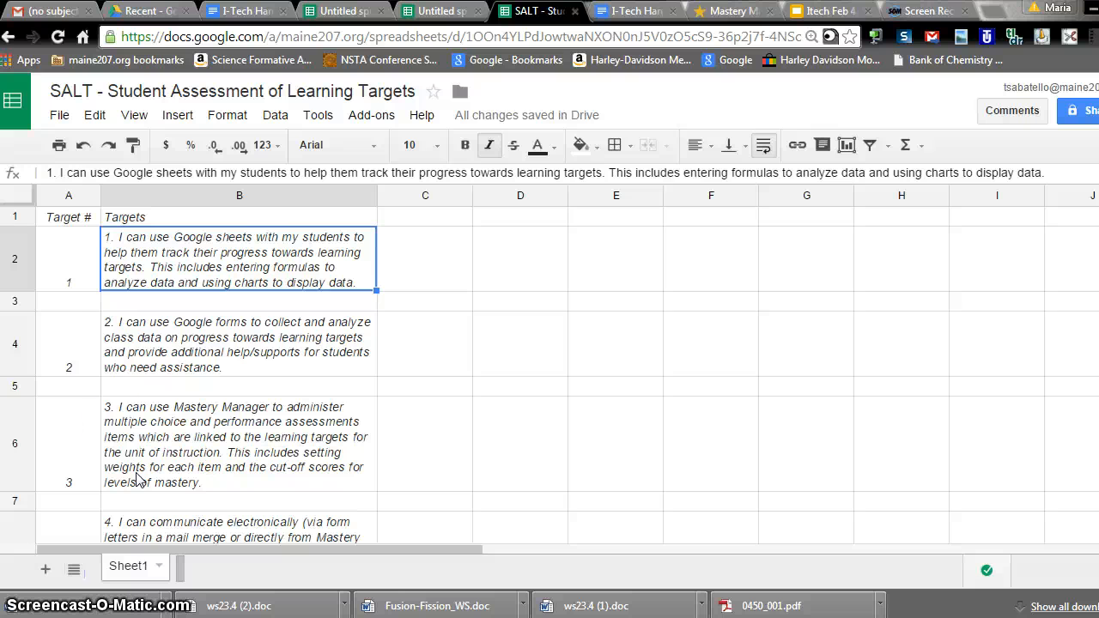
pyautogui.click(77, 307)
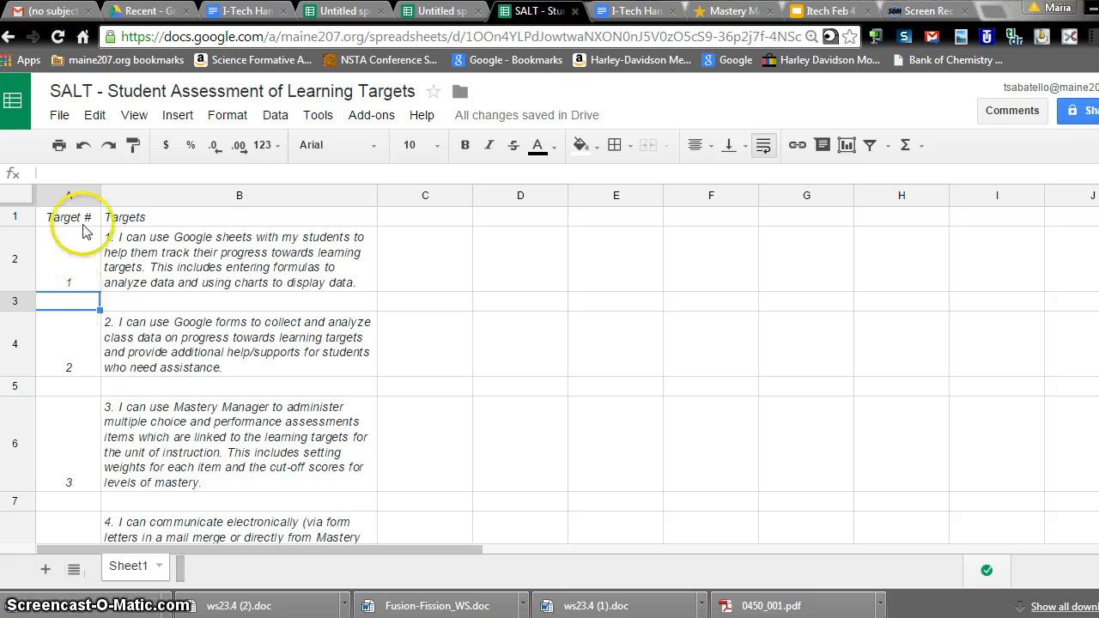
pyautogui.click(98, 120)
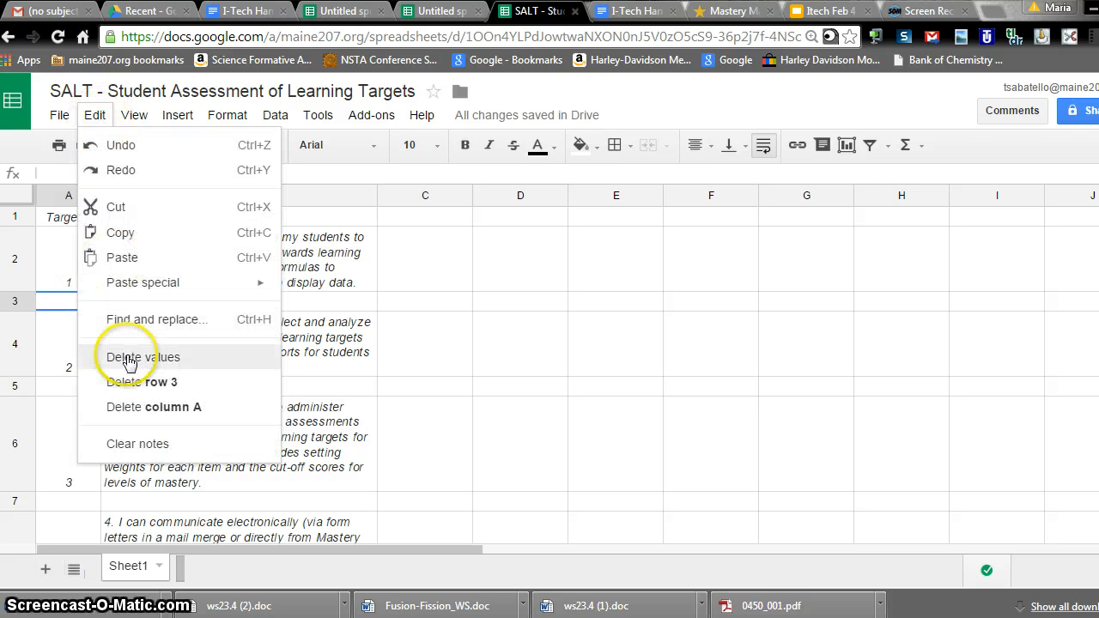
pyautogui.click(129, 383)
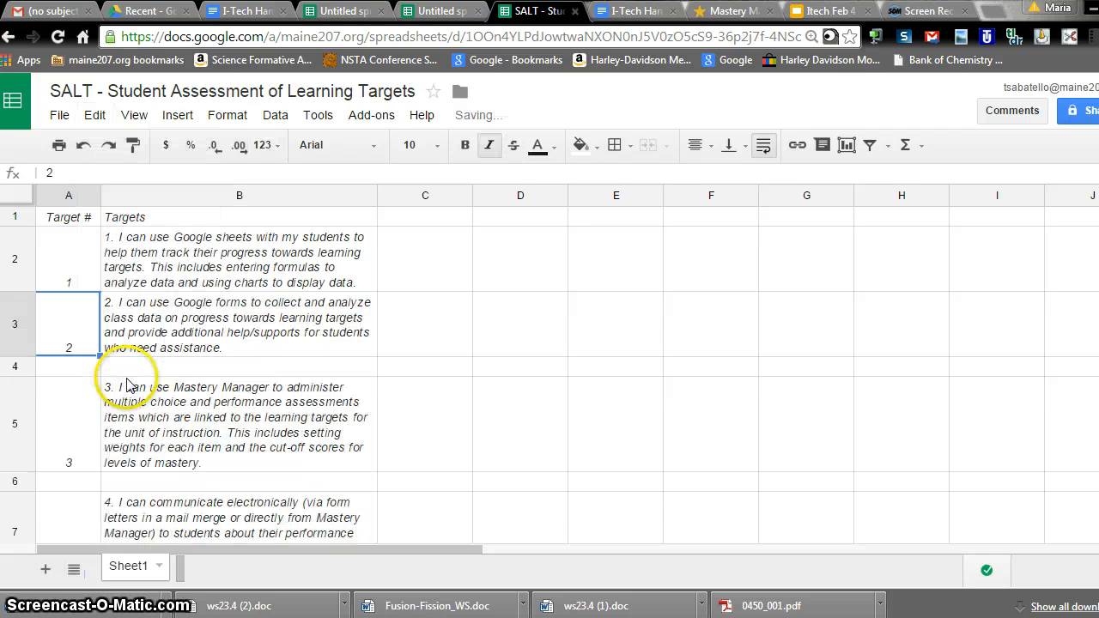
pyautogui.click(73, 369)
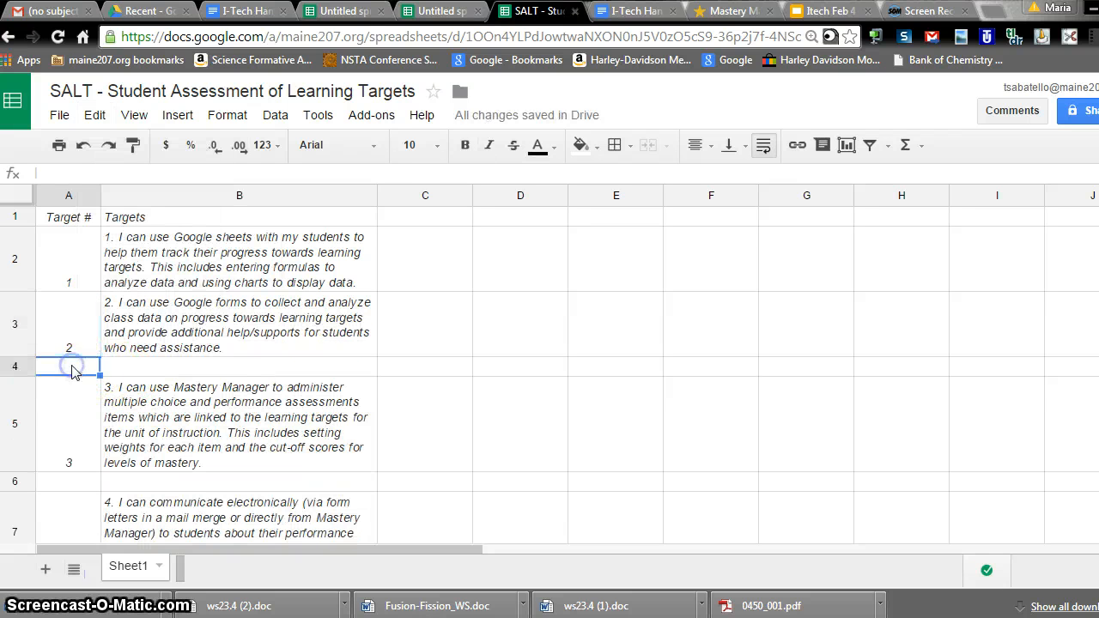
pyautogui.click(97, 115)
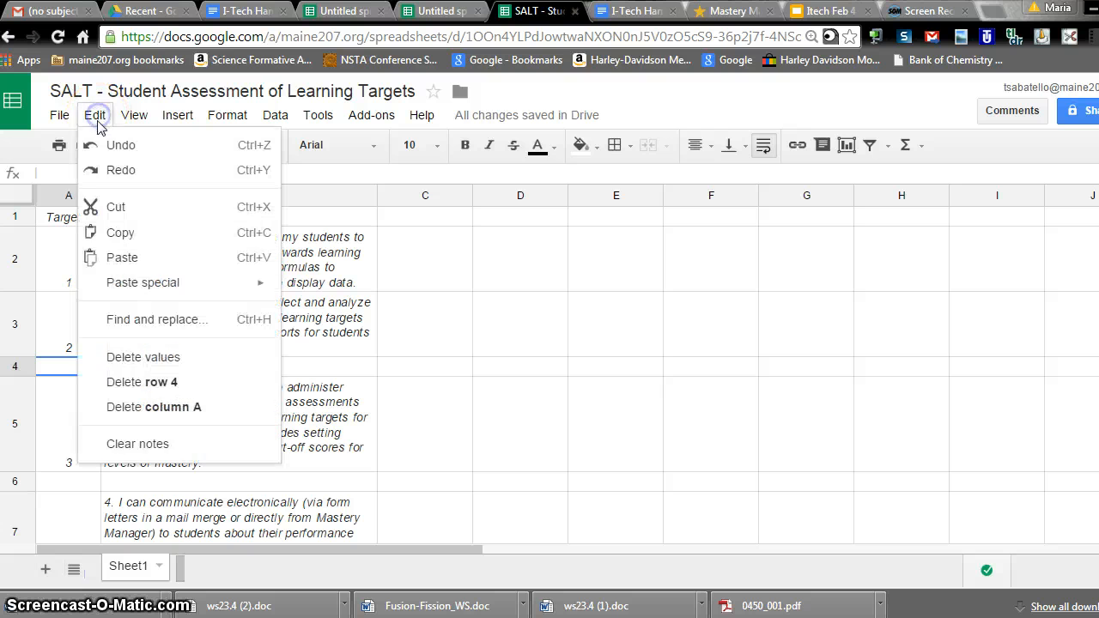
pyautogui.click(113, 380)
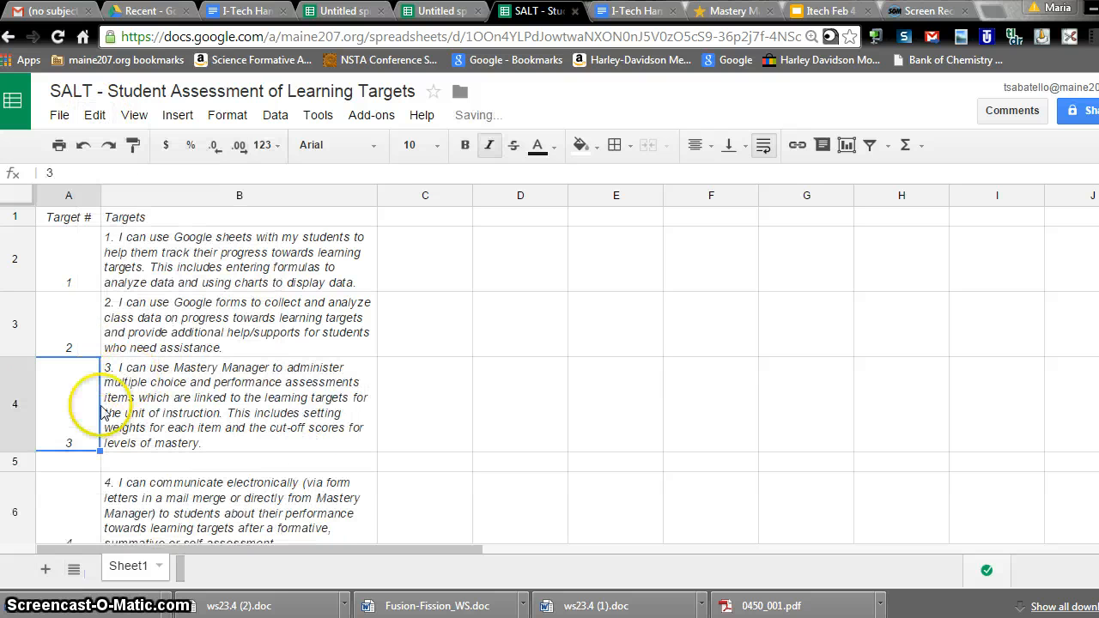
# Delete the blank row between targets 3 and 4
pyautogui.click(70, 462)
pyautogui.click(96, 115)
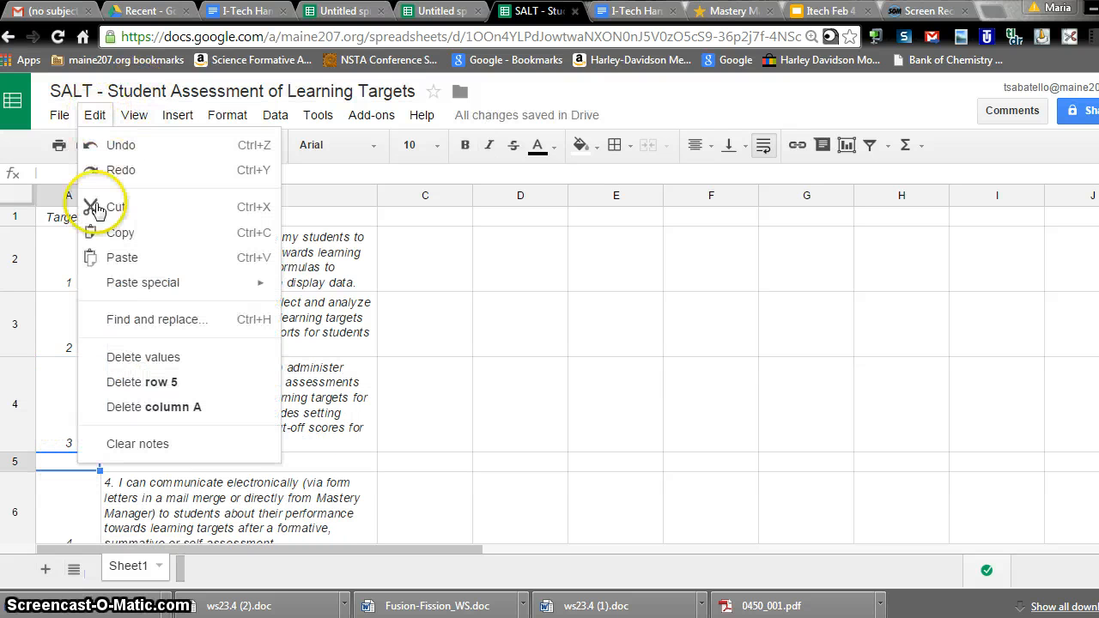
pyautogui.click(126, 382)
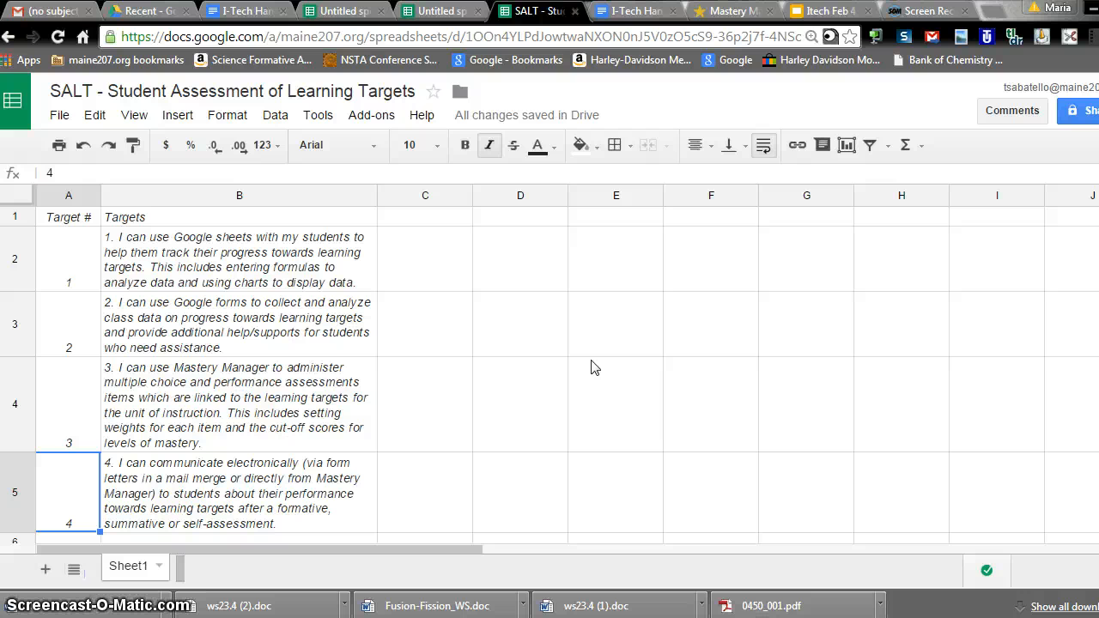
# Enter the heading "FQ2/4" in C1 and a score of 2 for target 1 in C2
pyautogui.click(445, 220)
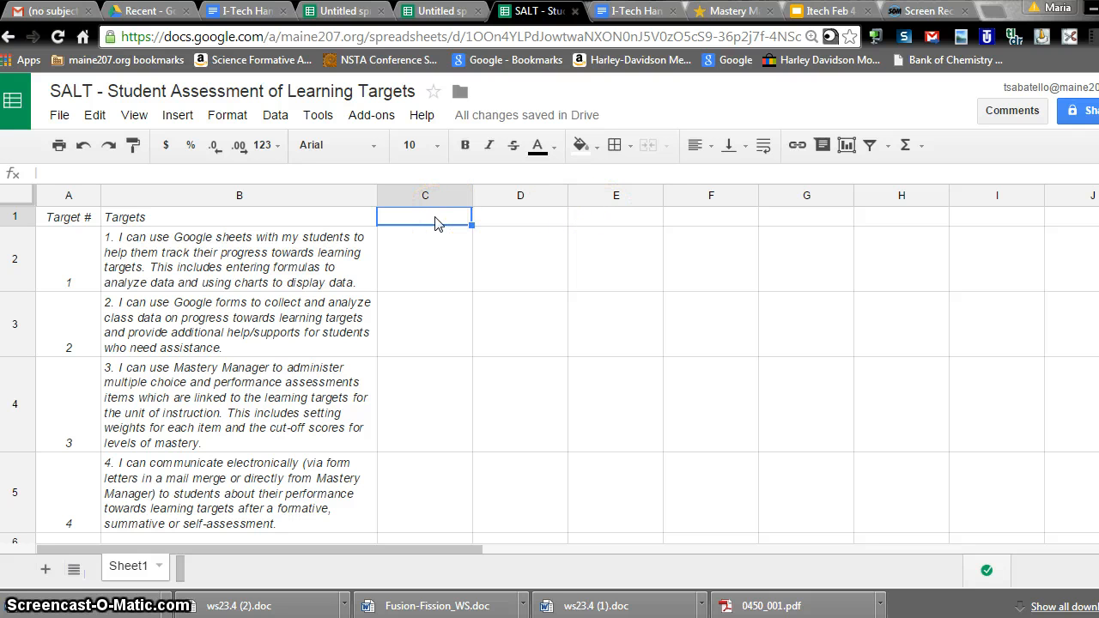
pyautogui.write('FQ2')
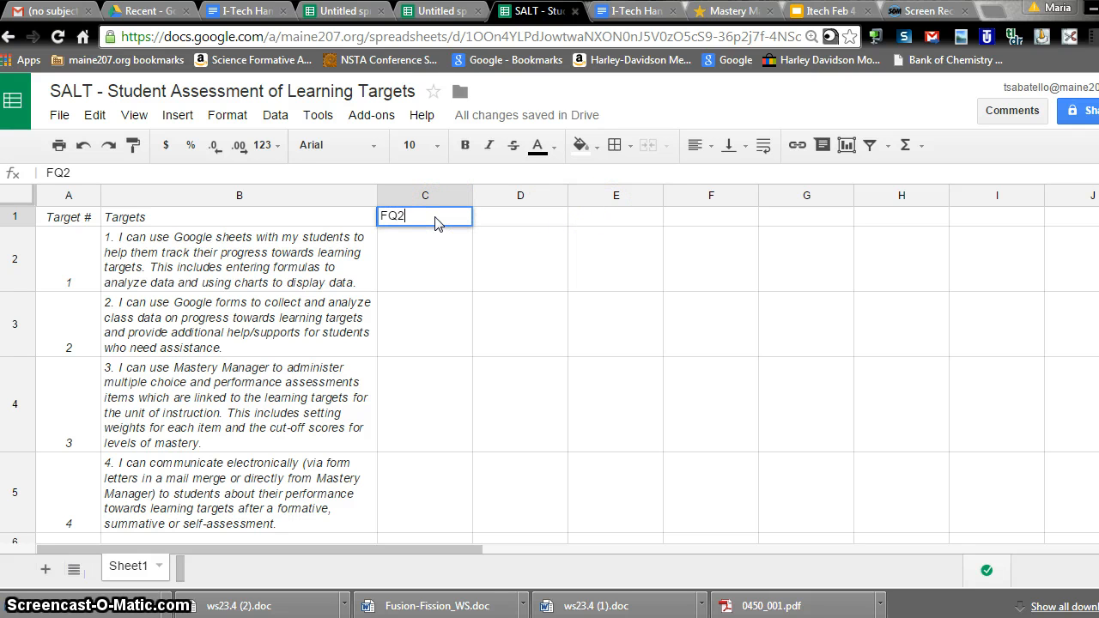
pyautogui.write('/4')
pyautogui.press('Return')
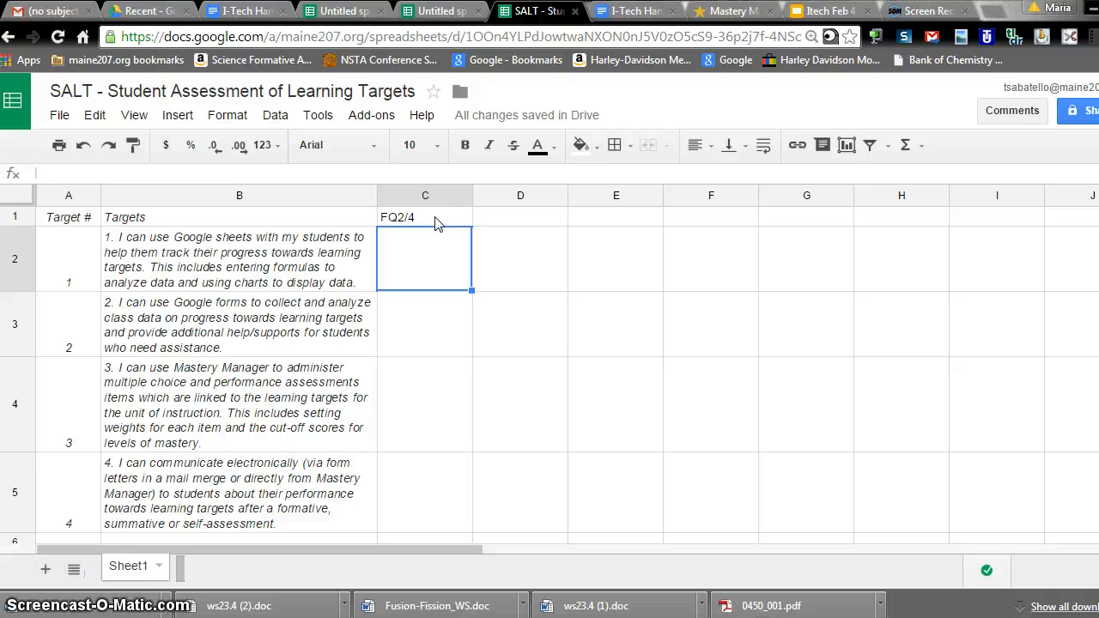
pyautogui.click(427, 238)
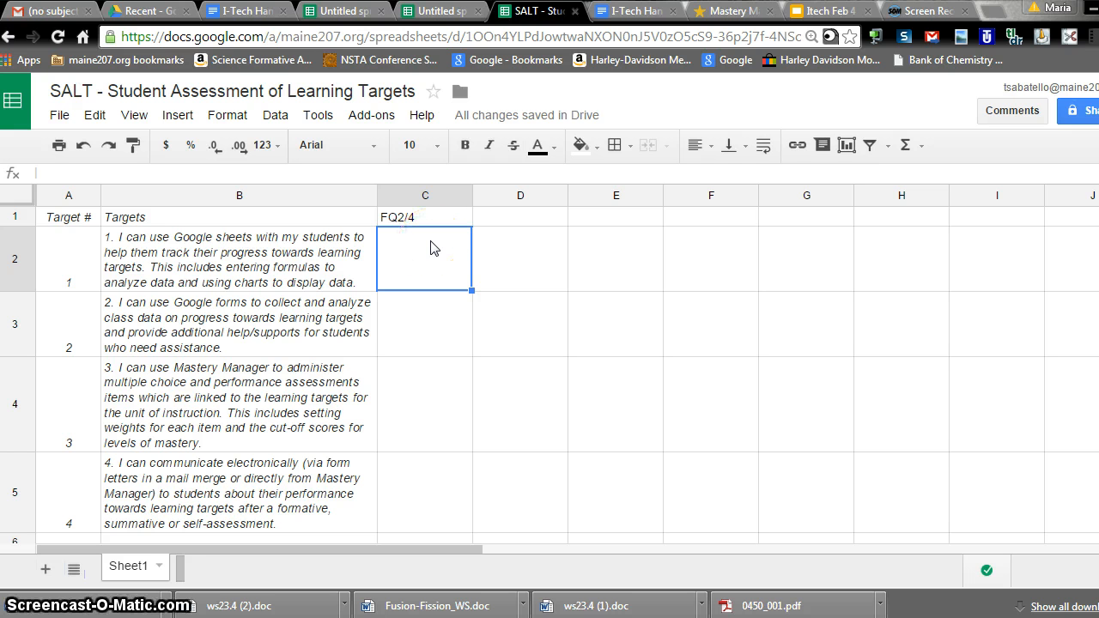
pyautogui.write('2')
pyautogui.press('Tab')
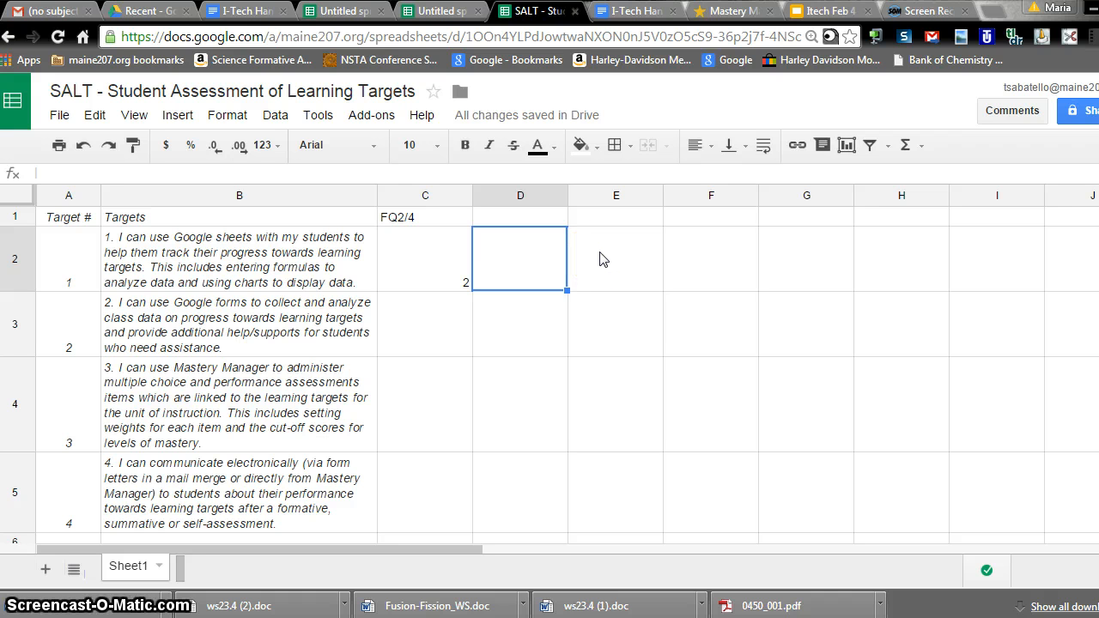
# Enter the heading "Maximum" in F1
pyautogui.click(686, 221)
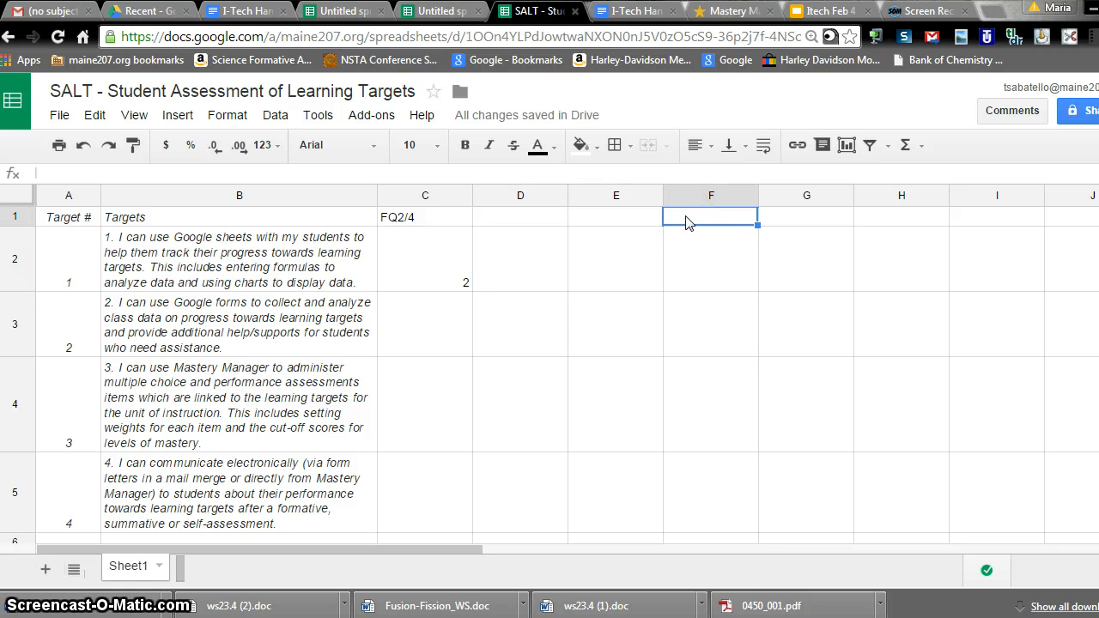
pyautogui.write('Maxium')
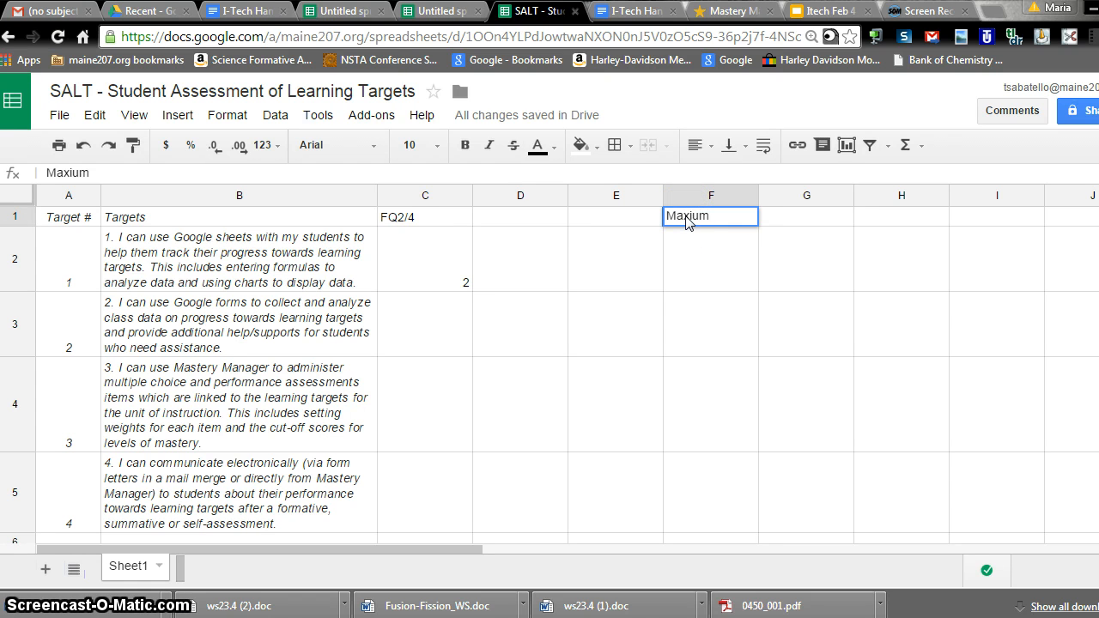
pyautogui.press('BackSpace')
pyautogui.press('BackSpace')
pyautogui.write('m')
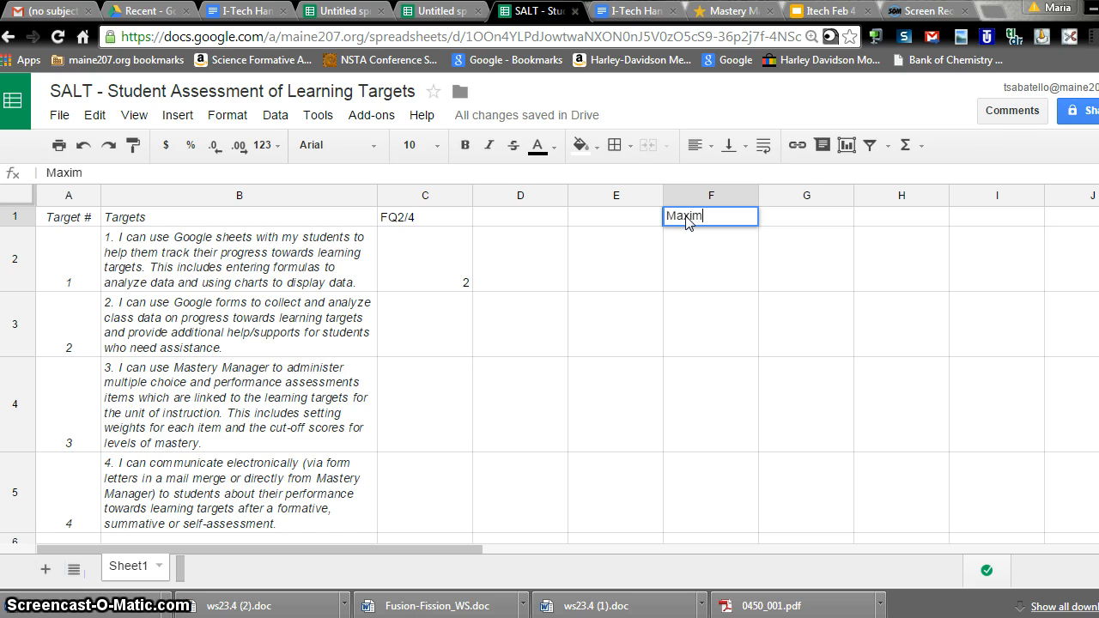
pyautogui.write('um')
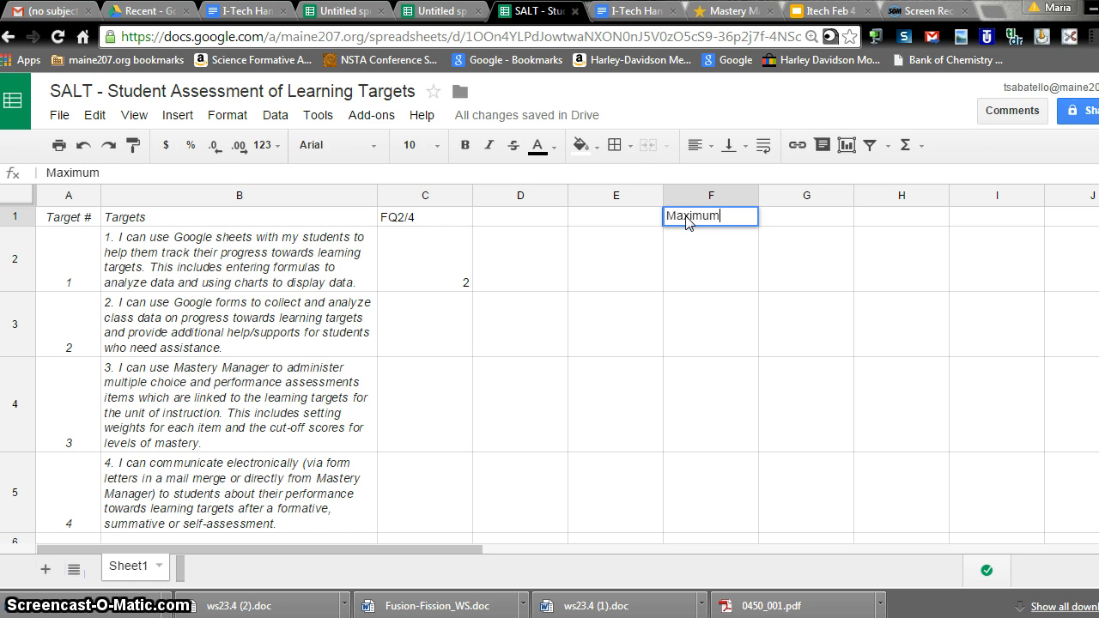
pyautogui.press('Return')
pyautogui.click(689, 242)
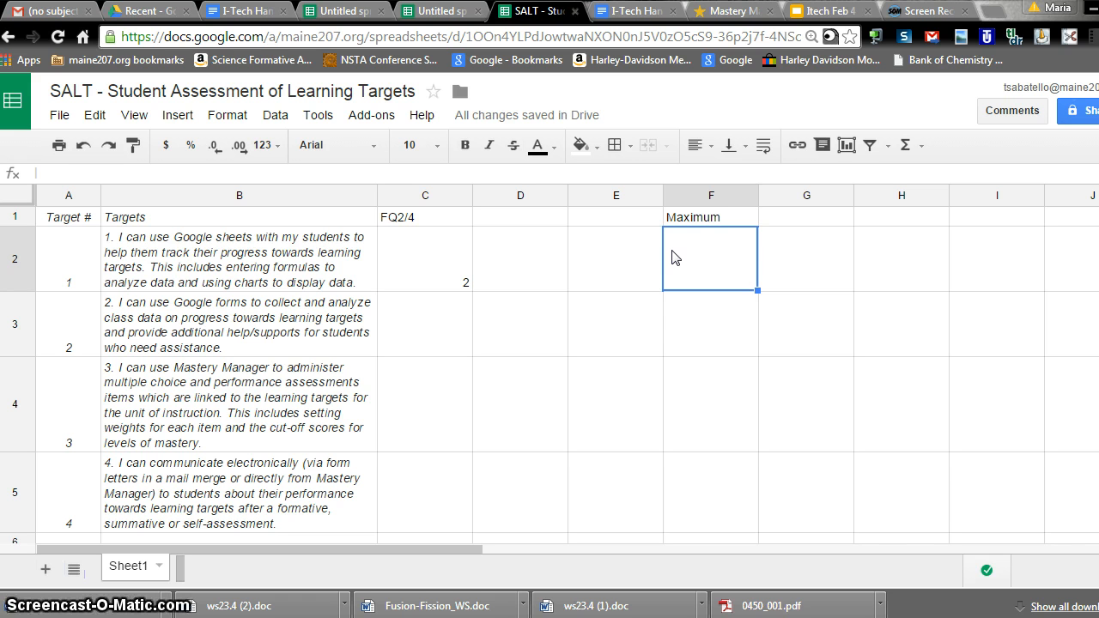
# Enter the scores 1 and 3 for target 1 in D2 and E2
pyautogui.click(534, 283)
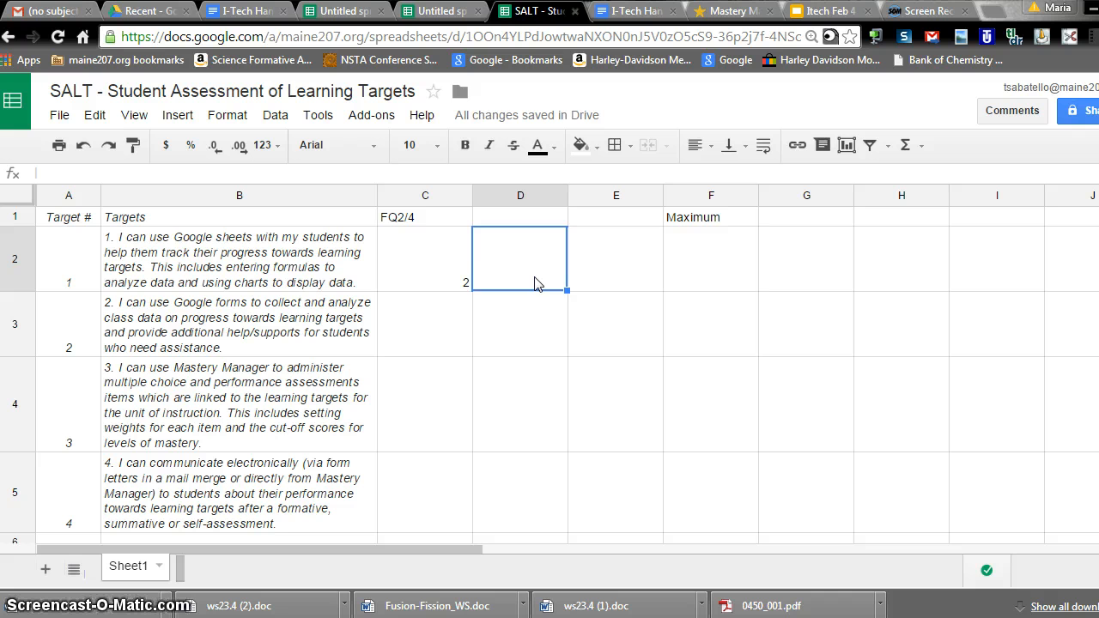
pyautogui.write('1')
pyautogui.press('Tab')
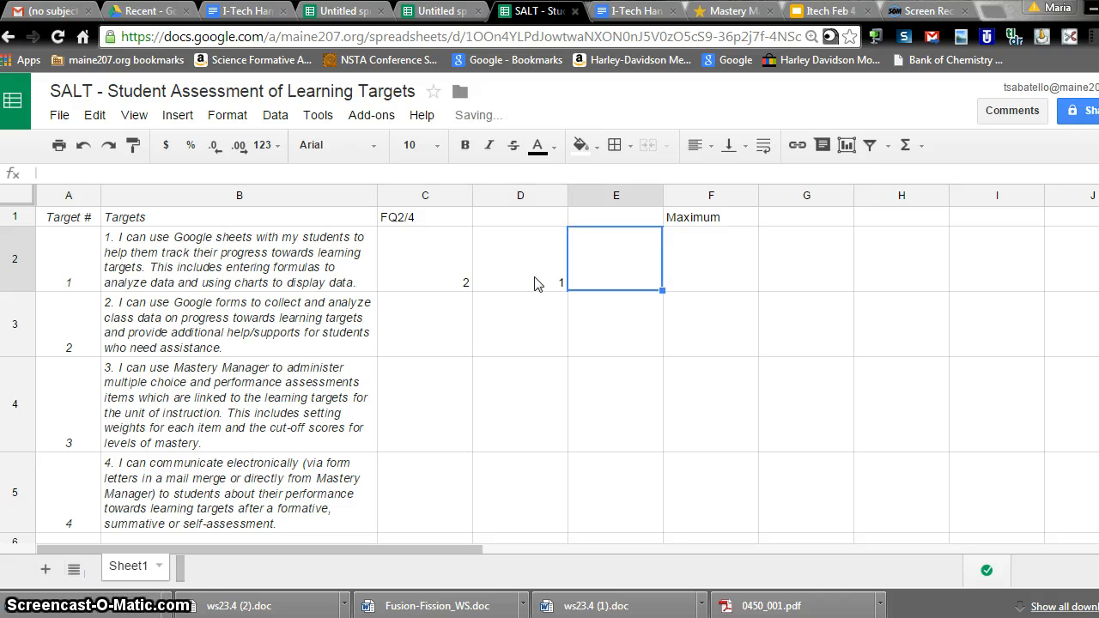
pyautogui.write('3')
pyautogui.press('Tab')
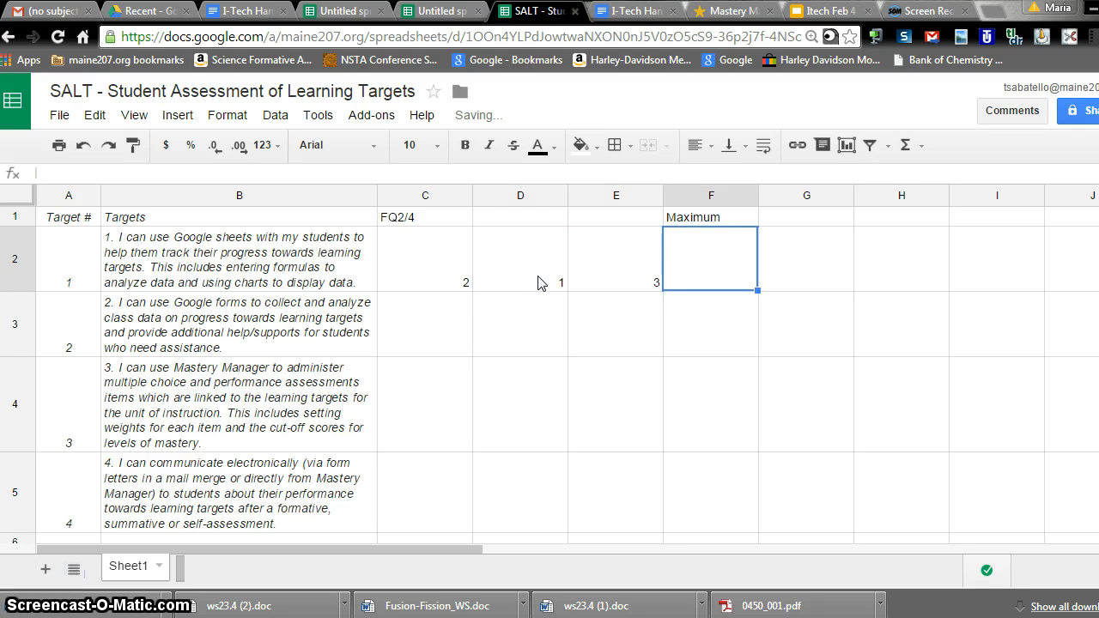
# Insert a MAX formula over C2:E2 in cell F2 for target 1's highest score
pyautogui.click(726, 283)
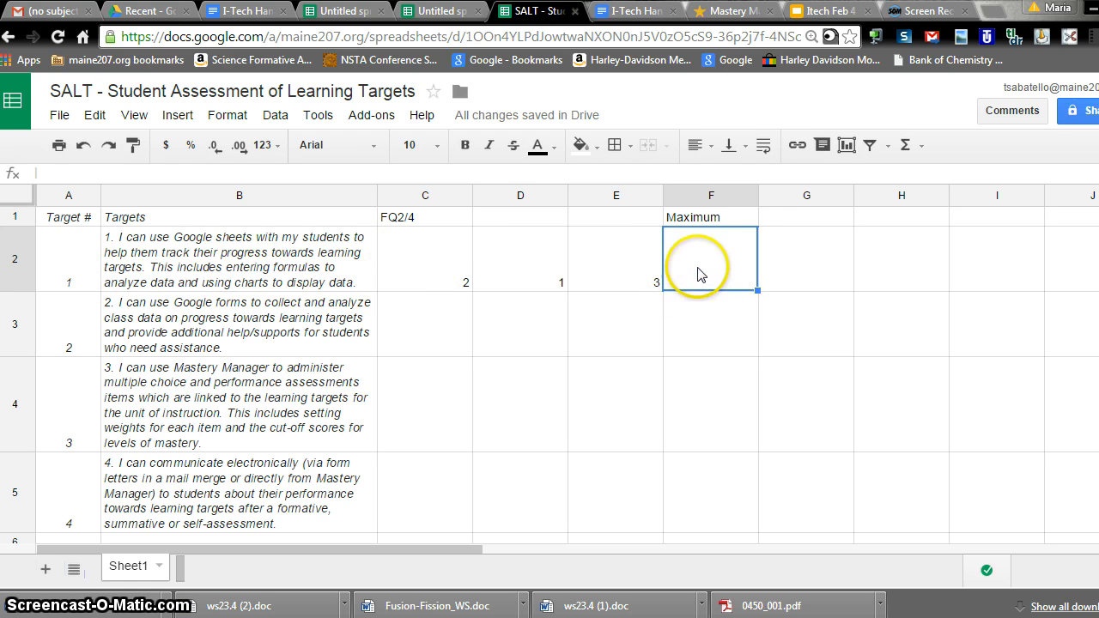
pyautogui.click(920, 147)
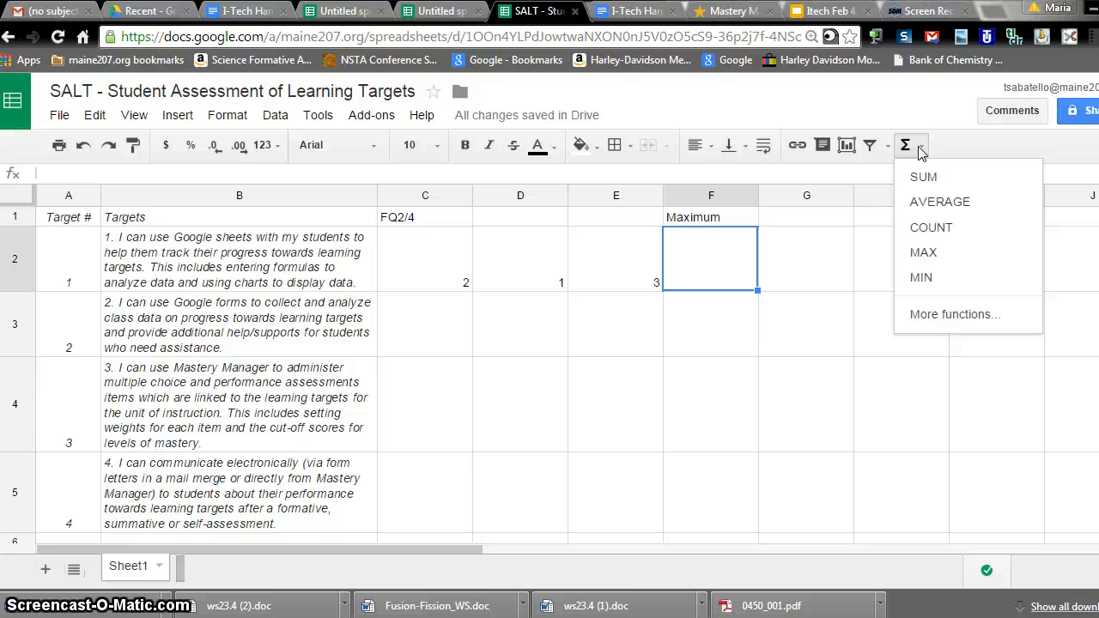
pyautogui.click(924, 255)
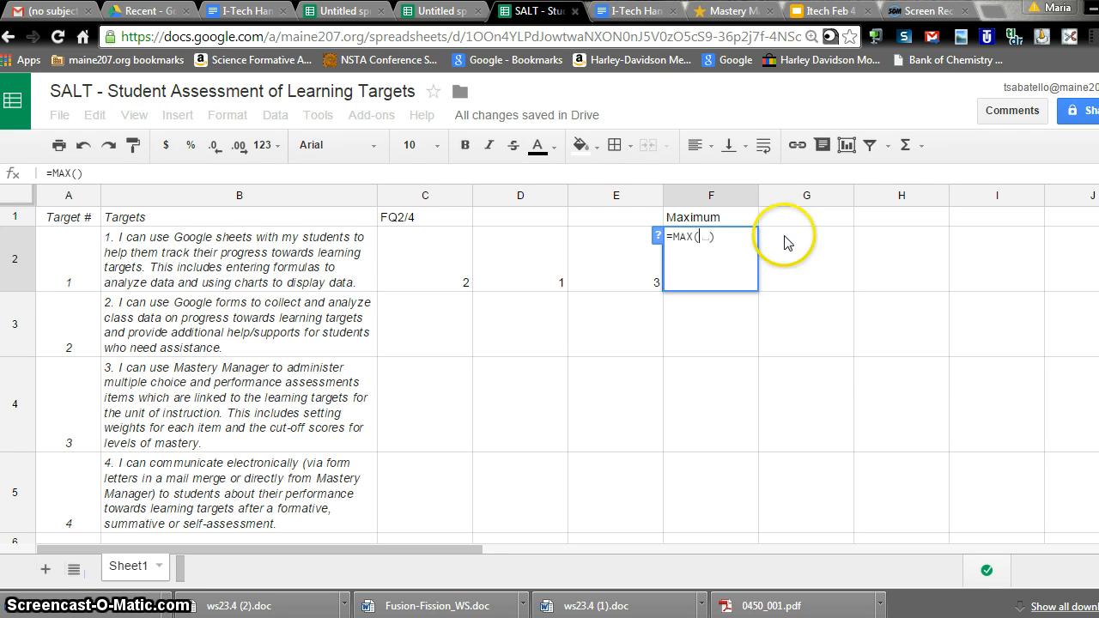
pyautogui.click(453, 260)
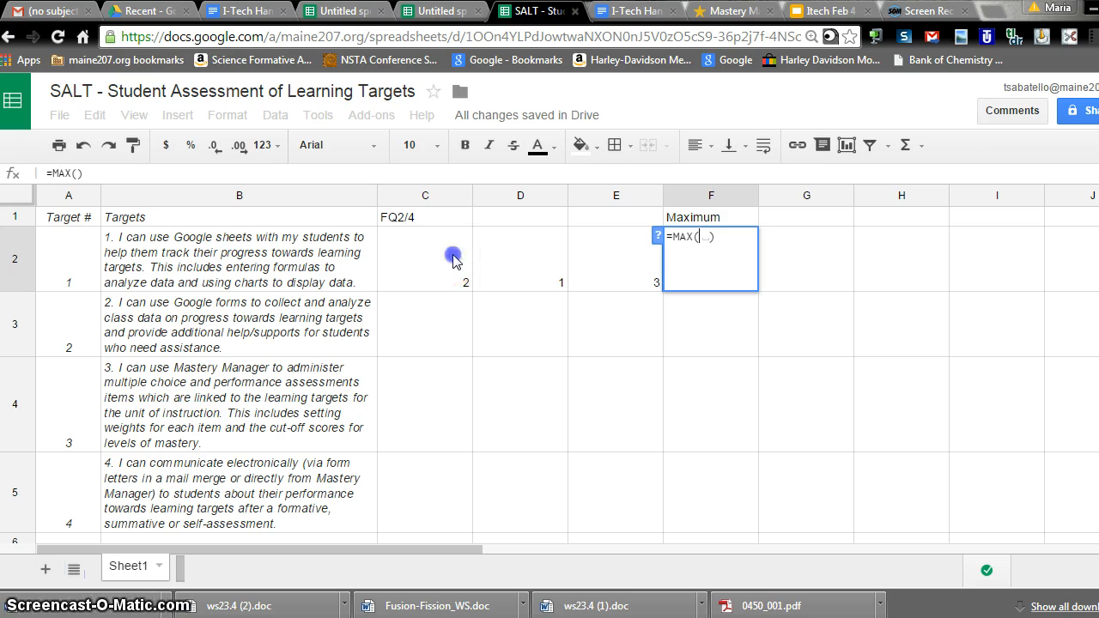
pyautogui.moveTo(454, 260); pyautogui.dragTo(582, 269)
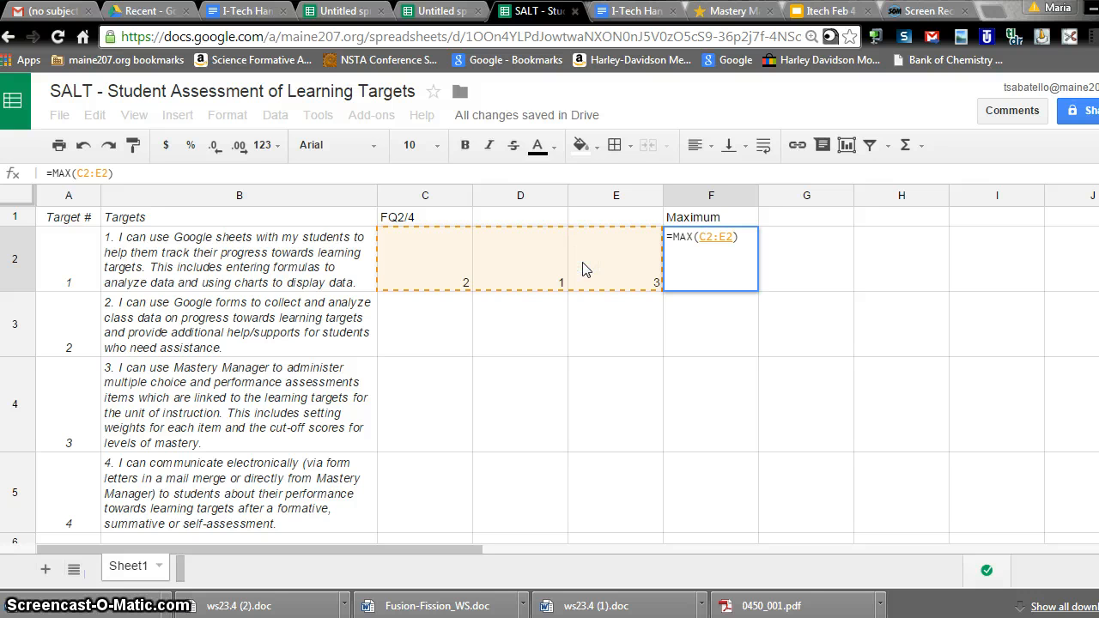
pyautogui.click(665, 302)
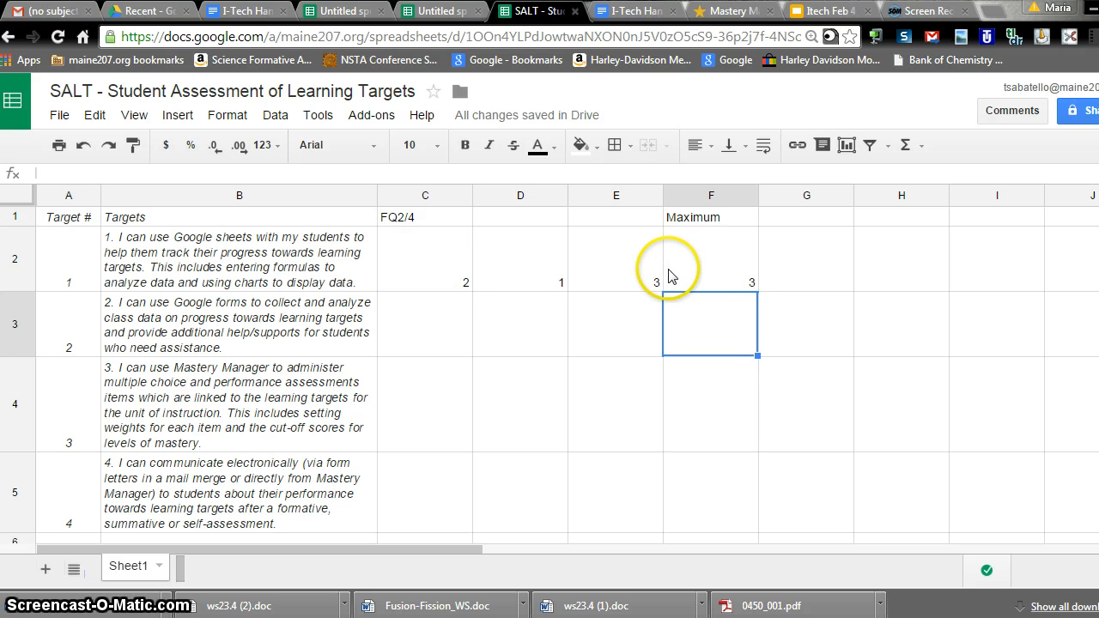
# Enter the scores 4, 1 and 2 for target 2 in C3 through E3
pyautogui.click(430, 346)
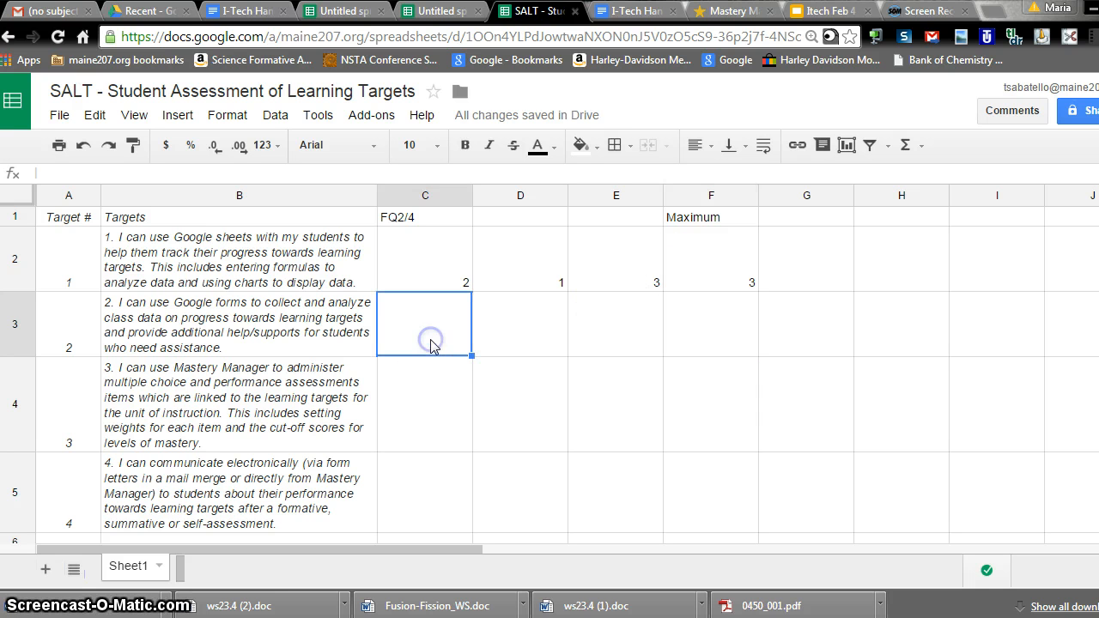
pyautogui.write('4')
pyautogui.press('Tab')
pyautogui.write('1')
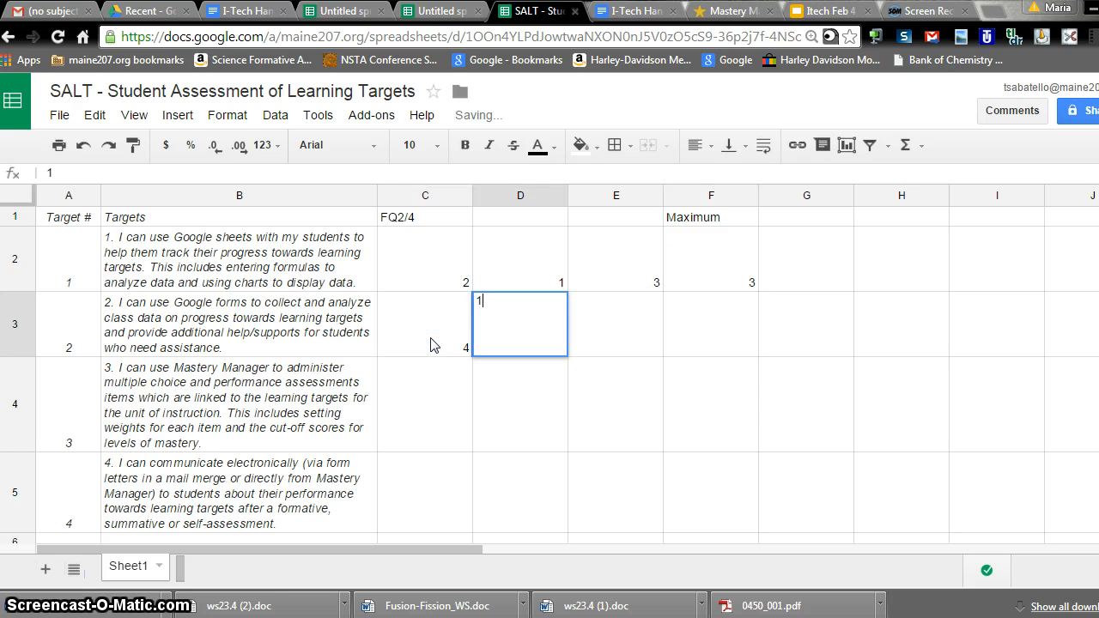
pyautogui.press('Tab')
pyautogui.write('2')
pyautogui.press('Tab')
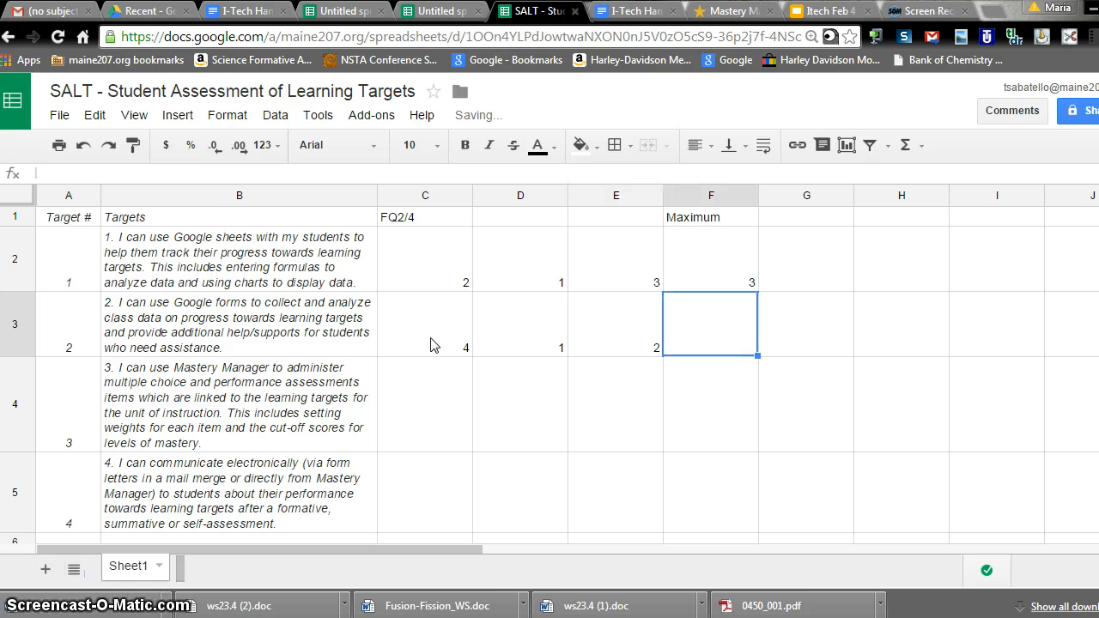
pyautogui.write('3')
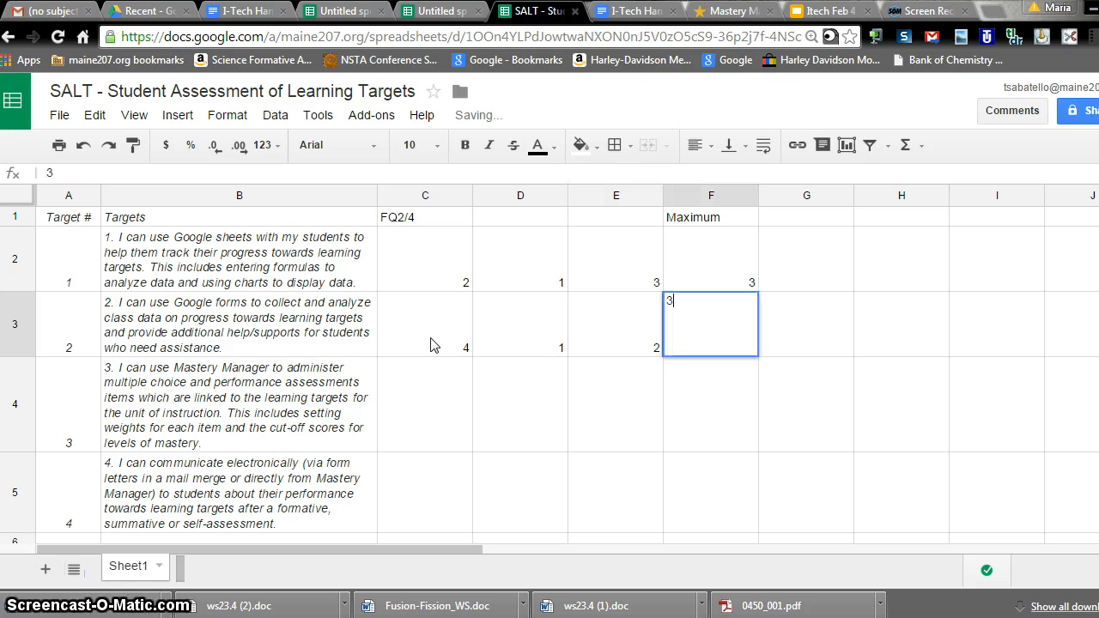
pyautogui.press('Escape')
pyautogui.click(632, 316)
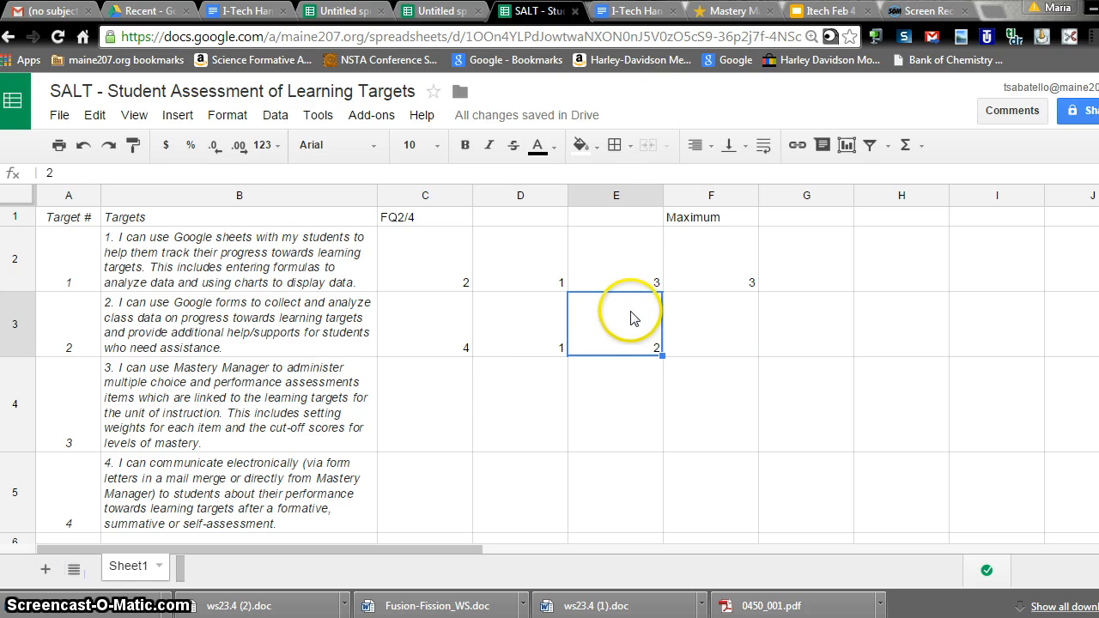
# Fill the MAX formula from F2 down through F5 for the remaining targets
pyautogui.click(725, 279)
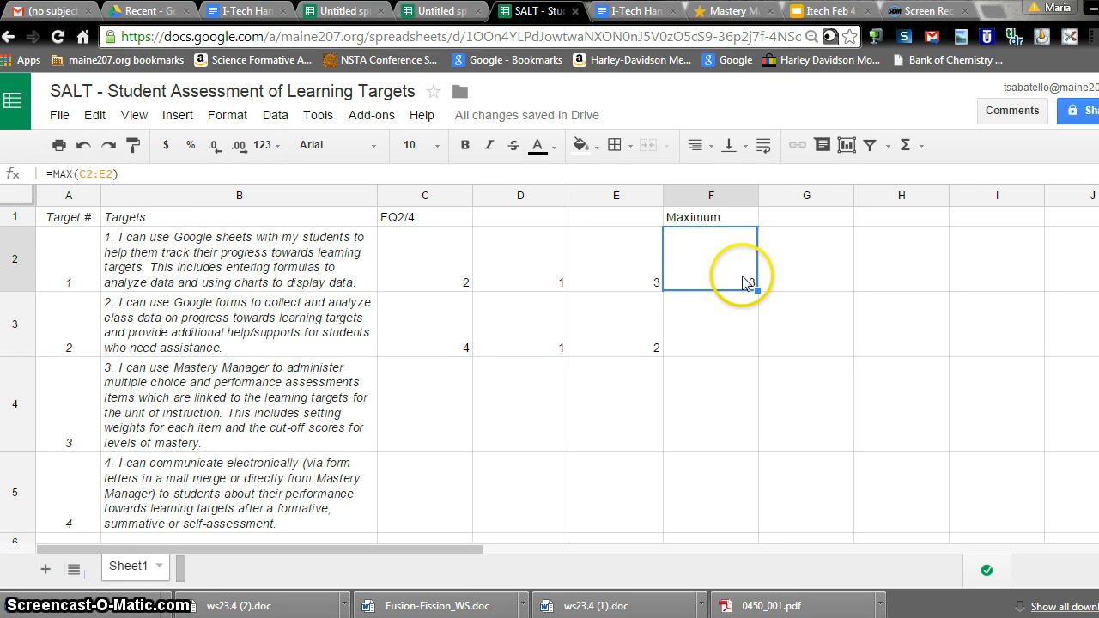
pyautogui.rightClick(742, 275)
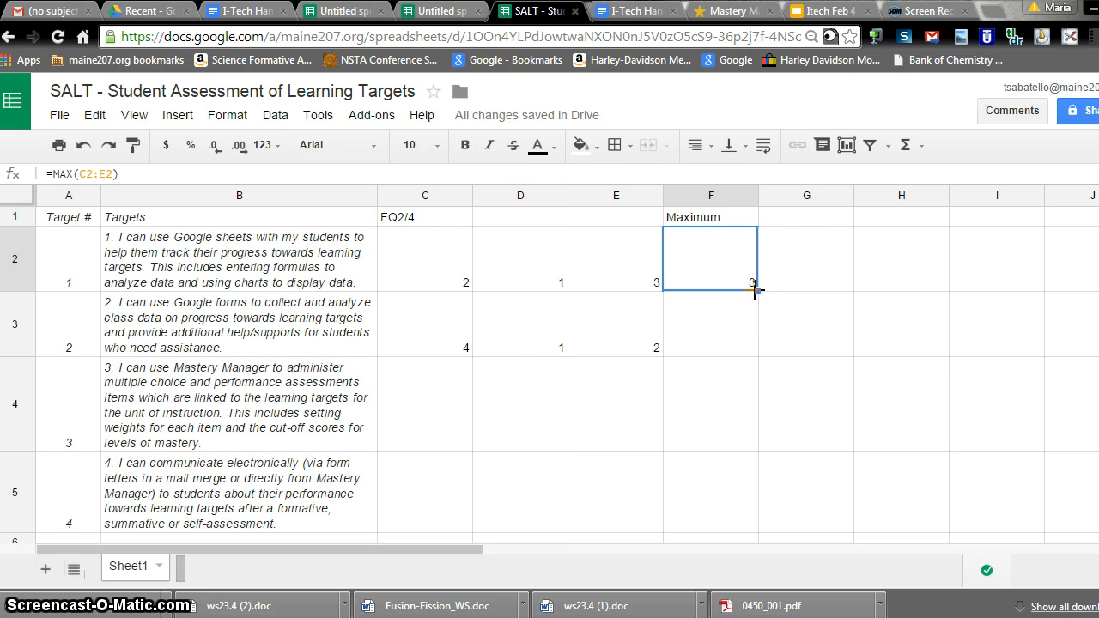
pyautogui.moveTo(755, 292); pyautogui.dragTo(750, 475)
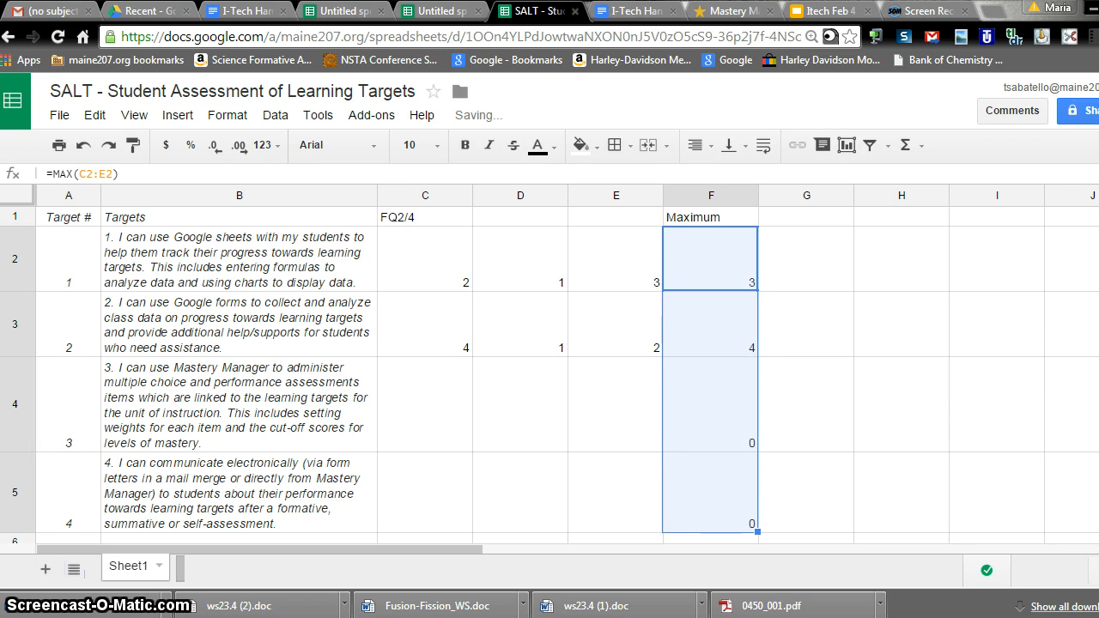
pyautogui.scroll(-1, 549, 369)
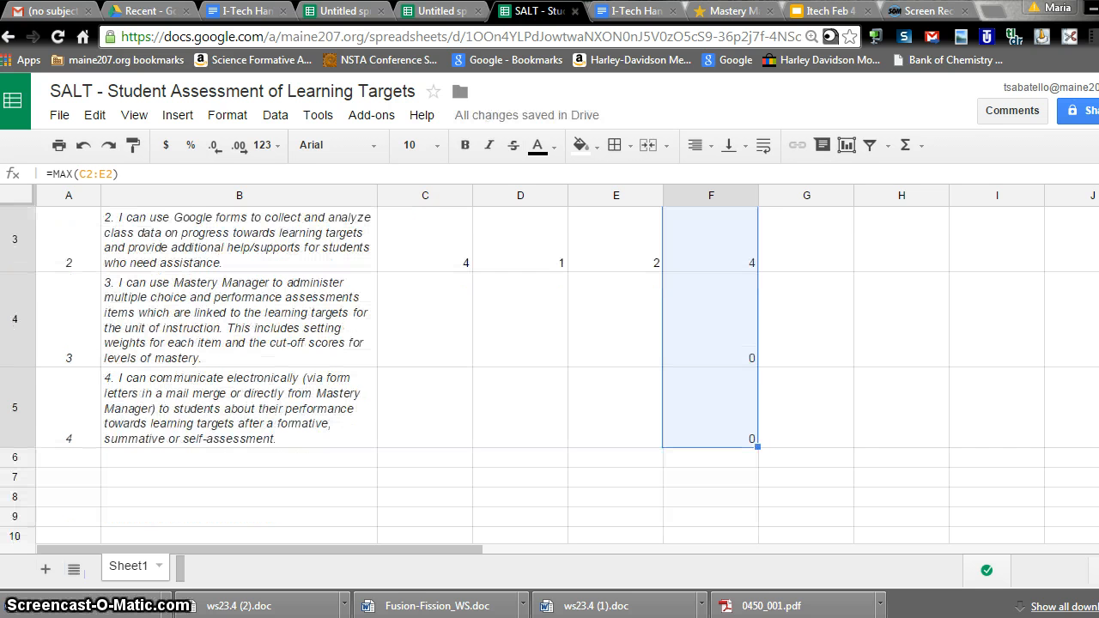
pyautogui.scroll(1, 549, 369)
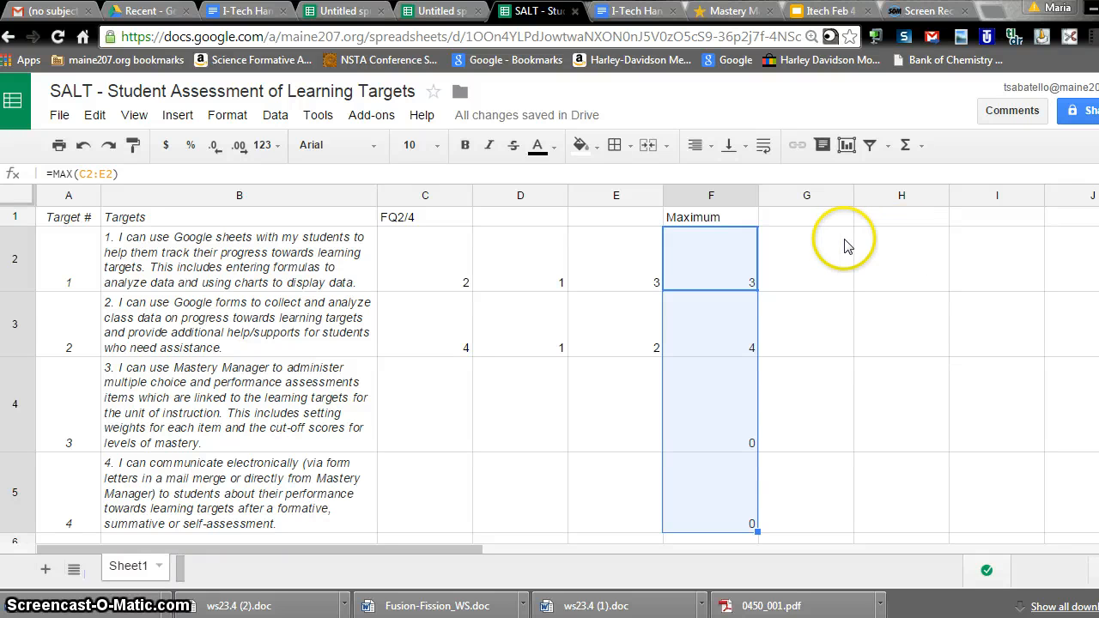
# Open the conditional formatting rules for the entire Maximum column F
pyautogui.click(599, 275)
pyautogui.click(773, 283)
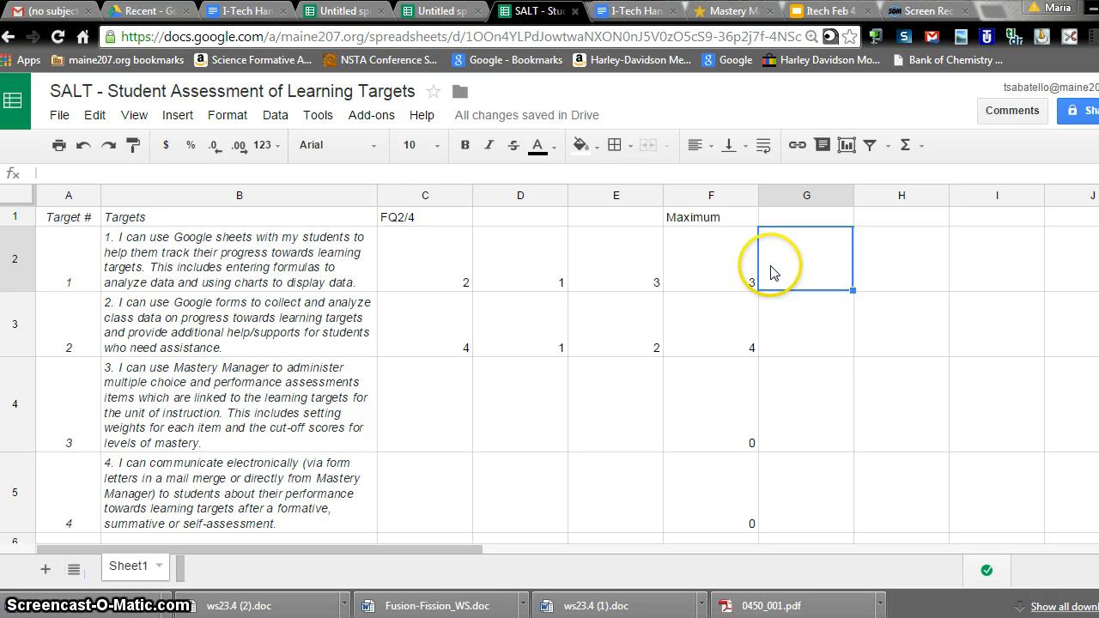
pyautogui.click(734, 196)
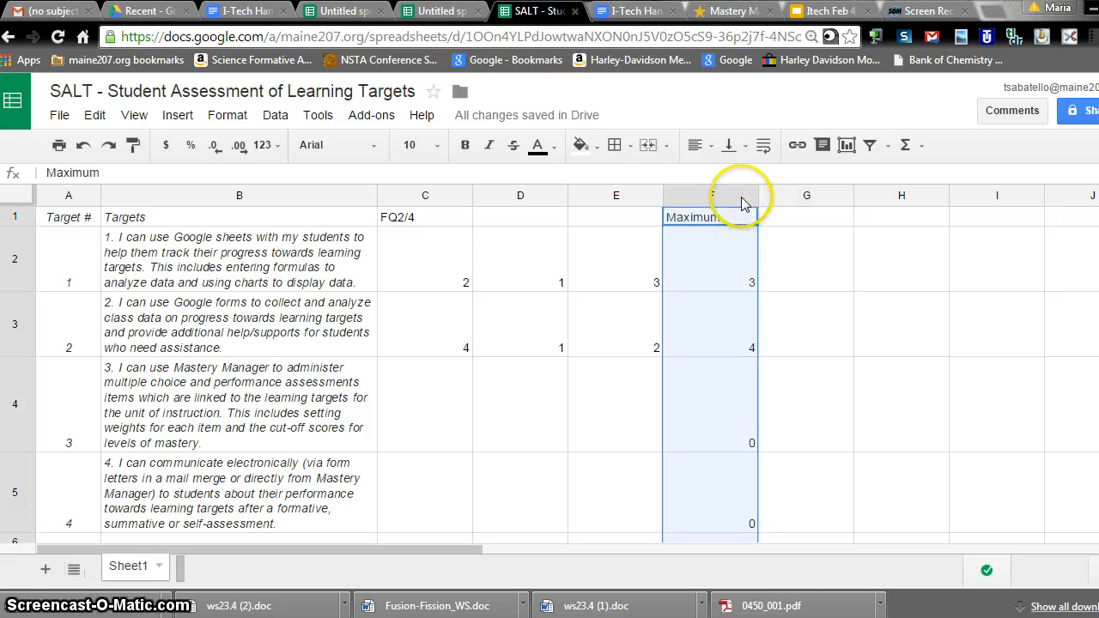
pyautogui.moveTo(747, 203)
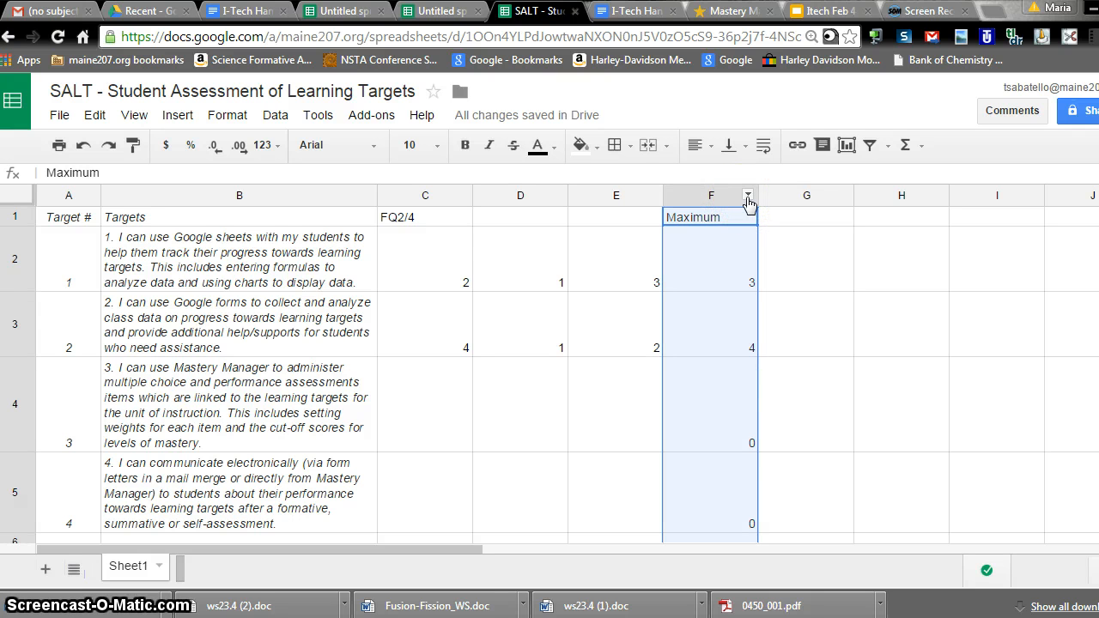
pyautogui.click(748, 200)
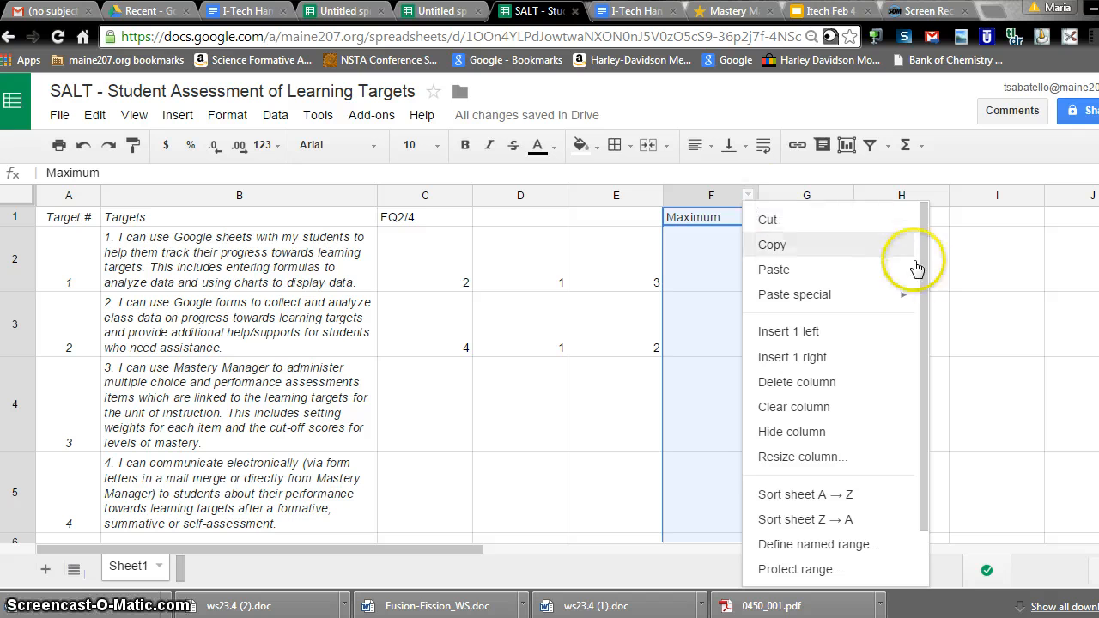
pyautogui.moveTo(925, 268); pyautogui.dragTo(922, 400)
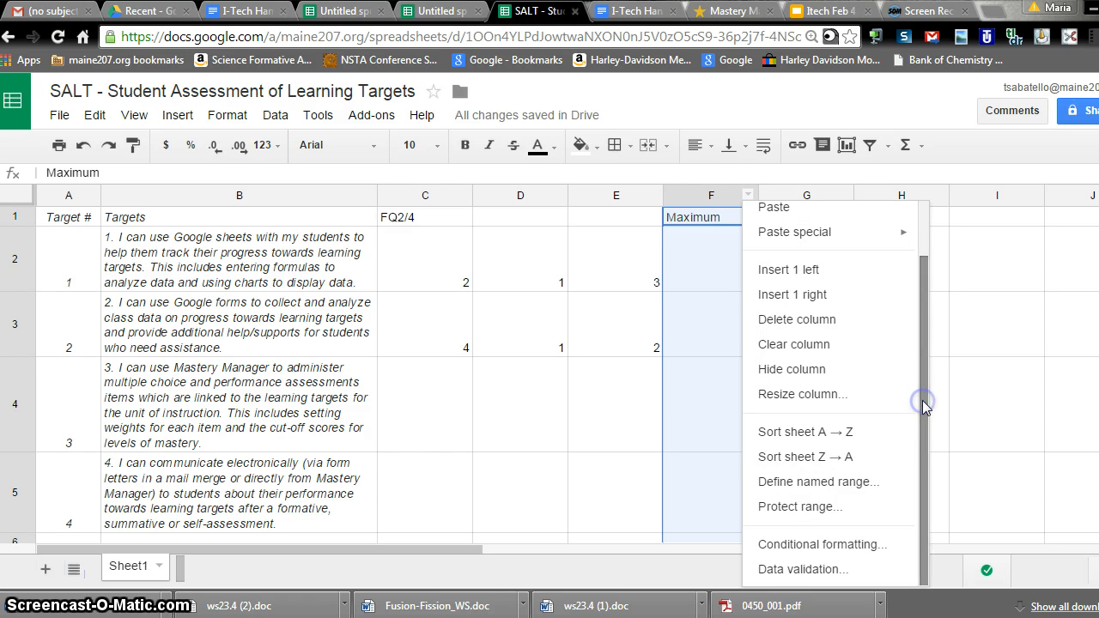
pyautogui.click(828, 545)
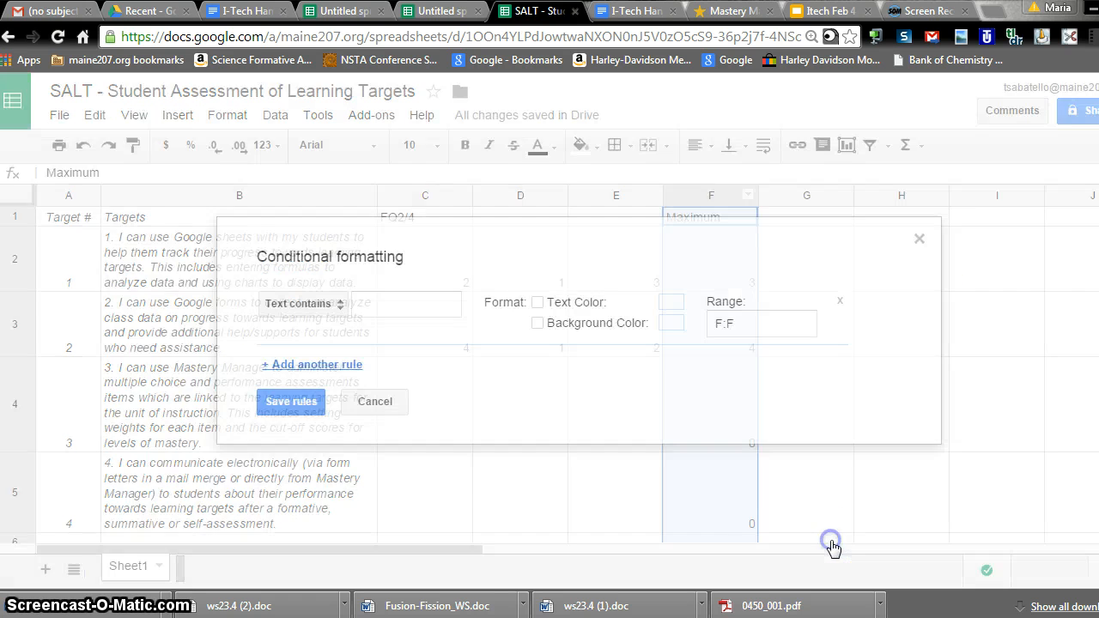
pyautogui.click(510, 400)
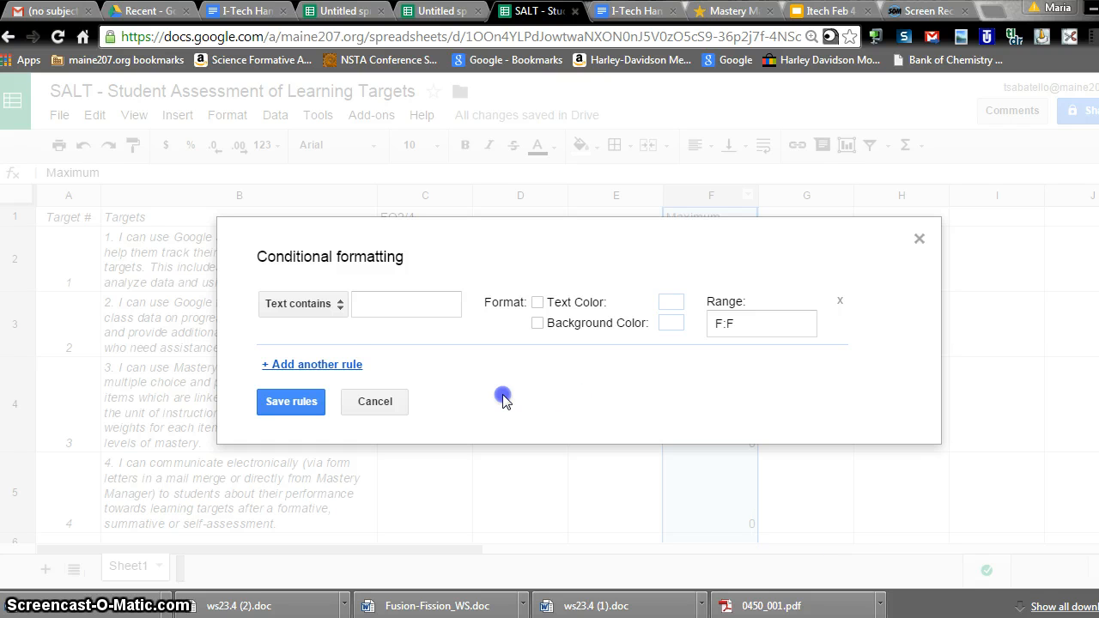
# Set the first rule on column F to give cells whose text contains 4 a green background
pyautogui.click(343, 310)
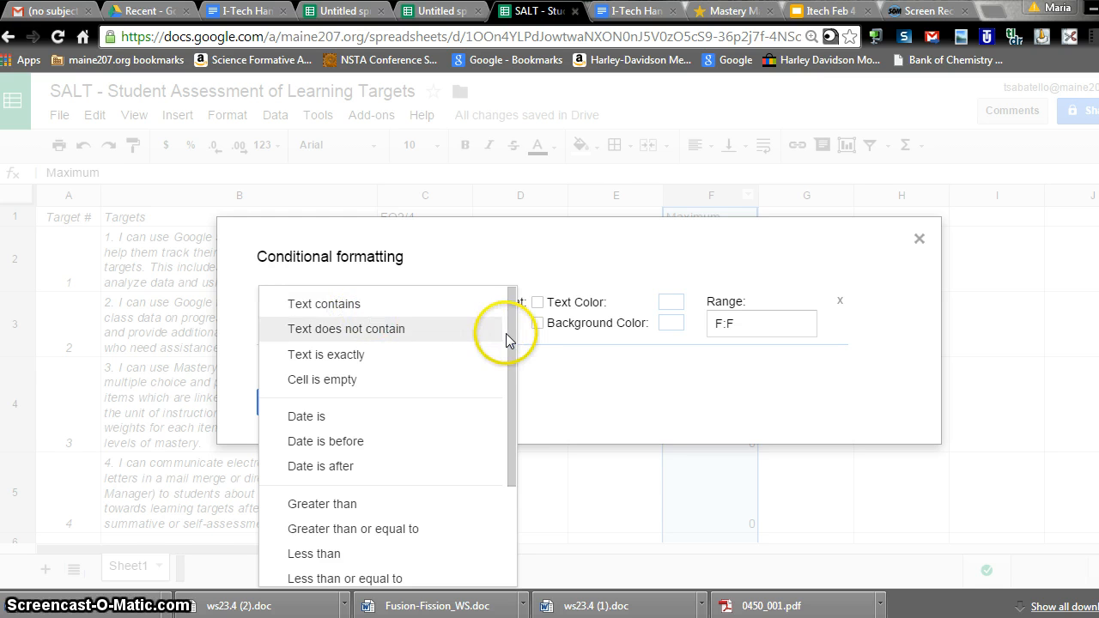
pyautogui.moveTo(509, 341); pyautogui.dragTo(519, 452)
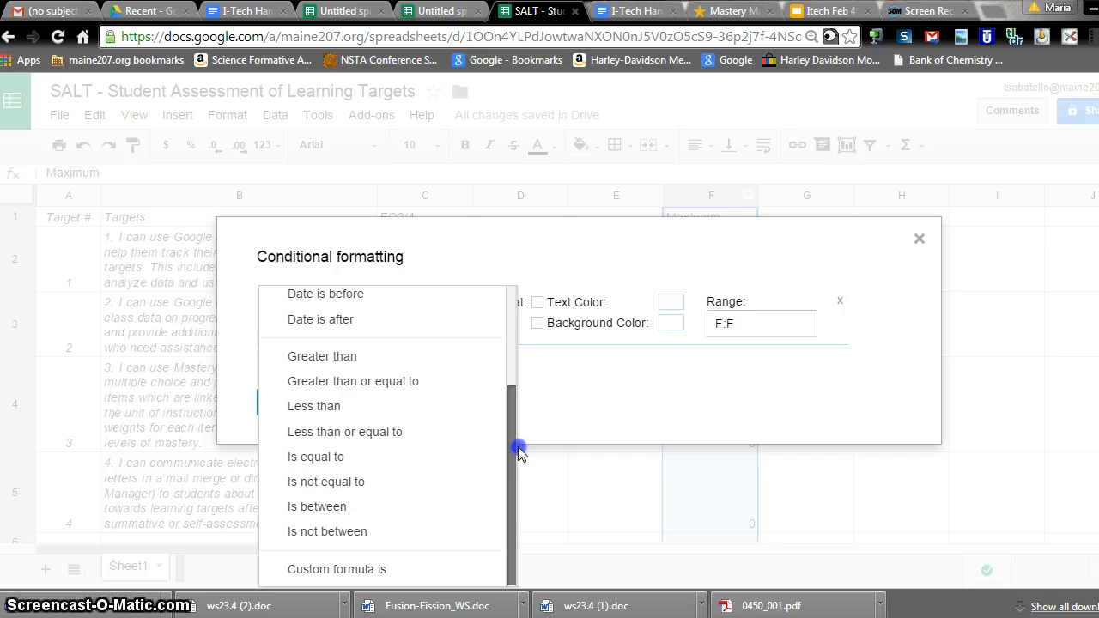
pyautogui.moveTo(515, 443); pyautogui.dragTo(521, 330)
pyautogui.click(436, 302)
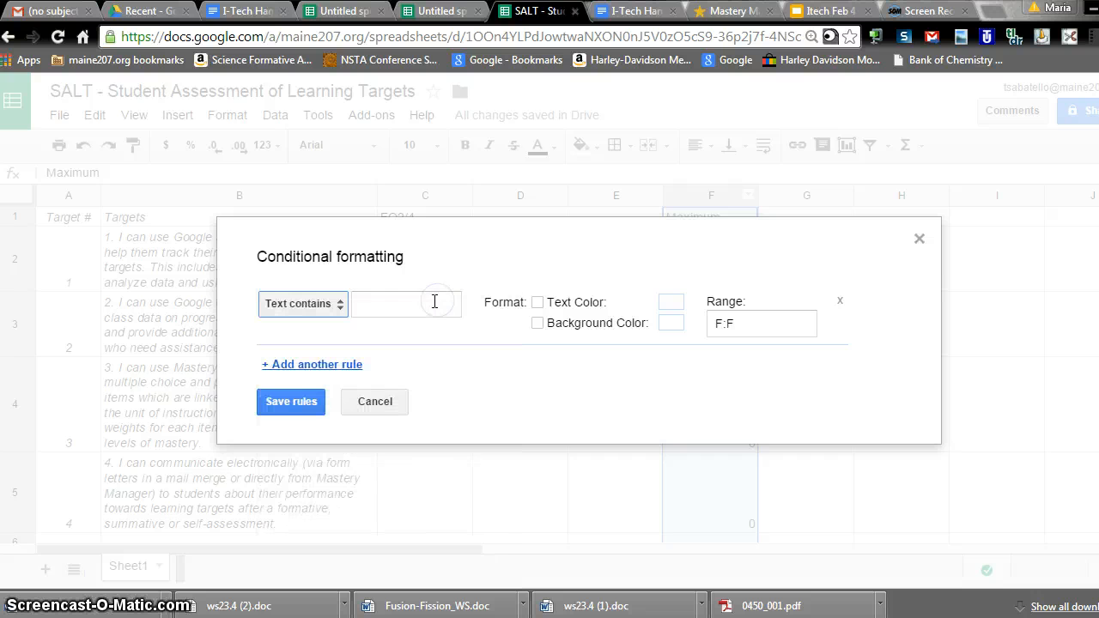
pyautogui.click(432, 302)
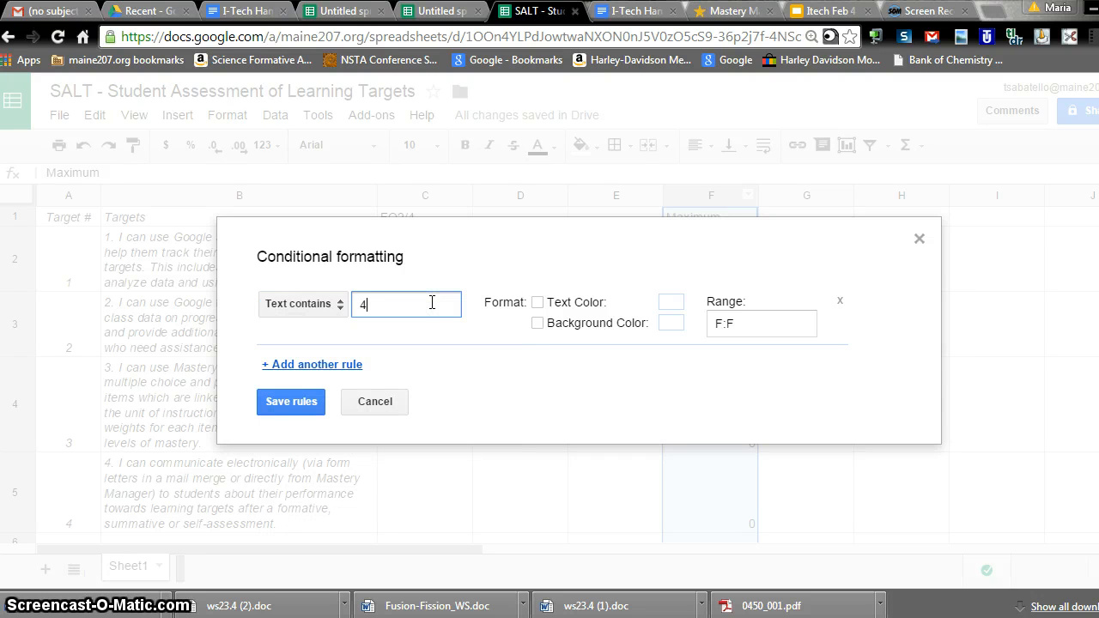
pyautogui.click(537, 324)
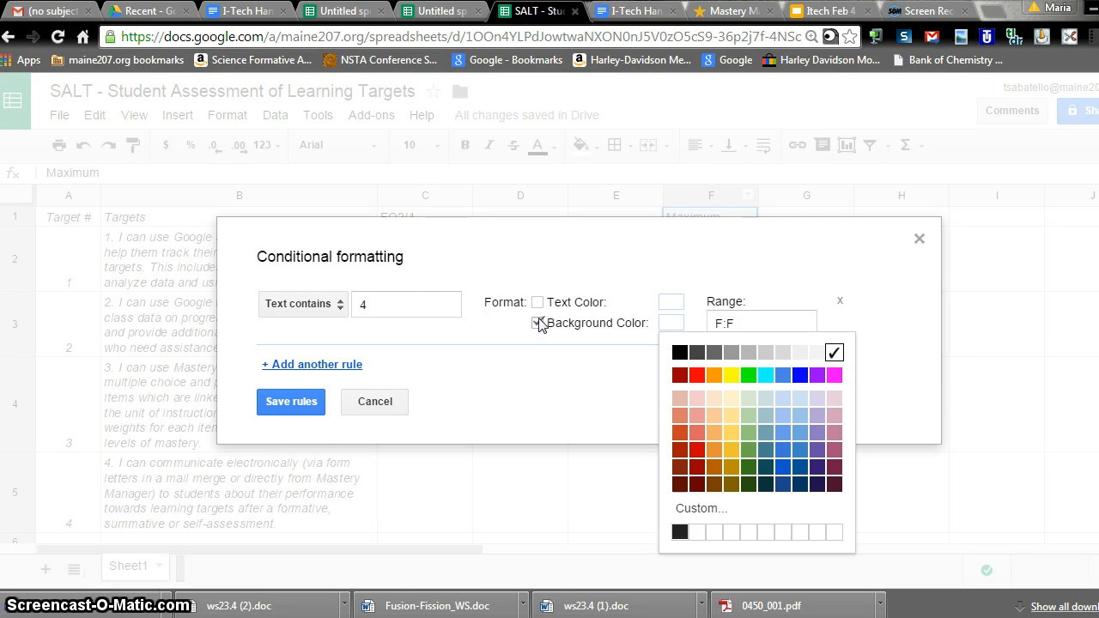
pyautogui.click(747, 376)
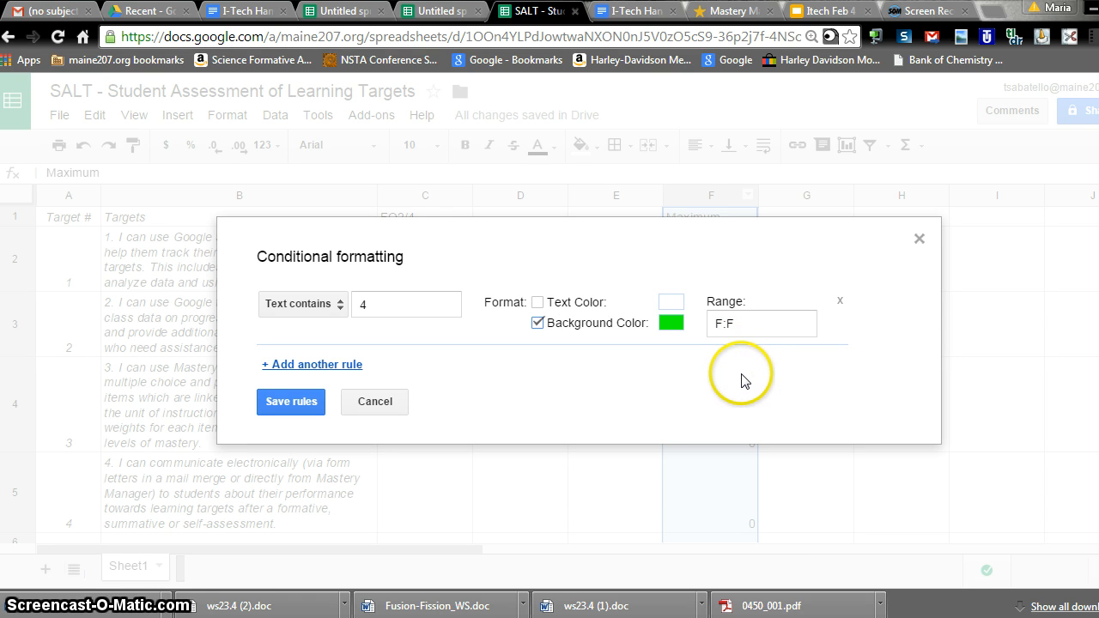
# Add a second rule on column F giving cells whose text contains 3 a yellow background
pyautogui.click(353, 365)
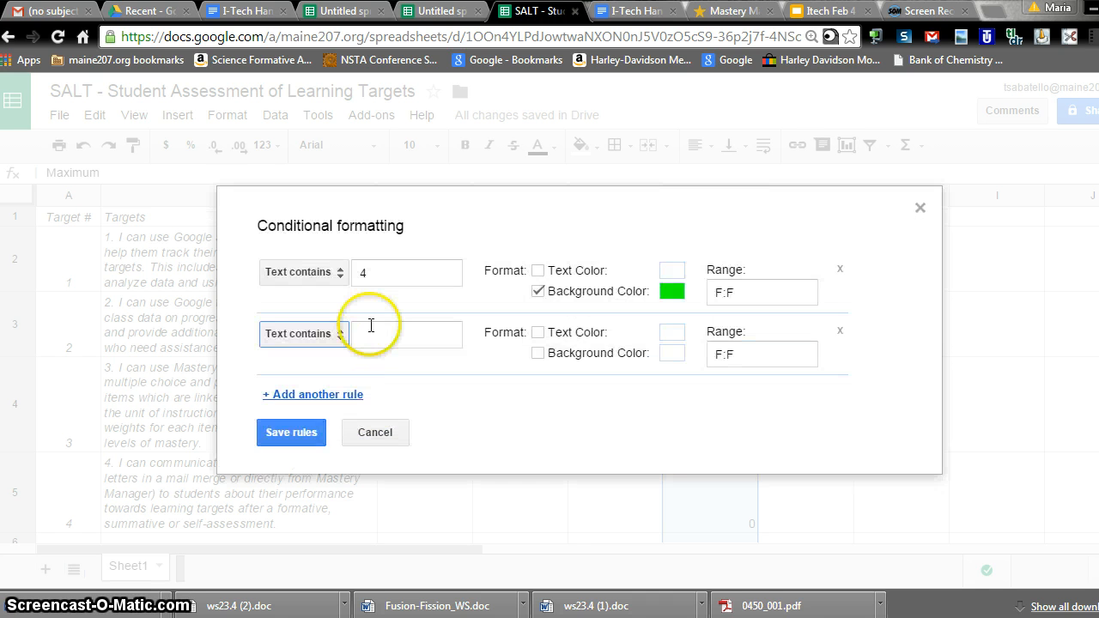
pyautogui.click(369, 331)
pyautogui.write('3')
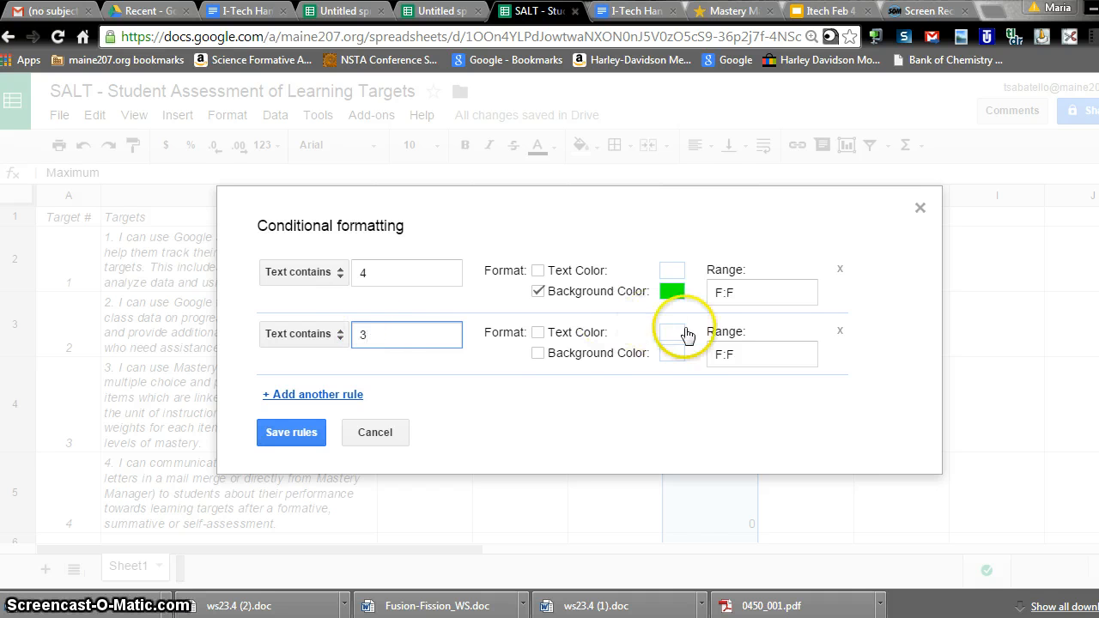
pyautogui.click(539, 352)
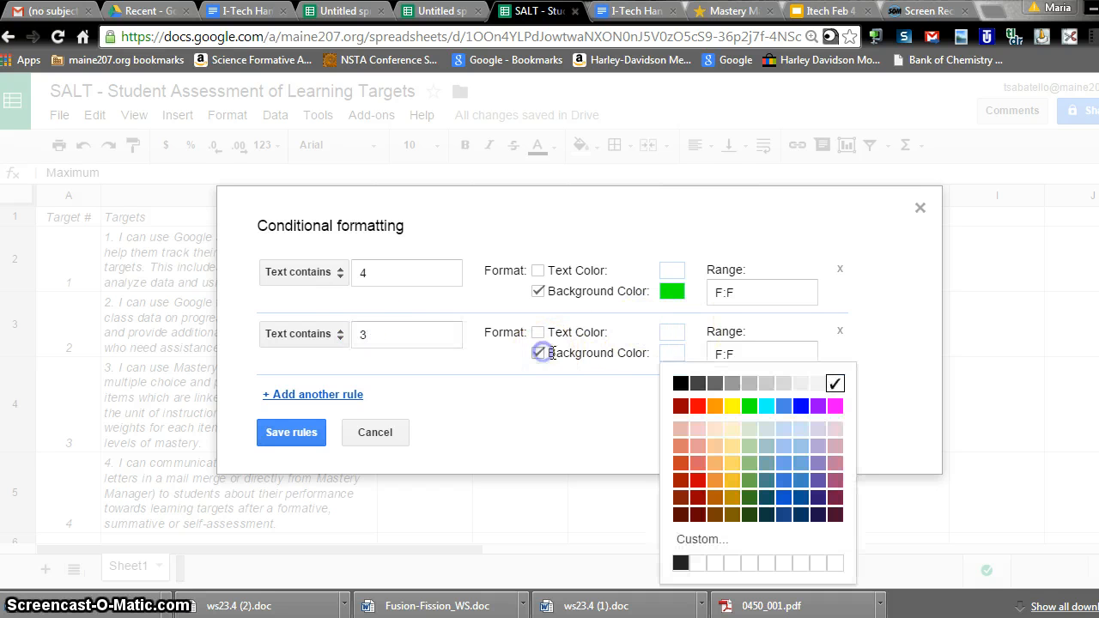
pyautogui.click(731, 405)
# Add a third rule on column F giving cells whose text contains 2 an orange background
pyautogui.click(342, 394)
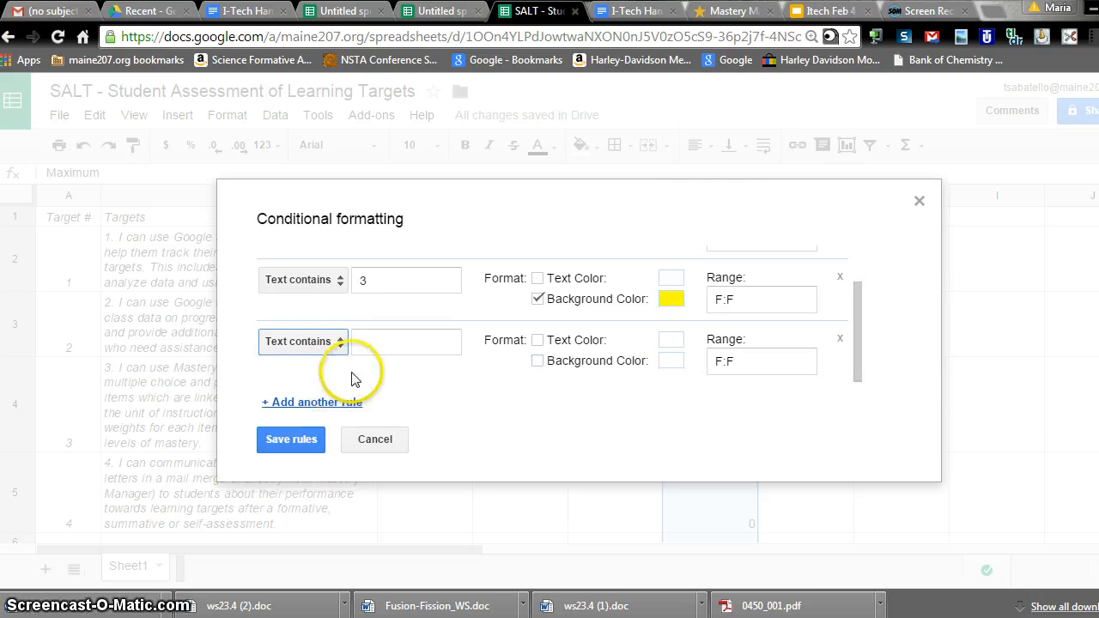
pyautogui.click(374, 345)
pyautogui.write('2')
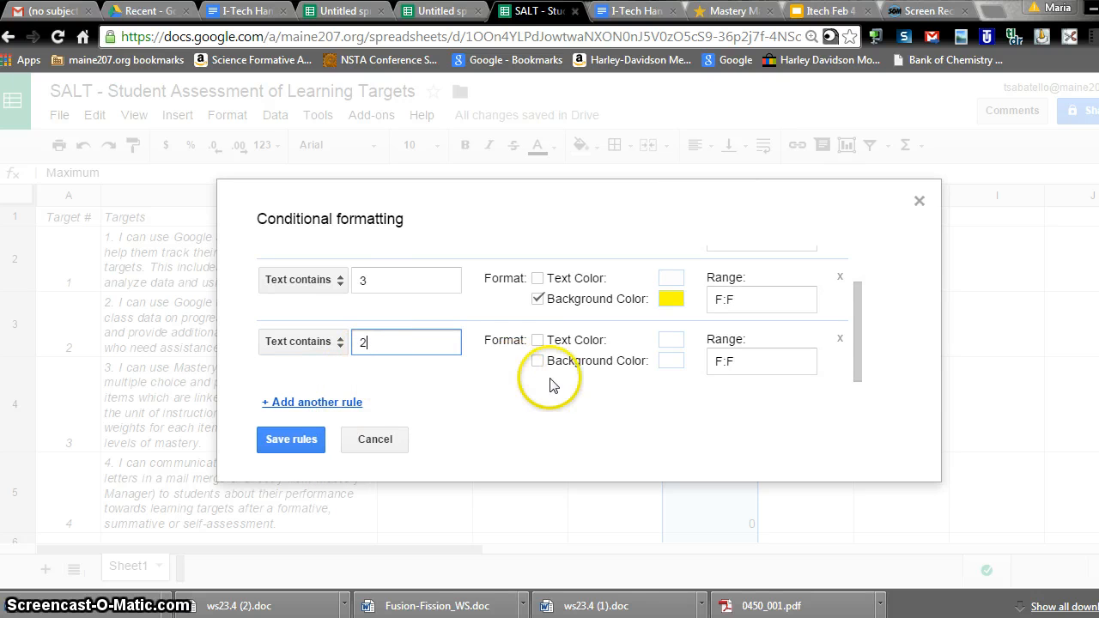
pyautogui.click(539, 360)
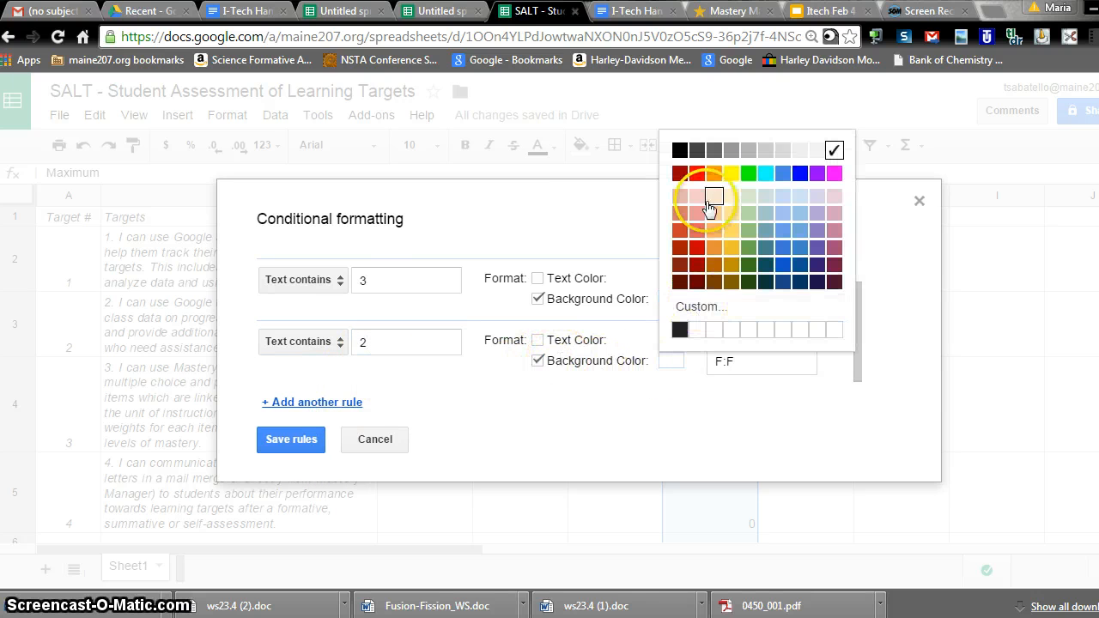
pyautogui.click(715, 174)
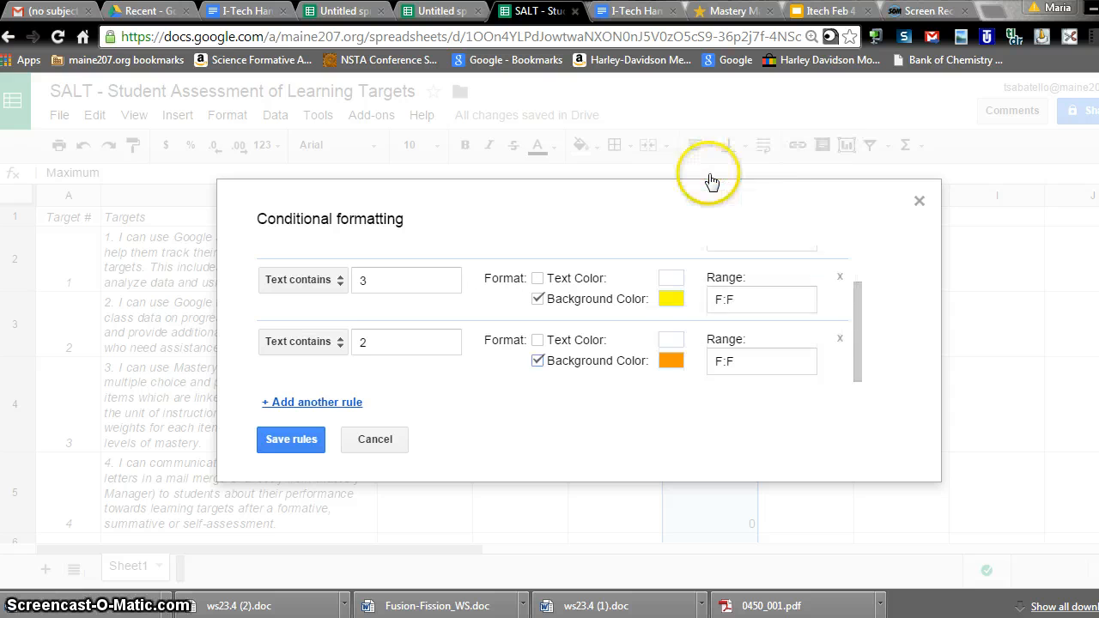
# Add a fourth rule giving column F cells whose text contains 1 a red background, and save the rules
pyautogui.click(328, 401)
pyautogui.click(374, 343)
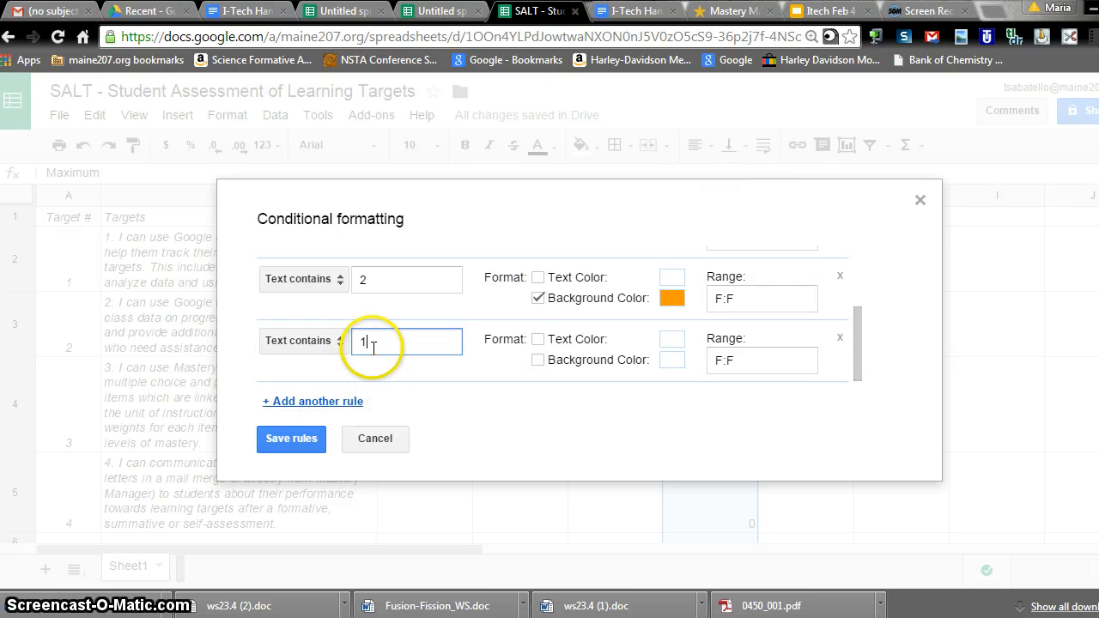
pyautogui.click(538, 361)
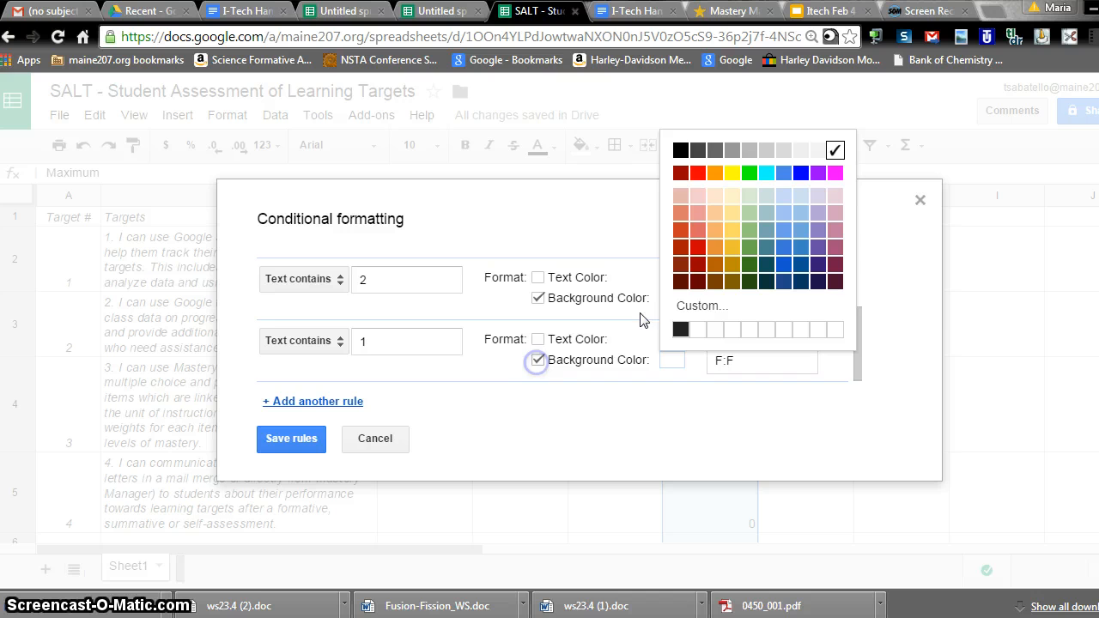
pyautogui.click(702, 174)
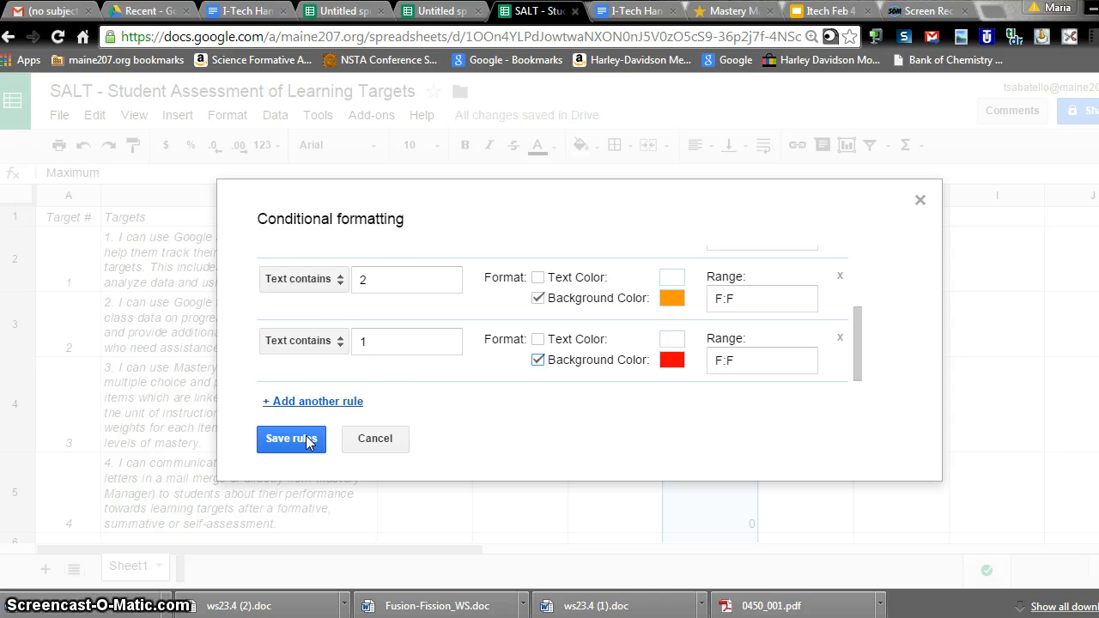
pyautogui.click(291, 439)
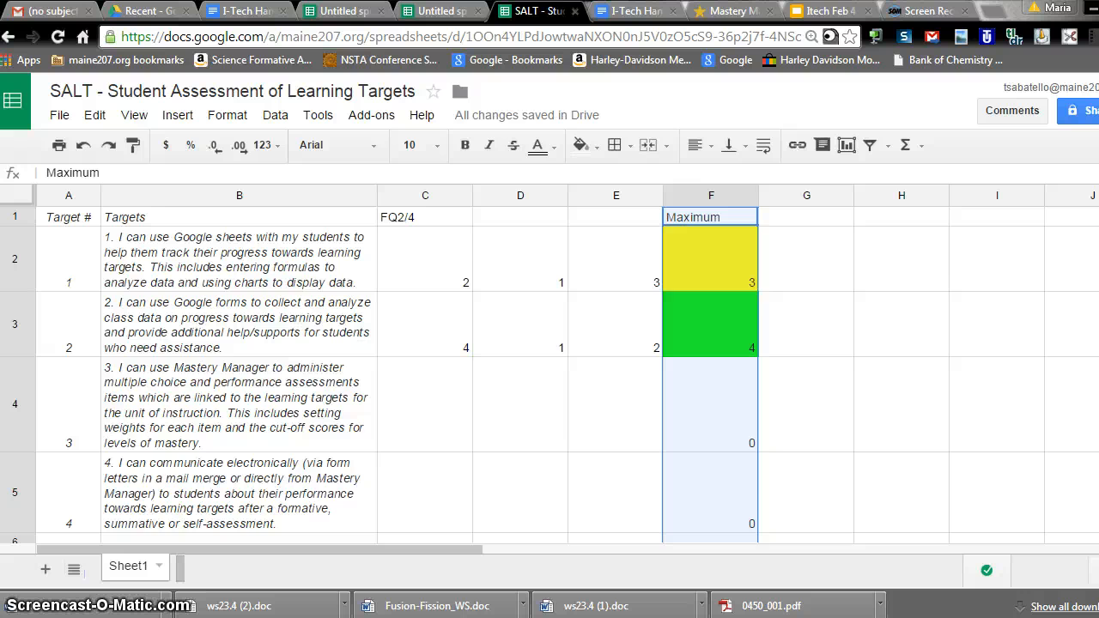
# Enter the scores 2, 3 and 1 for target 3 in C4 through E4
pyautogui.scroll(-1, 550, 370)
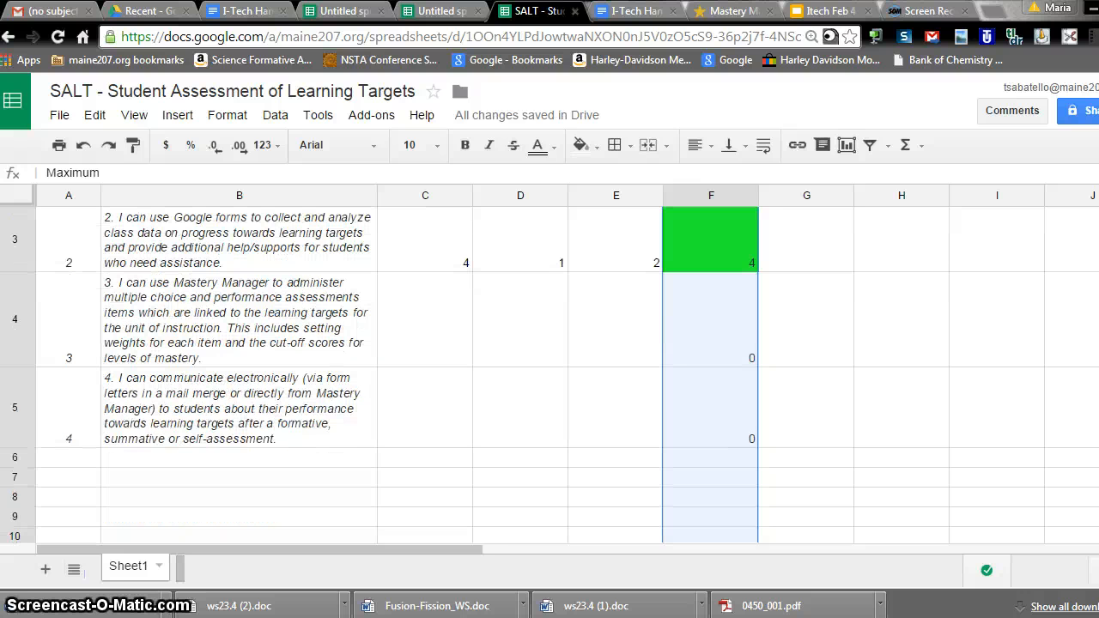
pyautogui.scroll(1, 549, 369)
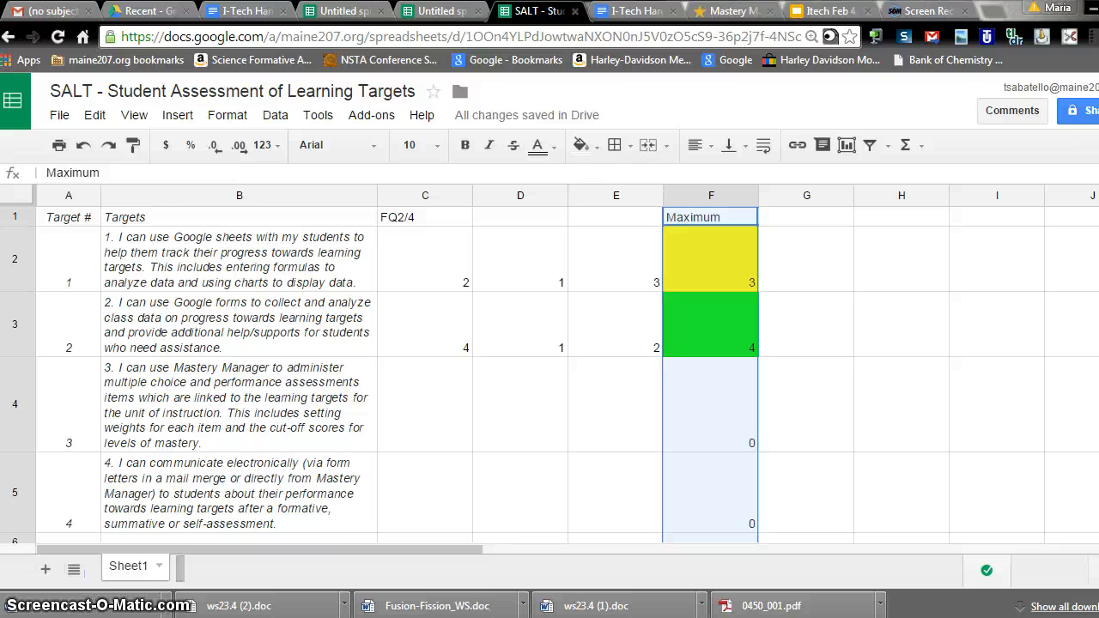
pyautogui.scroll(-3, 549, 369)
pyautogui.scroll(1, 550, 369)
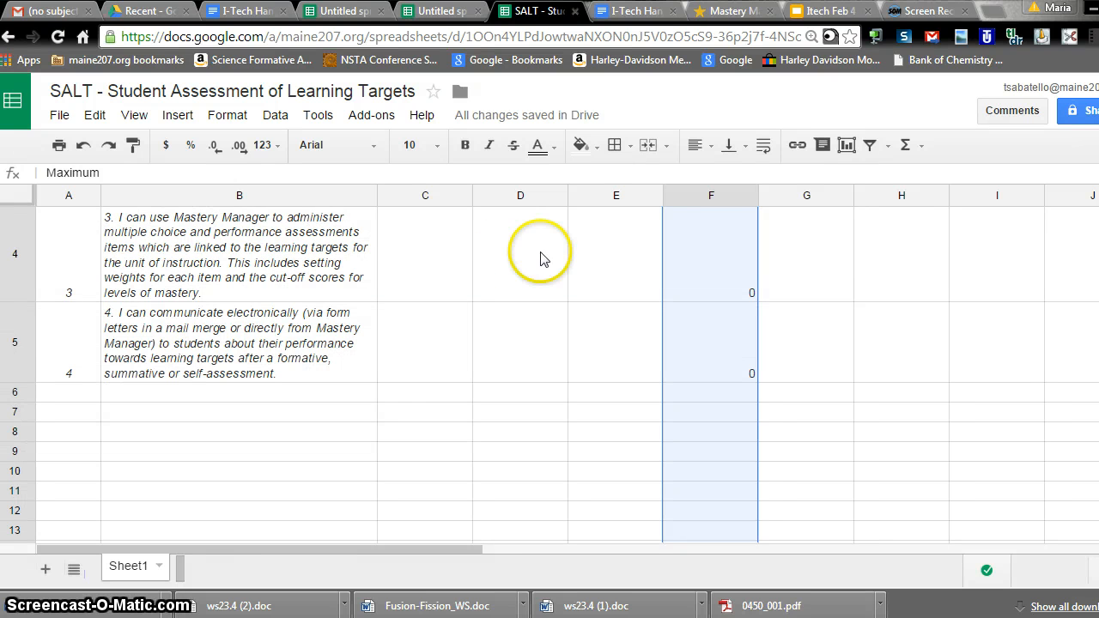
pyautogui.click(445, 282)
pyautogui.write('2')
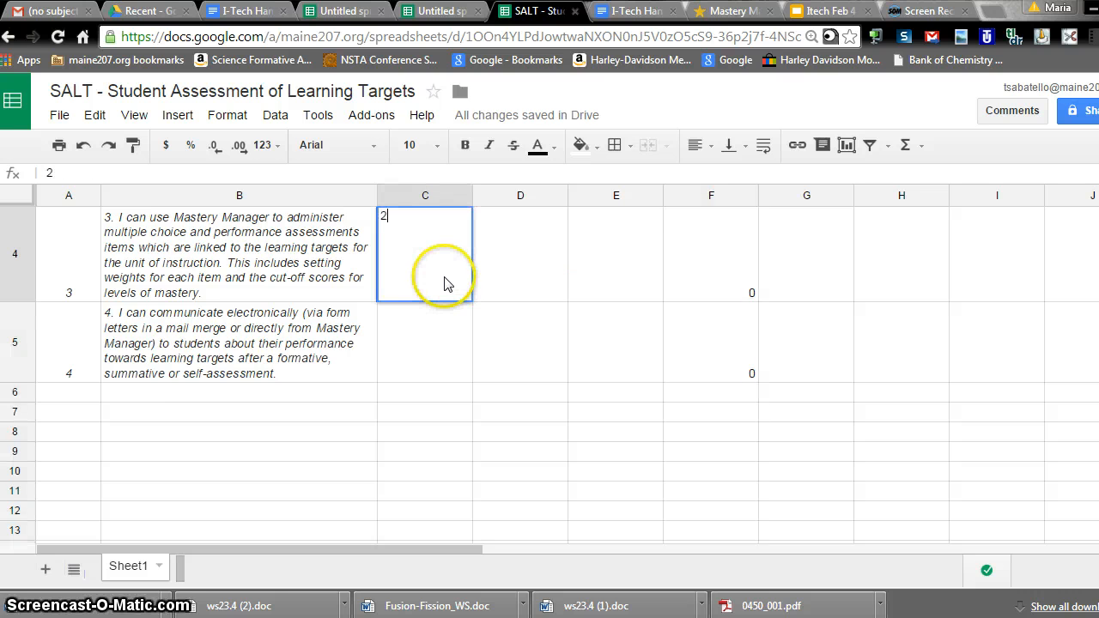
pyautogui.press('Tab')
pyautogui.scroll(2, 445, 283)
pyautogui.write('3')
pyautogui.press('Tab')
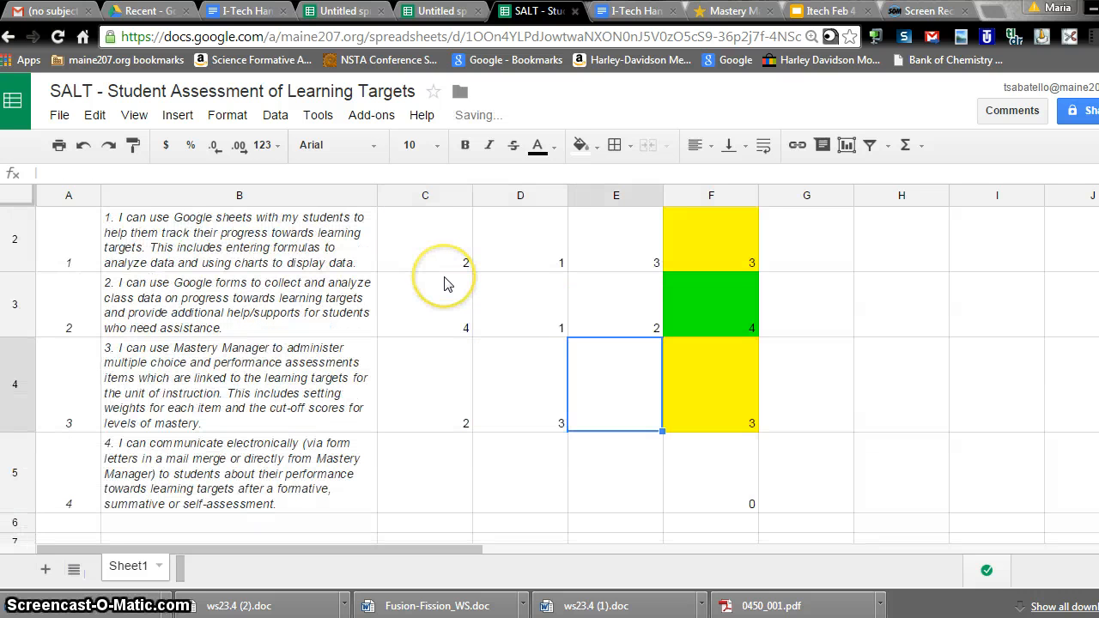
pyautogui.write('1')
pyautogui.press('Tab')
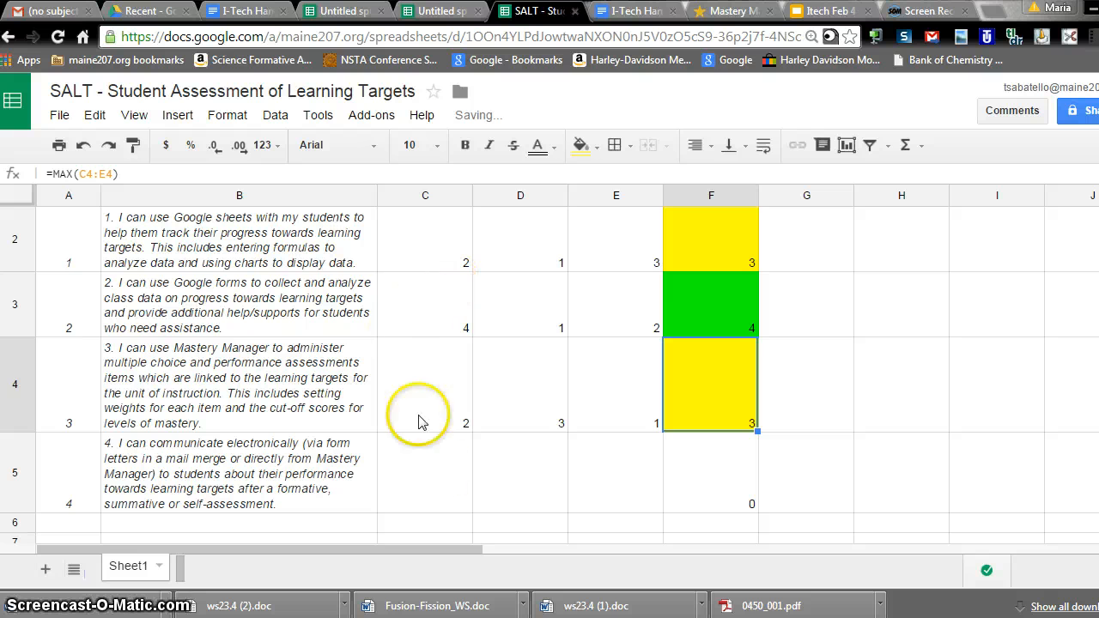
# Enter the scores 3 and 5 for target 4 in C5 and D5
pyautogui.click(435, 478)
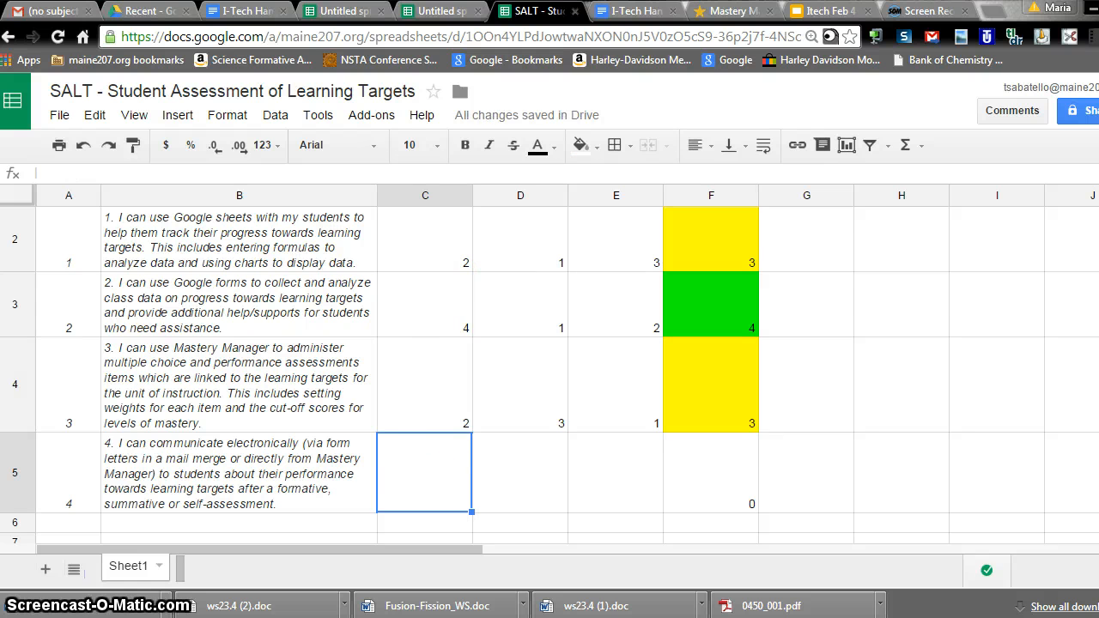
pyautogui.scroll(-2, 864, 249)
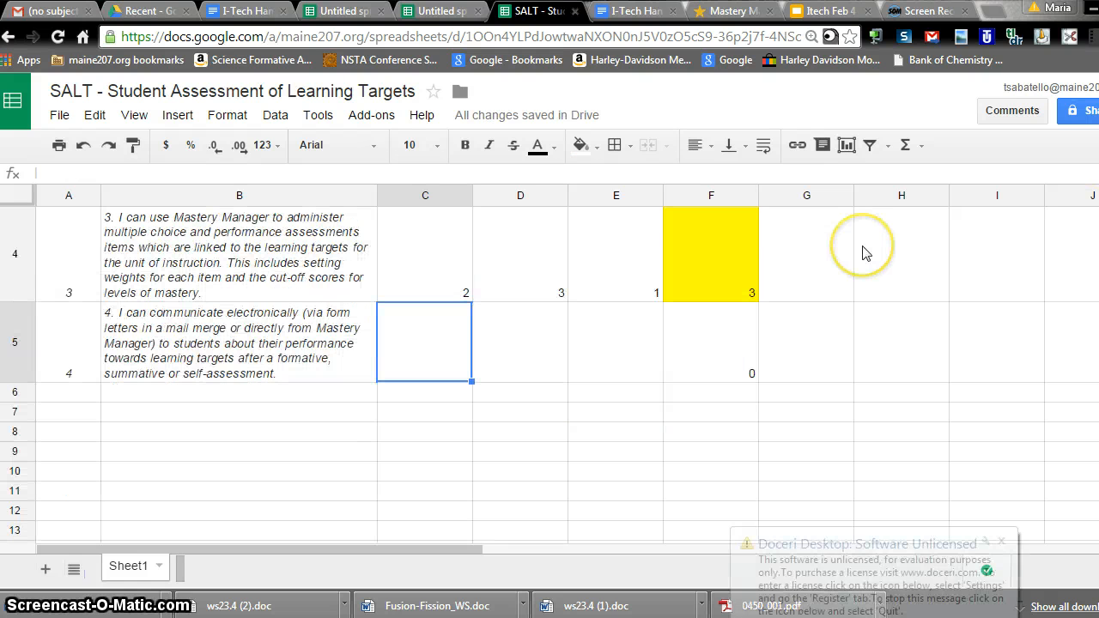
pyautogui.scroll(2, 863, 253)
pyautogui.write('3')
pyautogui.press('Tab')
pyautogui.write('5')
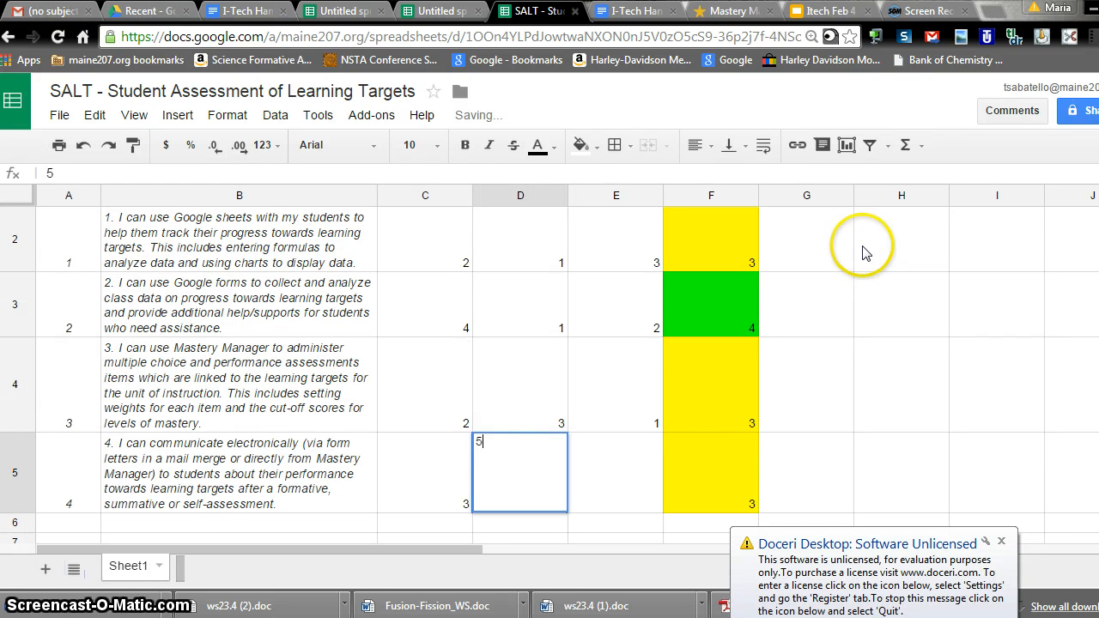
pyautogui.press('Tab')
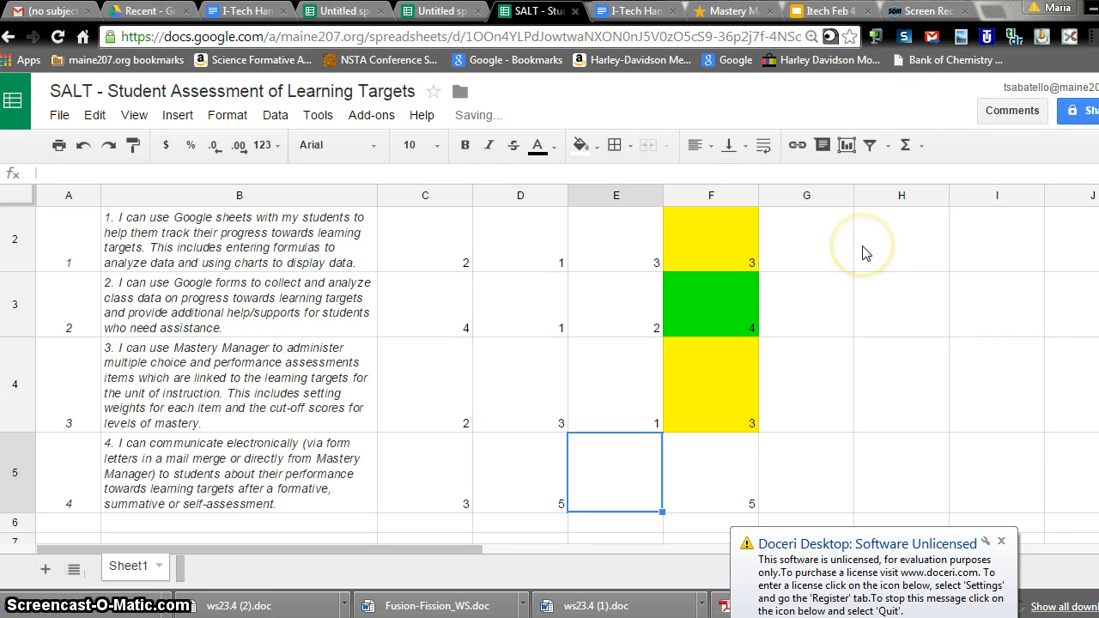
# Change target 4's score in D5 to 4
pyautogui.click(541, 511)
pyautogui.write('4')
pyautogui.press('Tab')
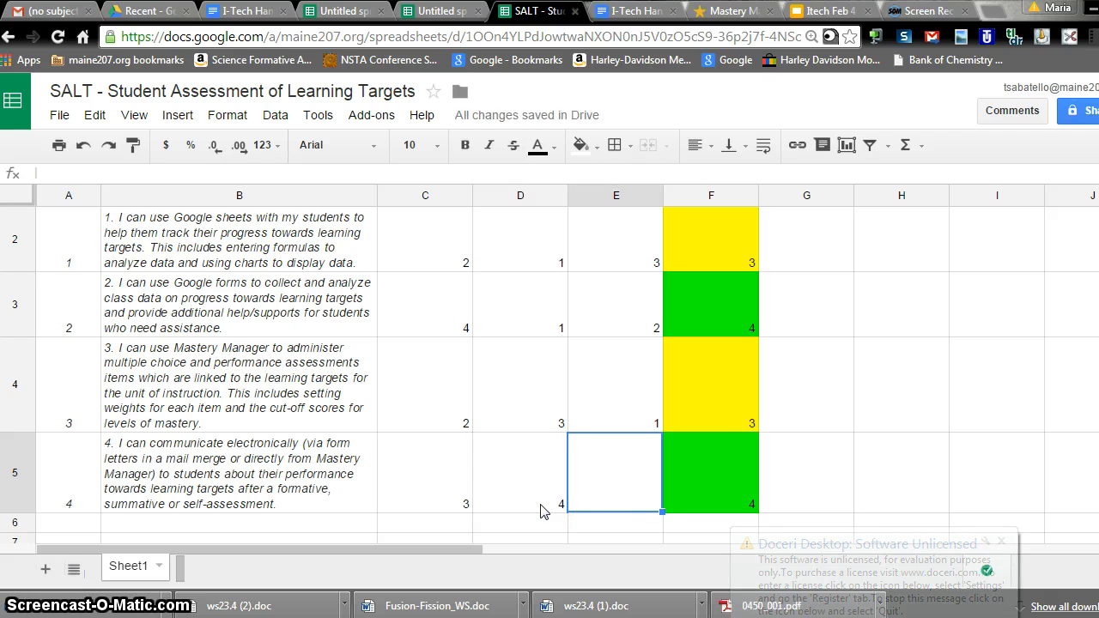
# Enter the score 2 for target 4 in E5
pyautogui.write('2')
pyautogui.press('Tab')
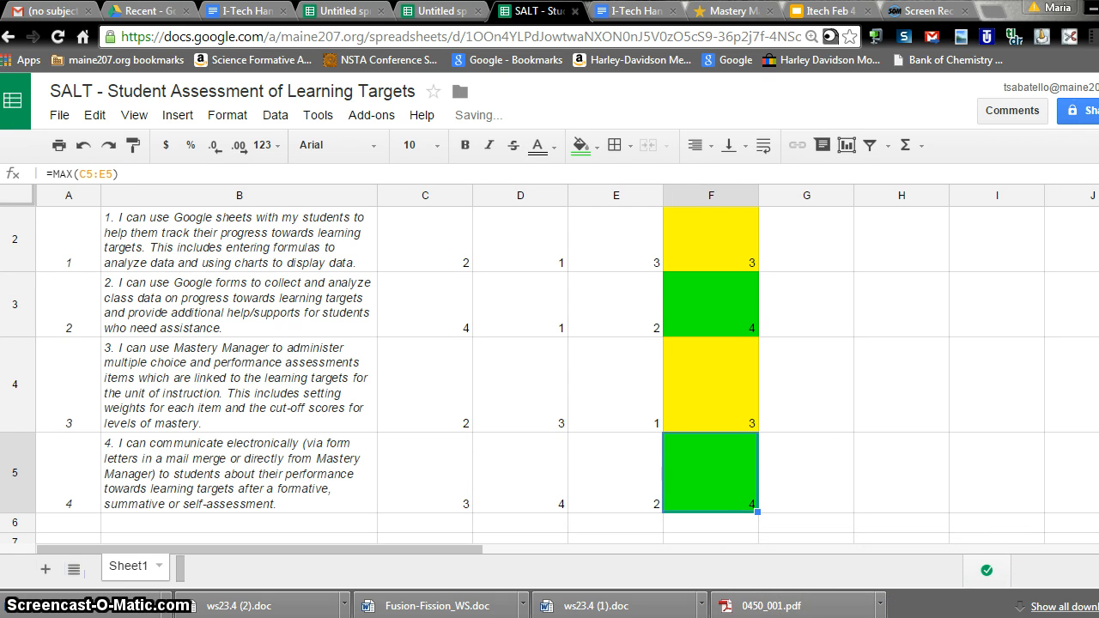
# Add the label "Target Frequency" in B6, right-aligned and formatted bold and italic
pyautogui.scroll(-2, 824, 323)
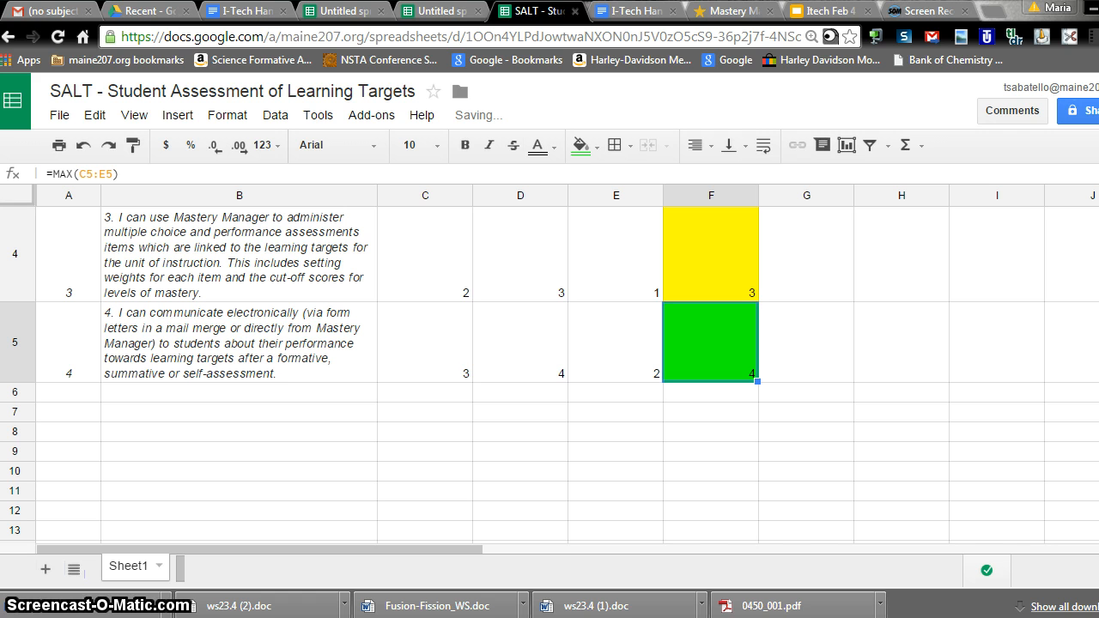
pyautogui.click(341, 393)
pyautogui.write('Target Frequency')
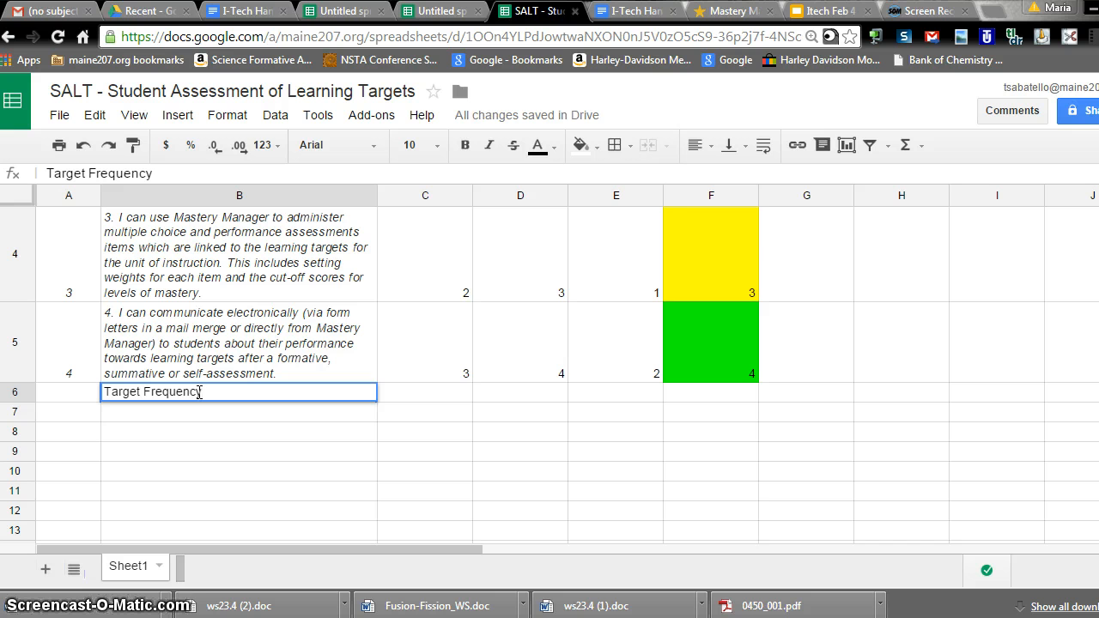
pyautogui.click(704, 151)
pyautogui.click(751, 178)
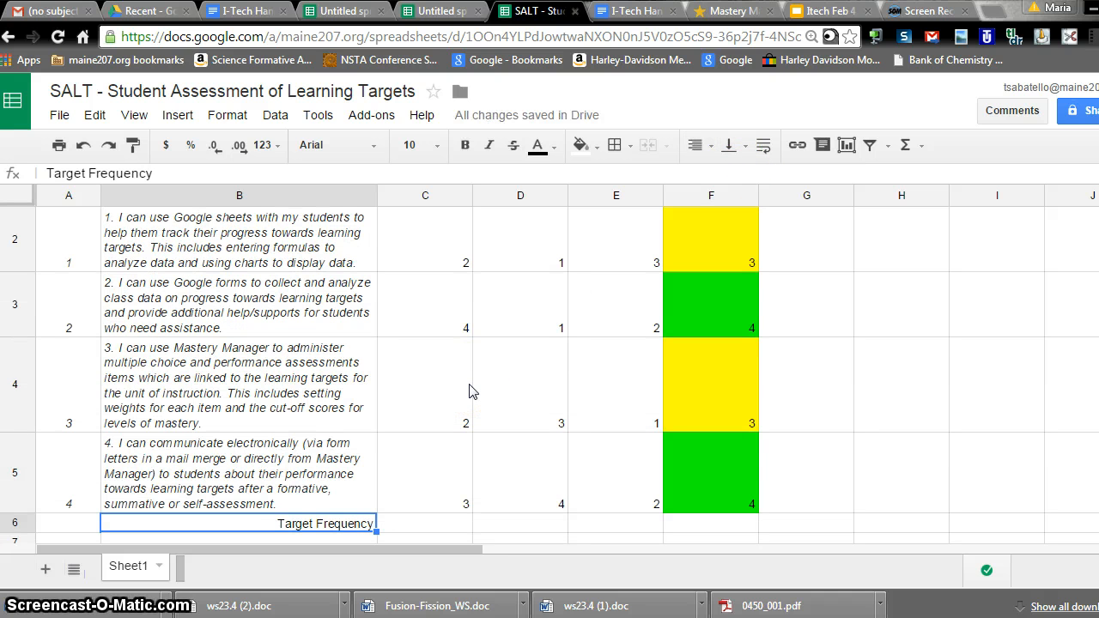
pyautogui.hotkey('ctrl', 'b')
pyautogui.hotkey('ctrl', 'i')
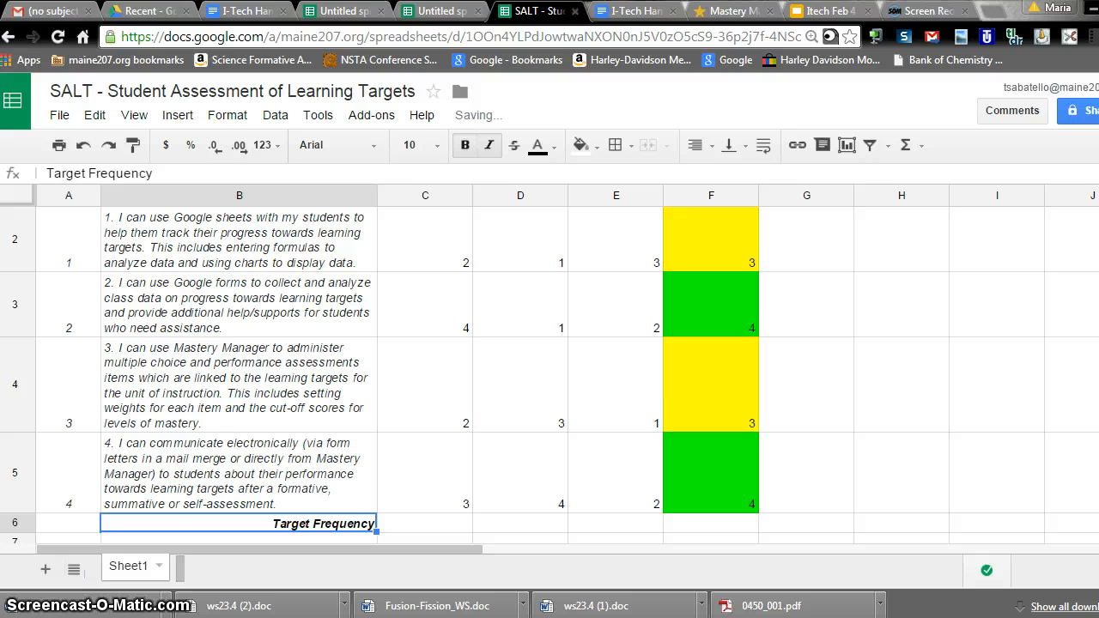
# Enter the target frequency values 1, 2 and 3 in C6 through E6
pyautogui.scroll(-2, 550, 360)
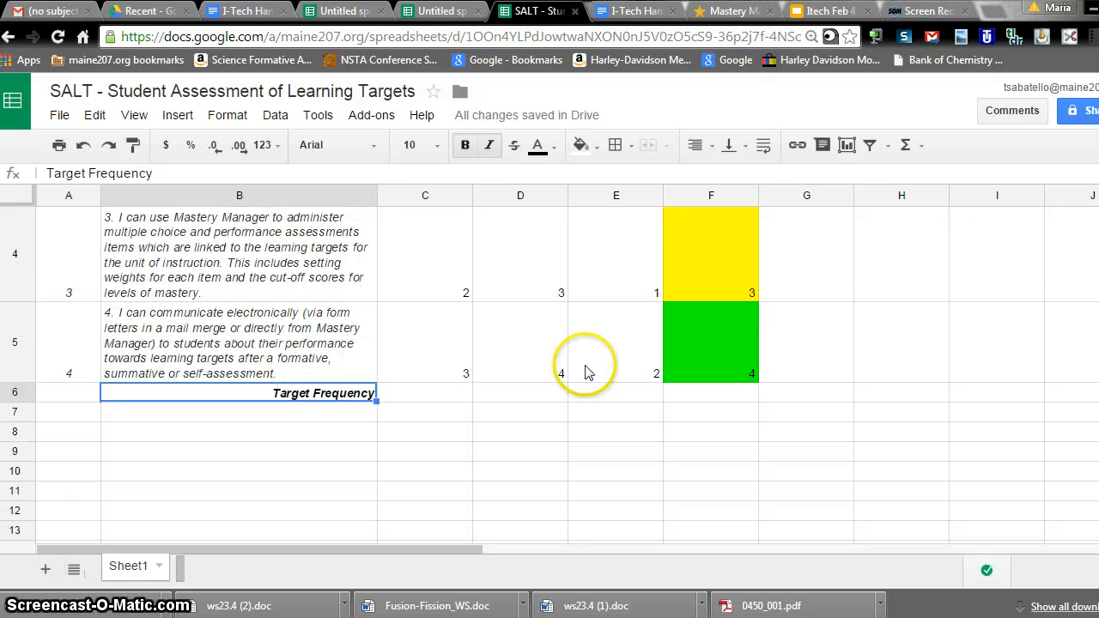
pyautogui.click(455, 393)
pyautogui.write('1')
pyautogui.press('Tab')
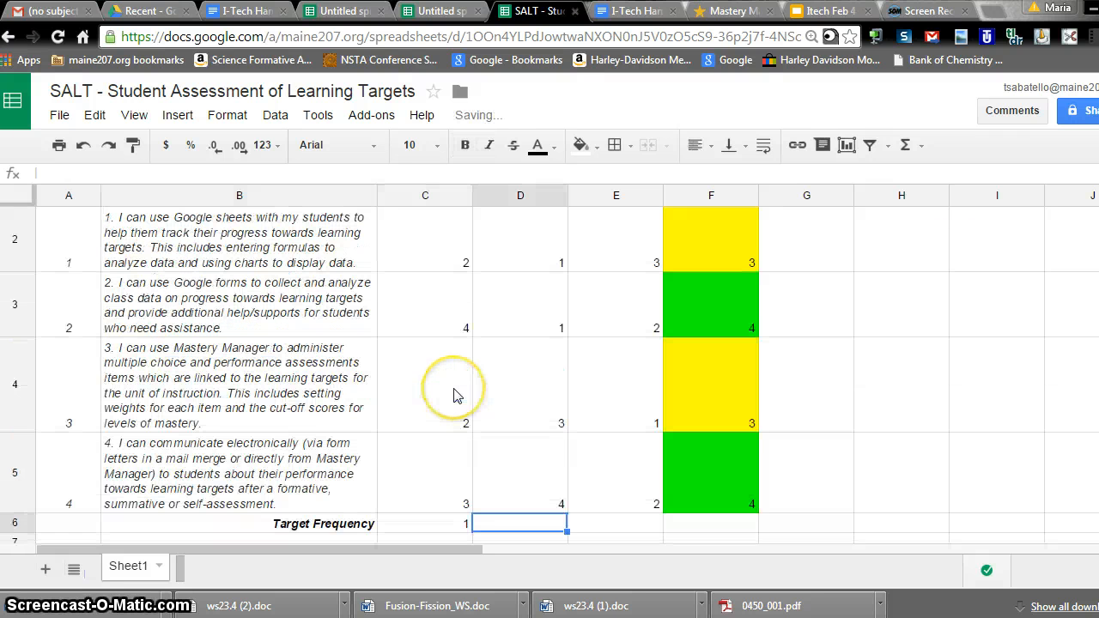
pyautogui.write('2')
pyautogui.press('Tab')
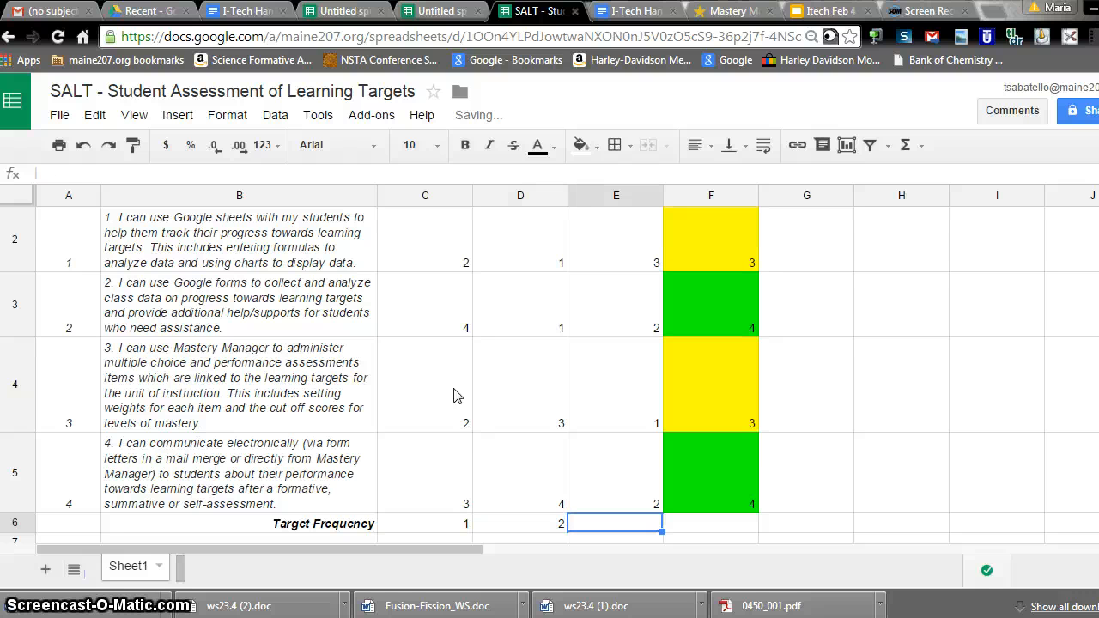
pyautogui.write('3')
pyautogui.press('Tab')
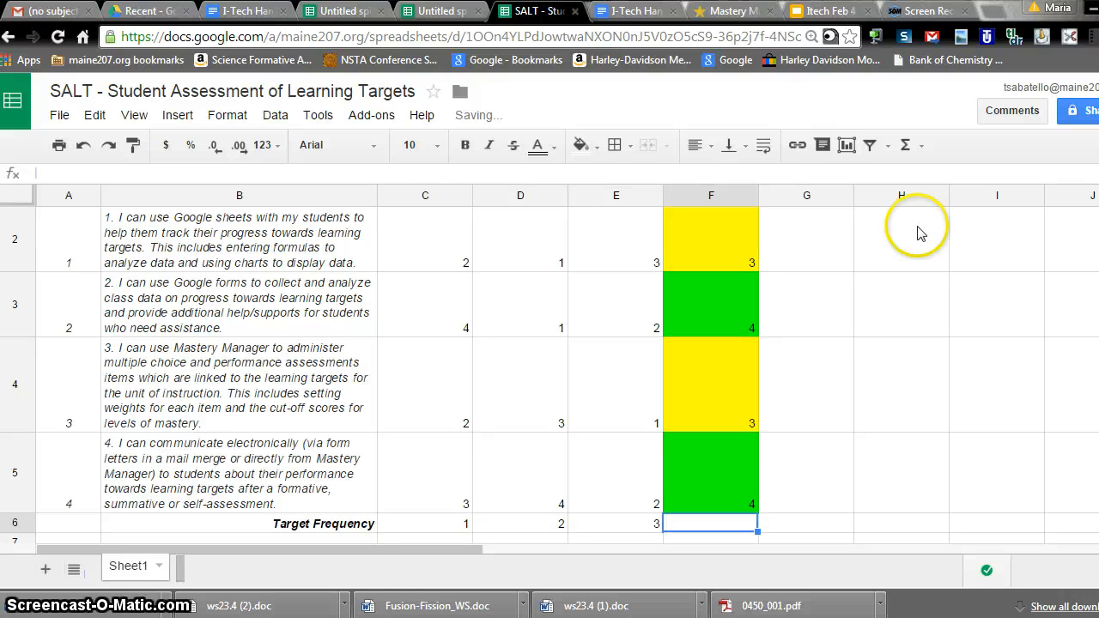
pyautogui.scroll(-2, 550, 370)
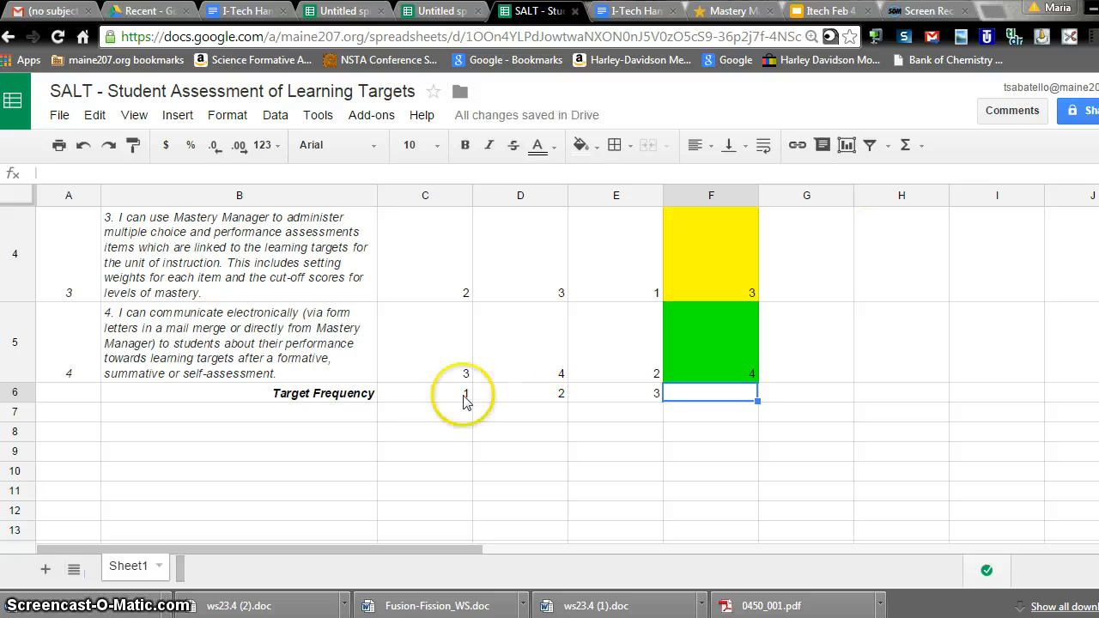
pyautogui.click(359, 415)
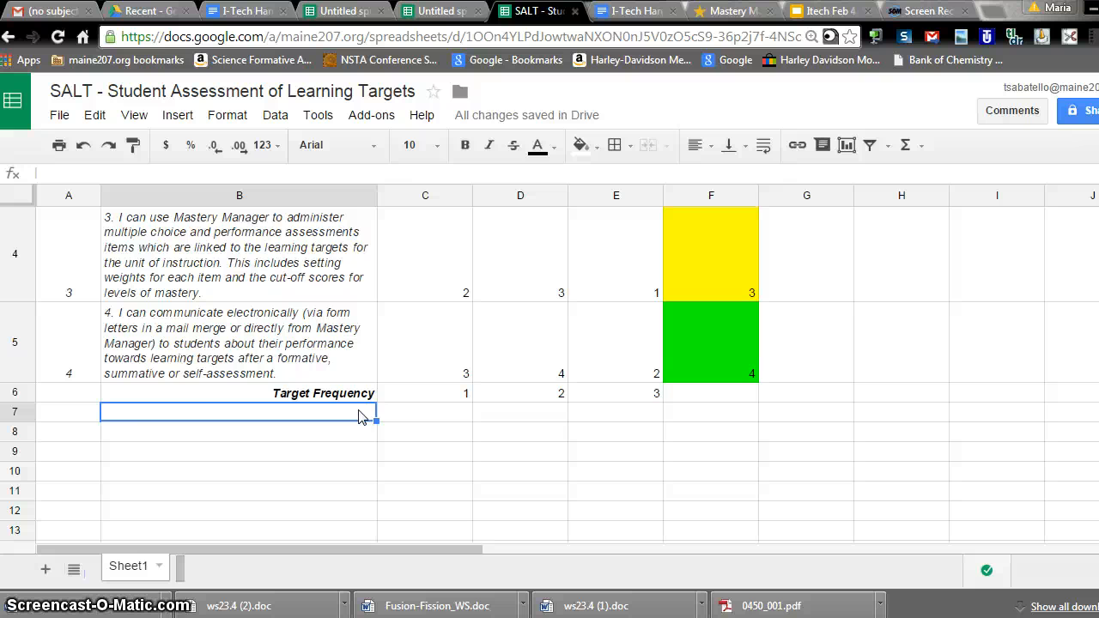
pyautogui.scroll(2, 363, 418)
pyautogui.click(592, 361)
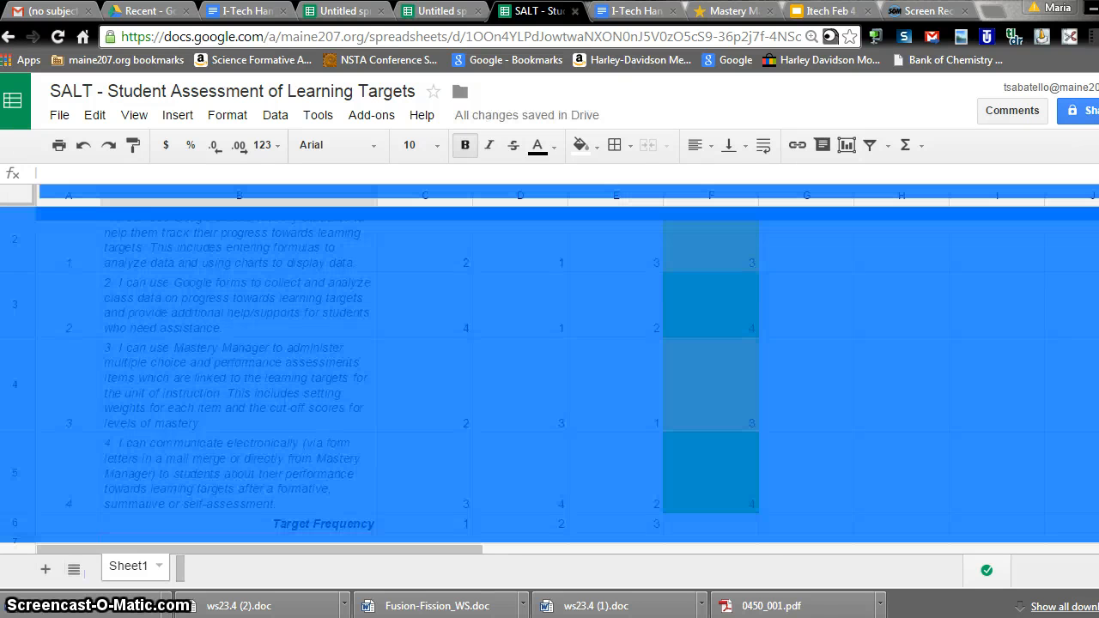
pyautogui.click(1087, 291)
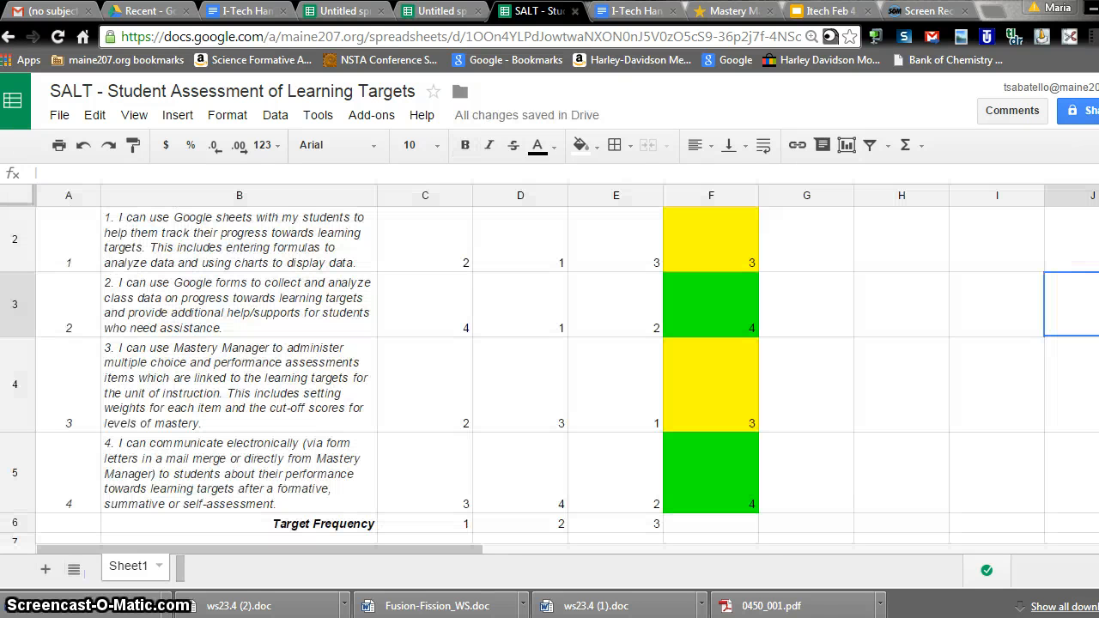
pyautogui.scroll(-2, 567, 374)
pyautogui.scroll(-5, 727, 253)
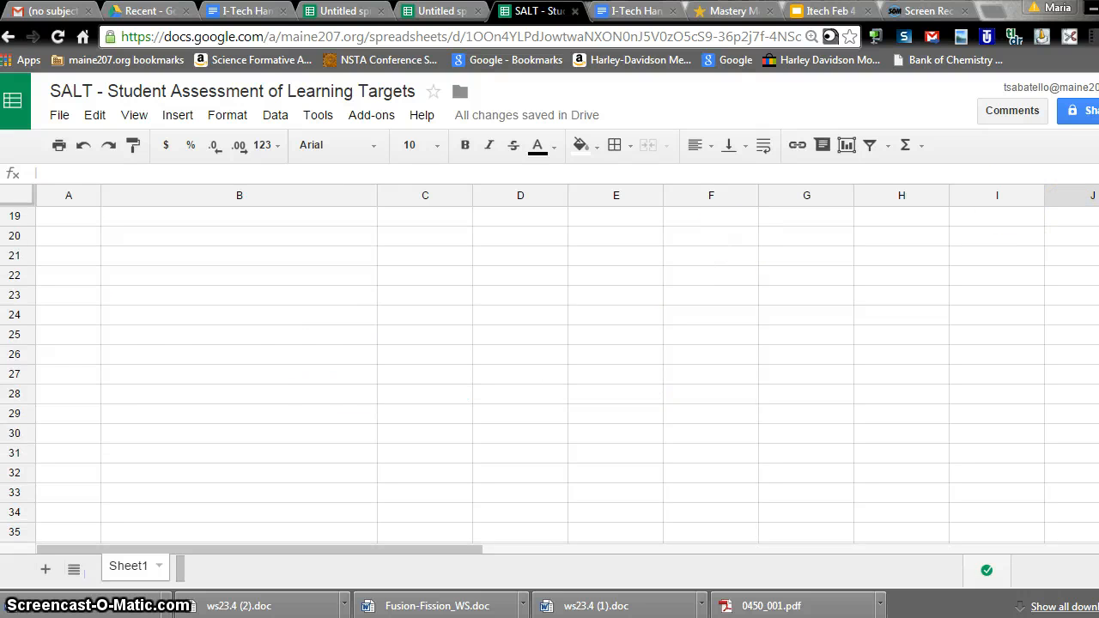
pyautogui.scroll(5, 729, 250)
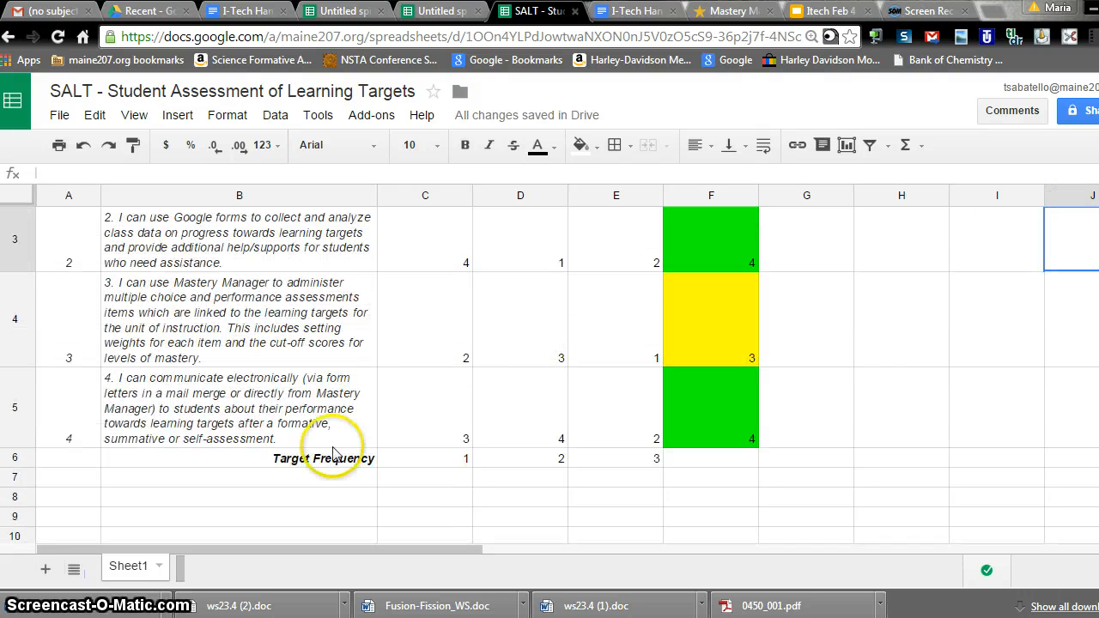
# Add the label "Average" in B7 below Target Frequency, right-aligned and formatted bold and italic
pyautogui.click(327, 474)
pyautogui.hotkey('ctrl', 'b')
pyautogui.write('Average')
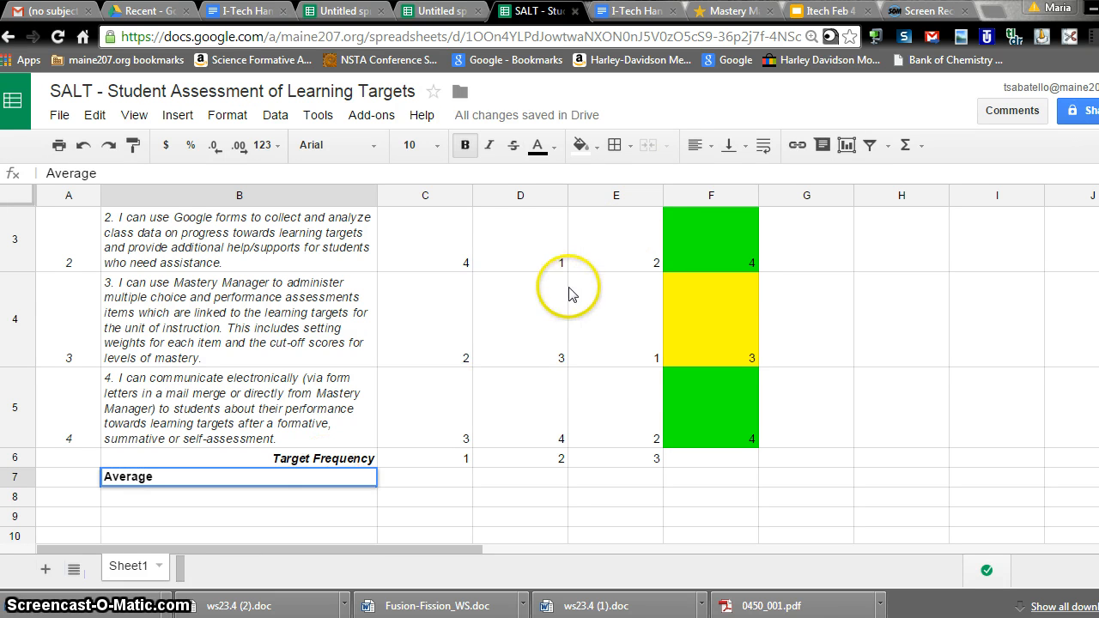
pyautogui.click(709, 145)
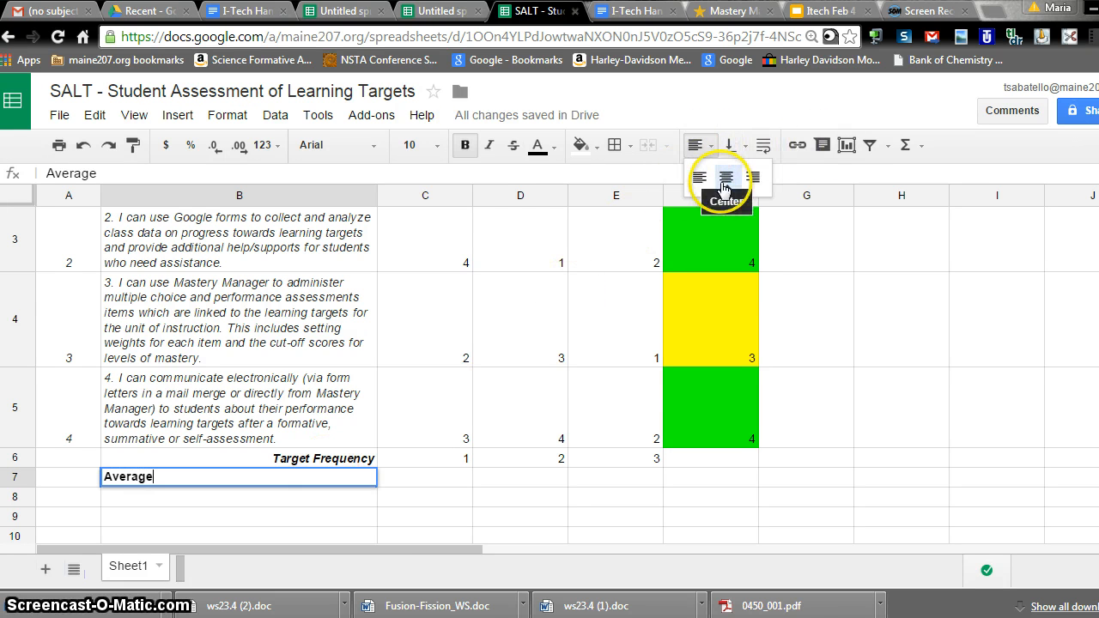
pyautogui.click(752, 177)
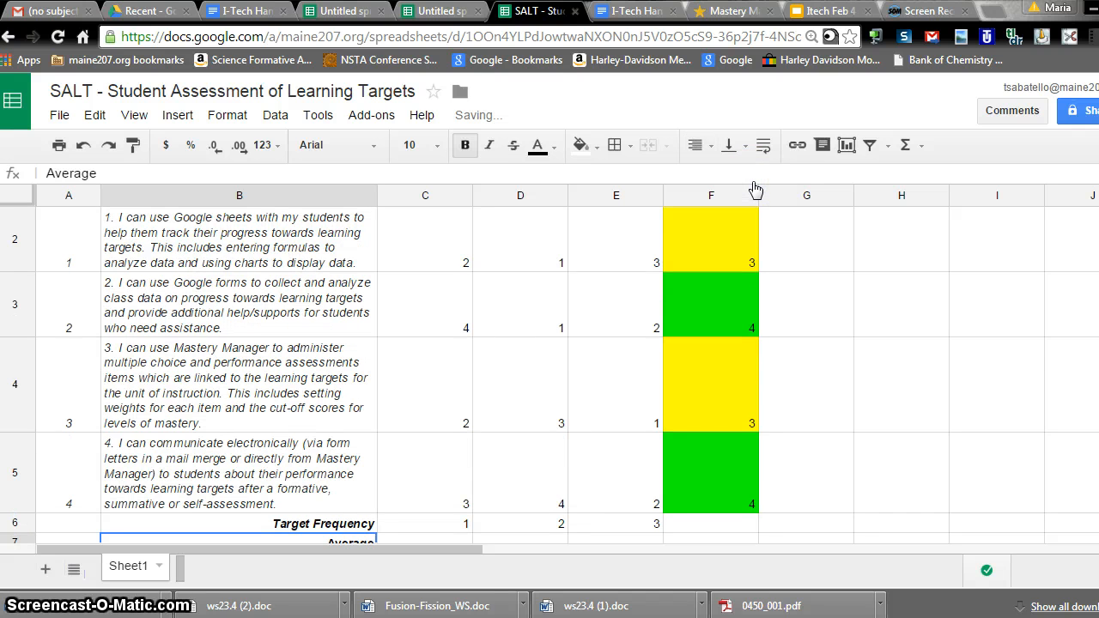
pyautogui.hotkey('ctrl', 'i')
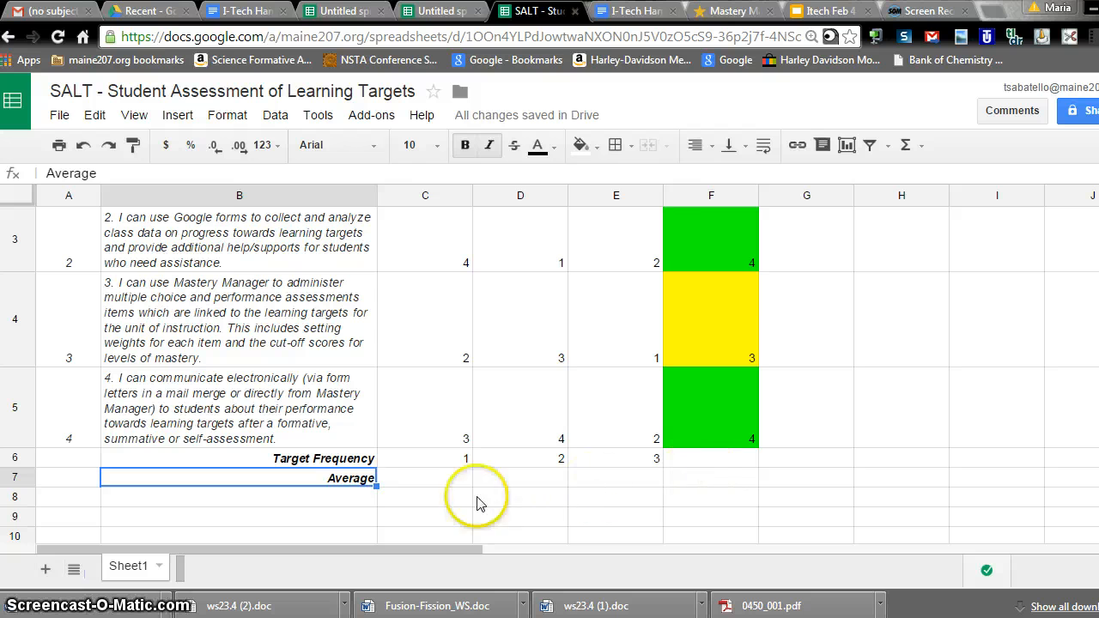
# Insert an AVERAGE formula in C7 covering the target scores in C2:C5
pyautogui.click(423, 482)
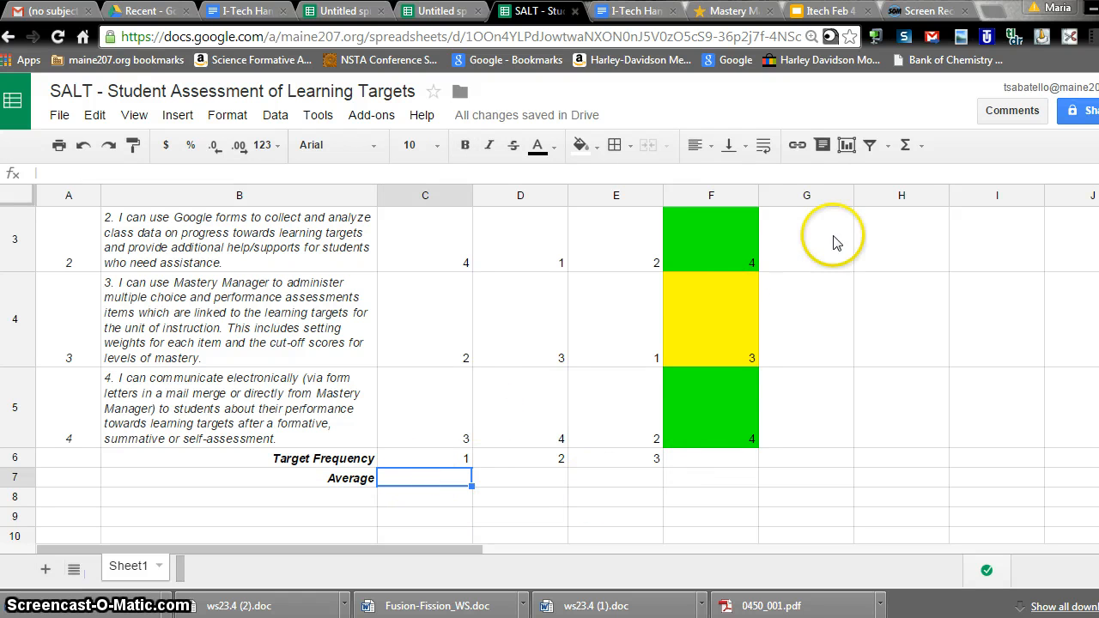
pyautogui.click(921, 153)
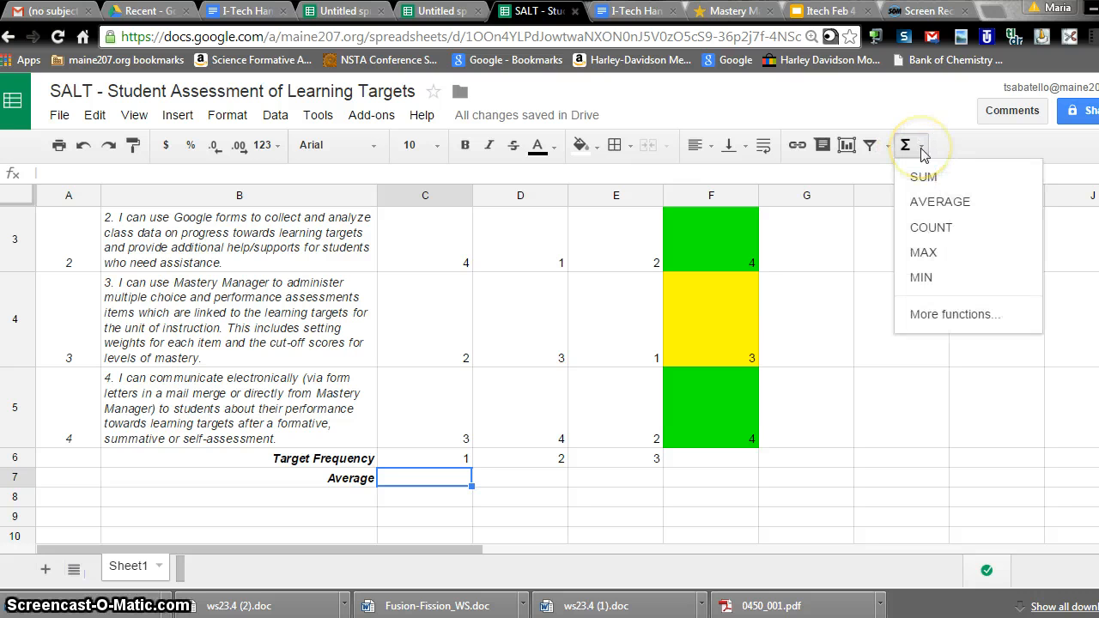
pyautogui.click(932, 202)
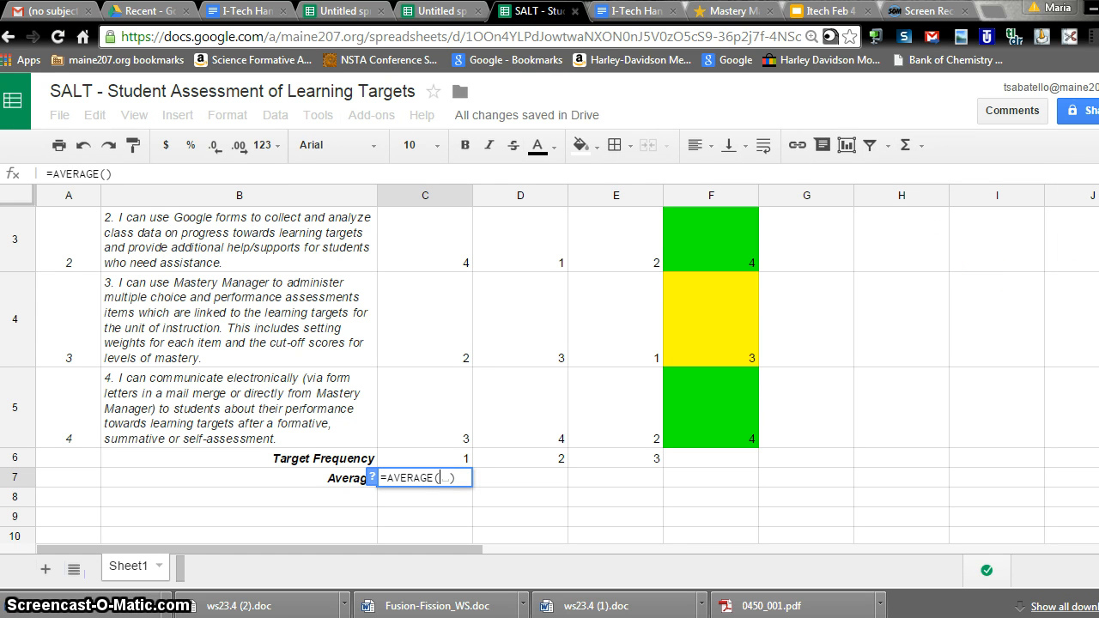
pyautogui.scroll(2, 824, 344)
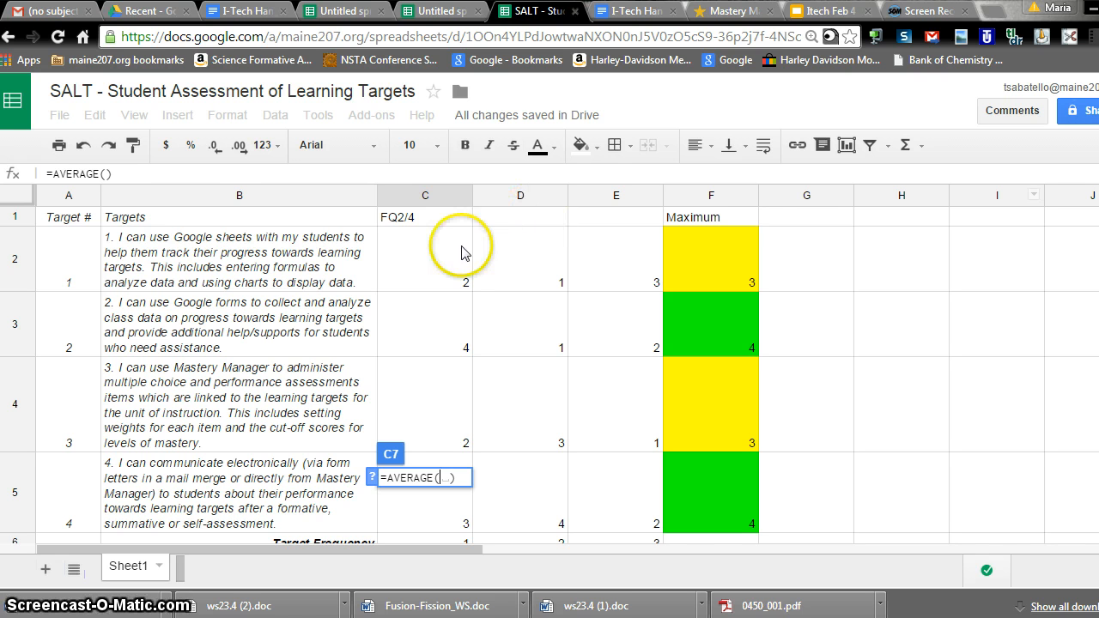
pyautogui.moveTo(441, 258); pyautogui.dragTo(438, 492)
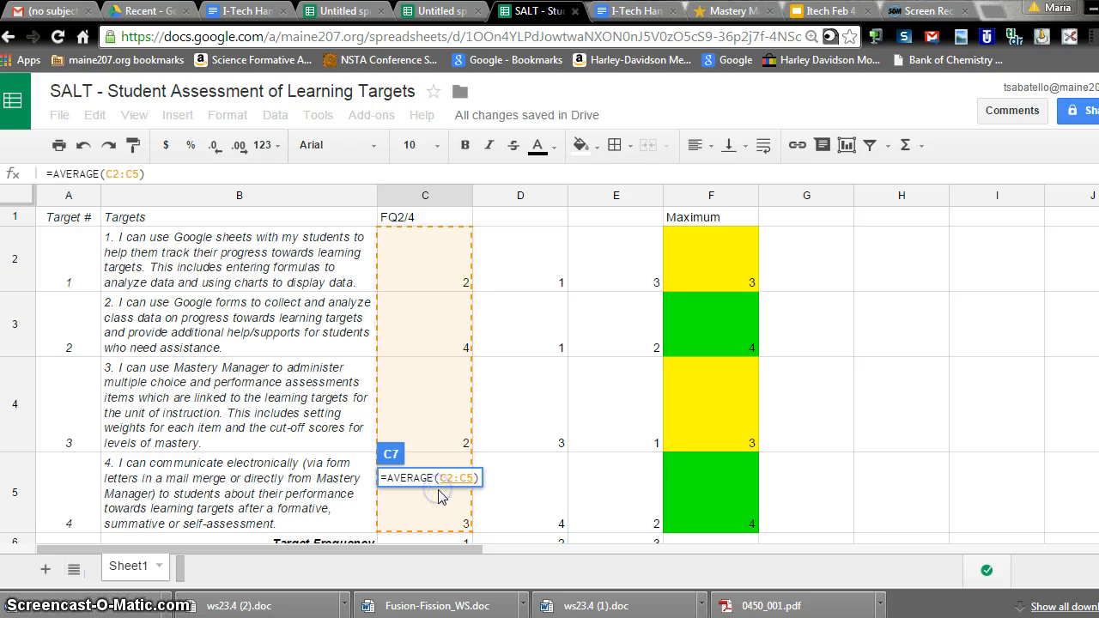
pyautogui.press('Return')
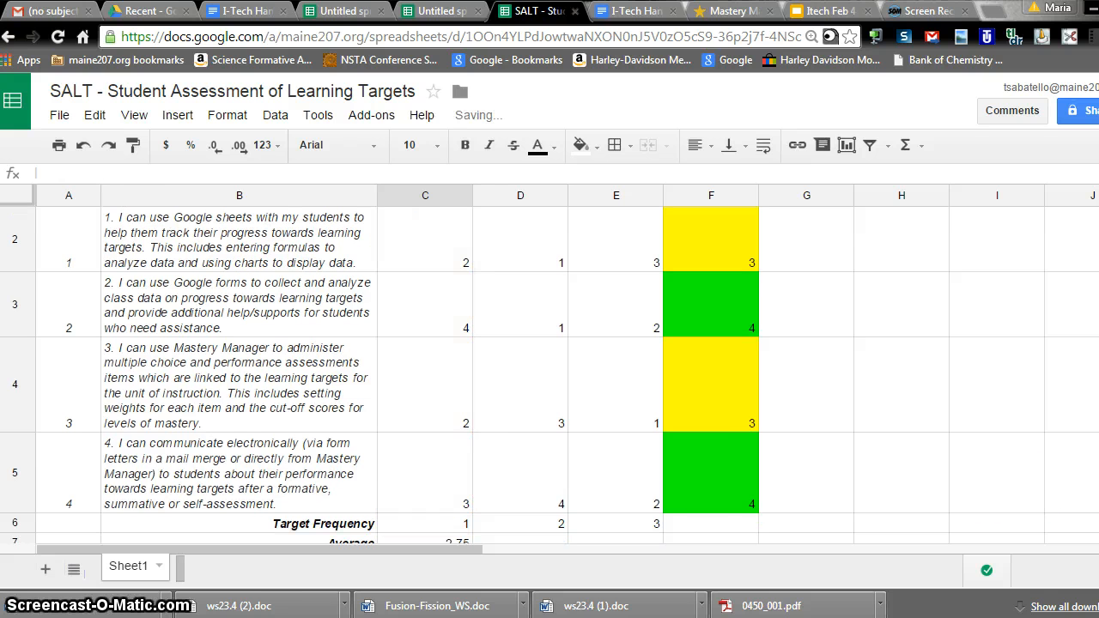
# Copy the average formula from C7 across to D7 and E7
pyautogui.scroll(1, 550, 375)
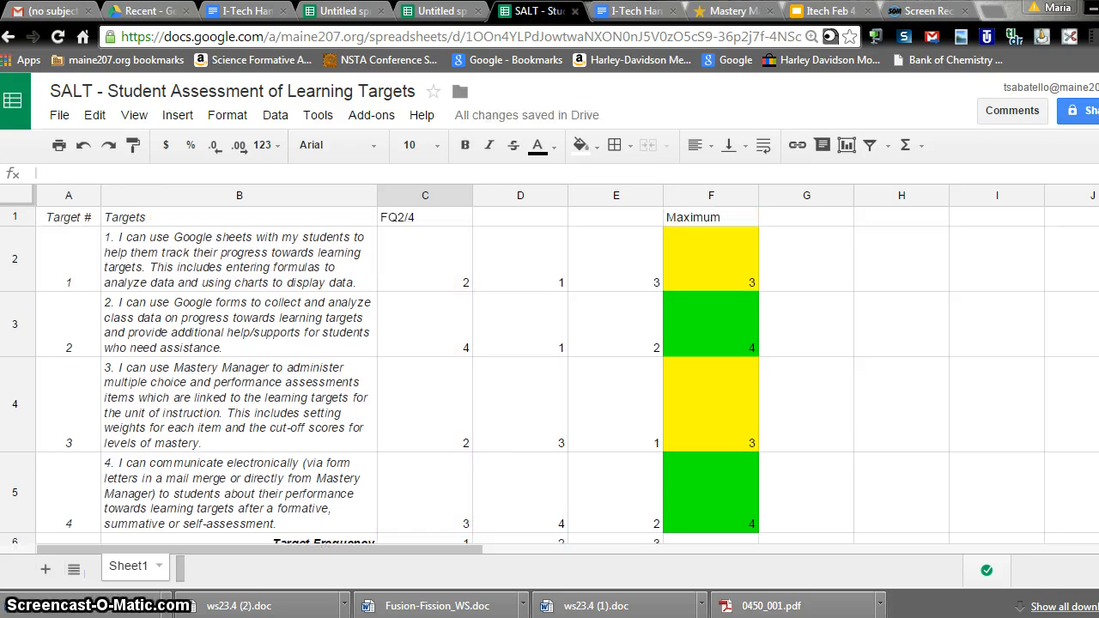
pyautogui.scroll(-3, 549, 369)
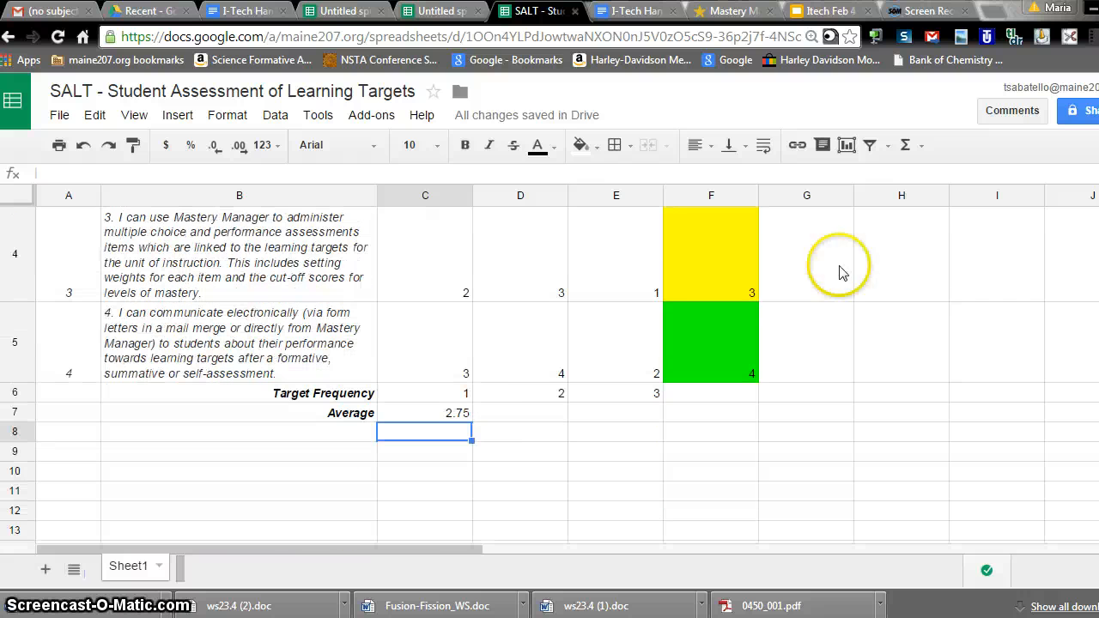
pyautogui.click(460, 413)
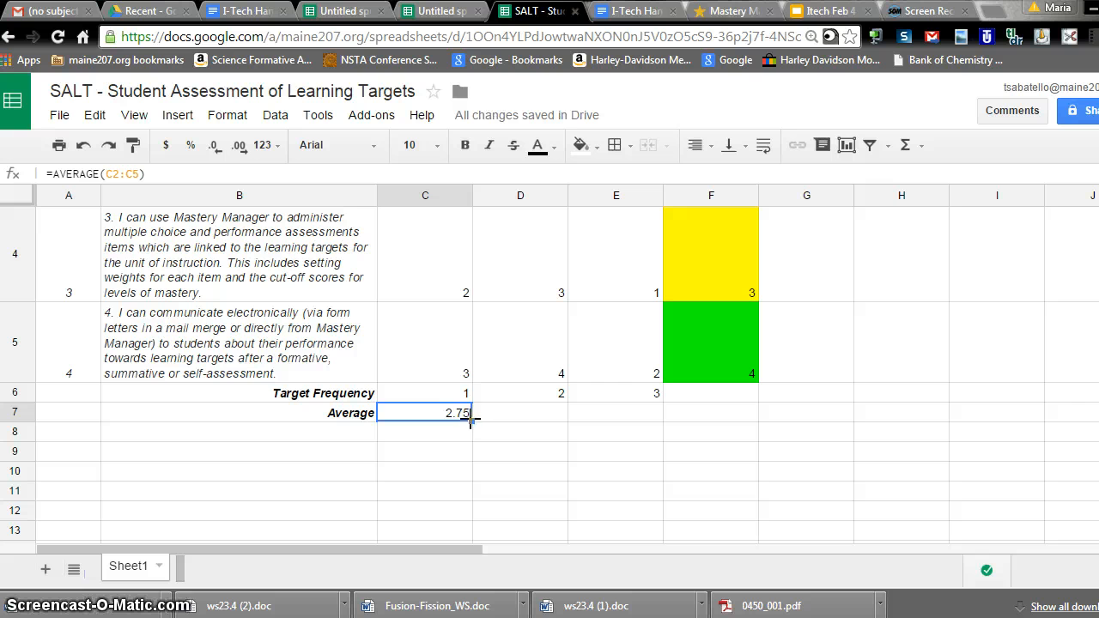
pyautogui.moveTo(470, 418); pyautogui.dragTo(596, 417)
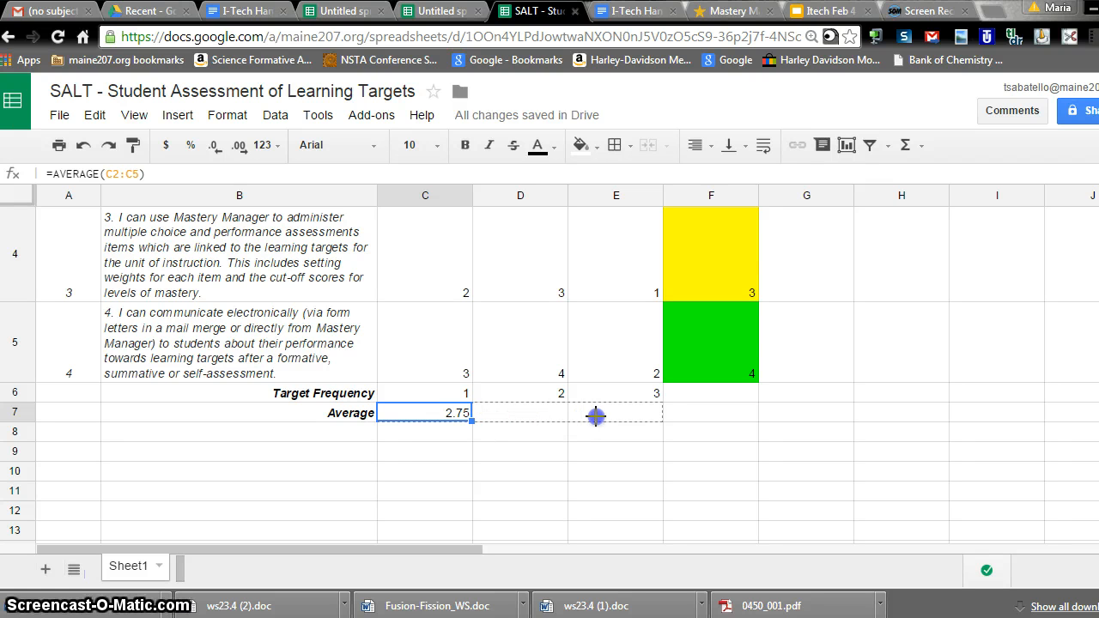
pyautogui.moveTo(596, 417); pyautogui.dragTo(659, 413)
pyautogui.scroll(2, 659, 413)
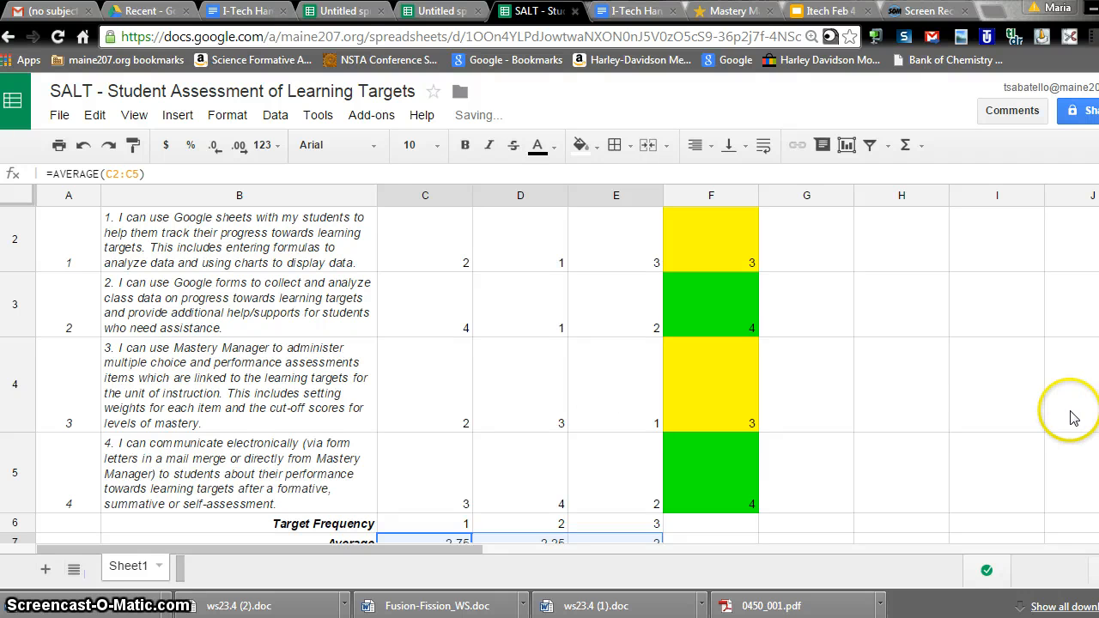
pyautogui.press('Down')
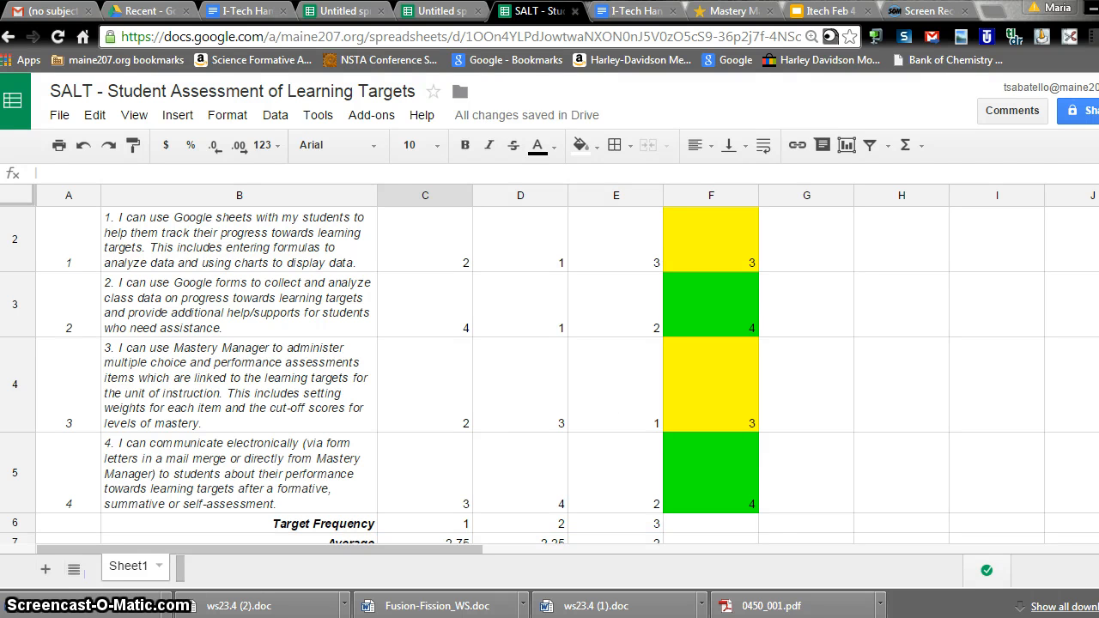
# Start a new chart from the Target Frequency and Average rows, range B6:E7
pyautogui.scroll(1, 550, 369)
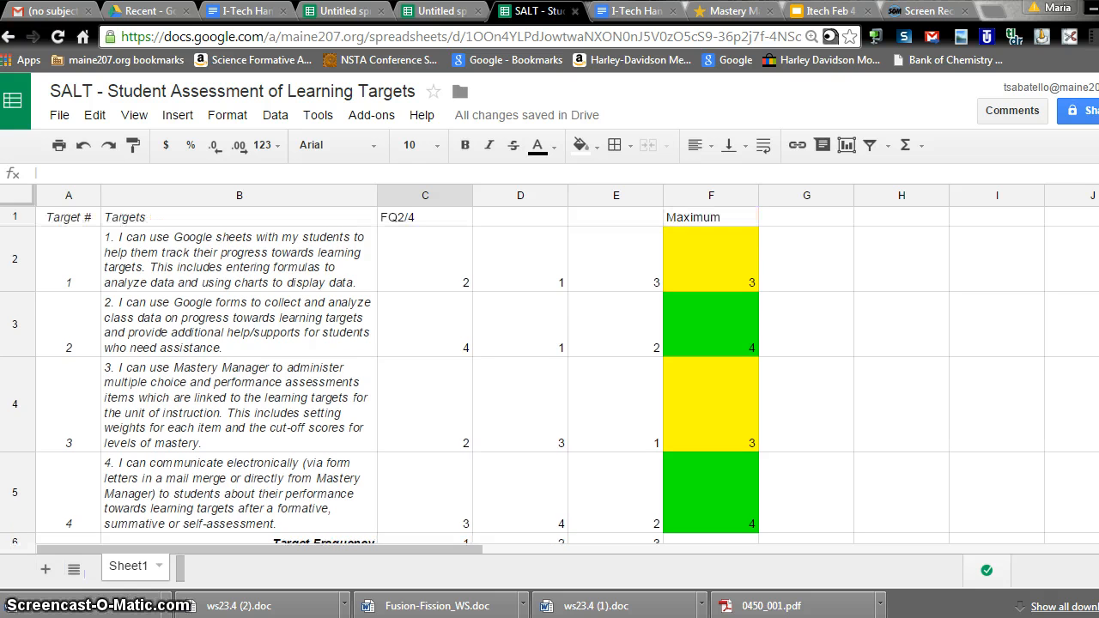
pyautogui.scroll(-1, 549, 369)
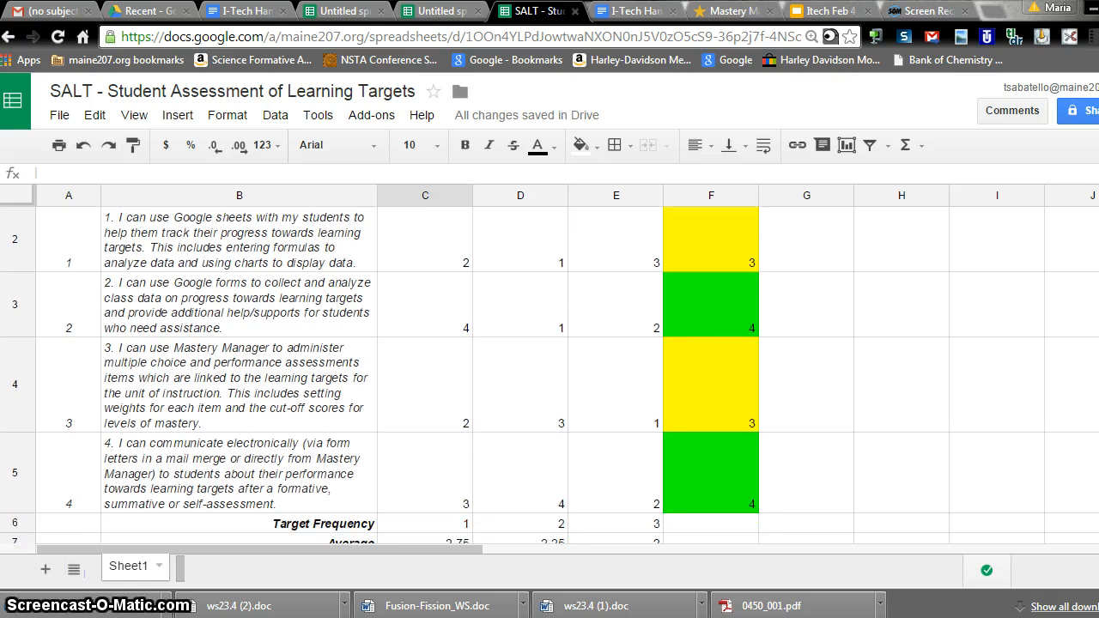
pyautogui.scroll(-3, 550, 369)
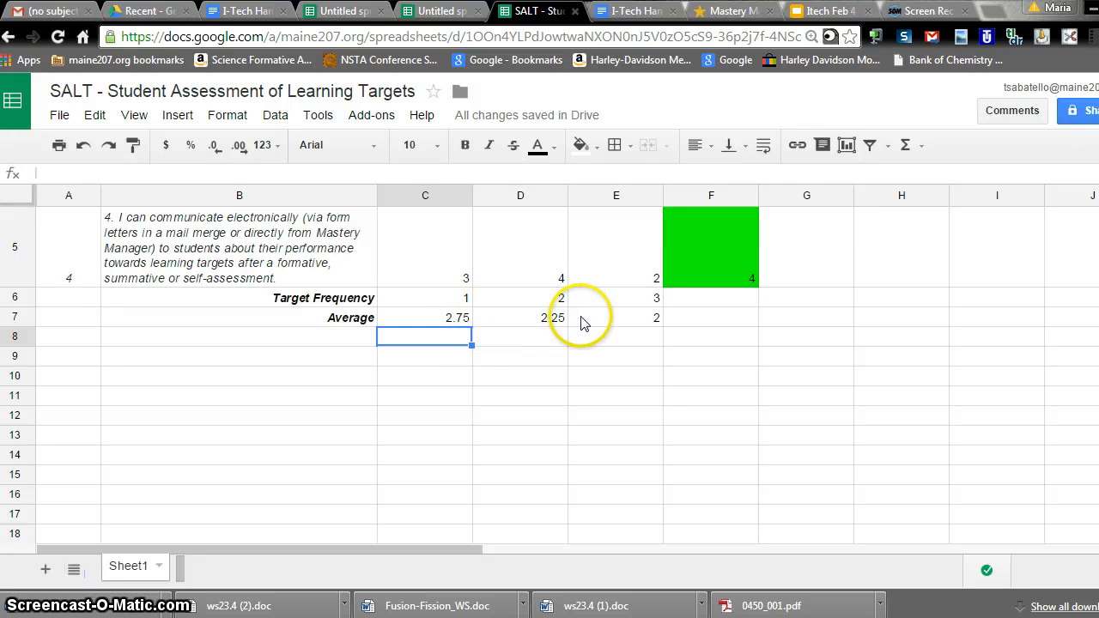
pyautogui.click(328, 300)
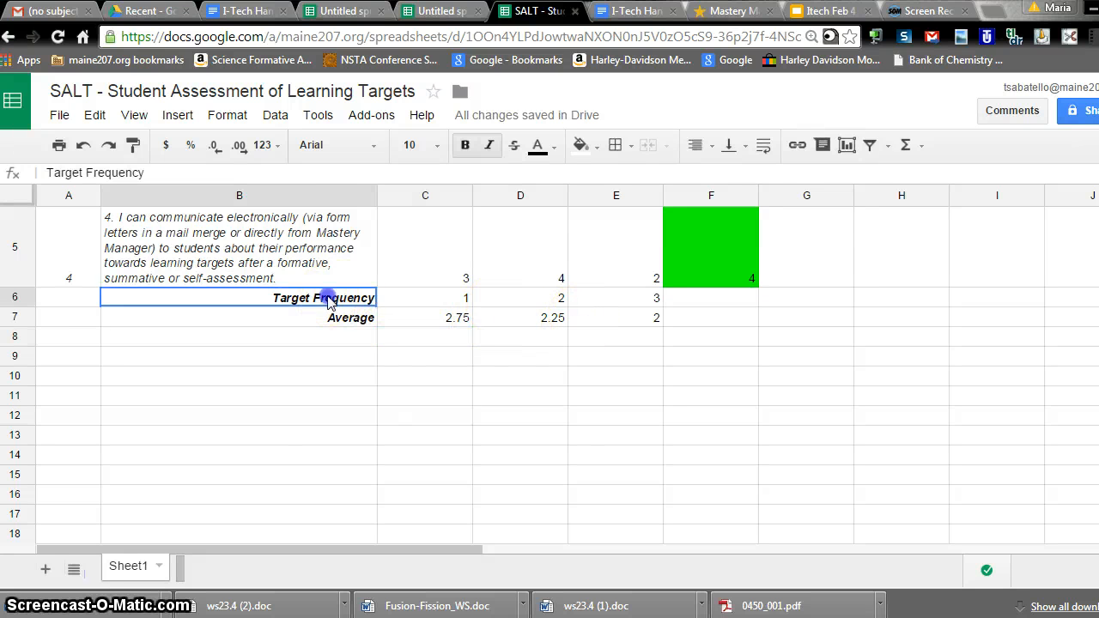
pyautogui.moveTo(329, 299); pyautogui.dragTo(610, 319)
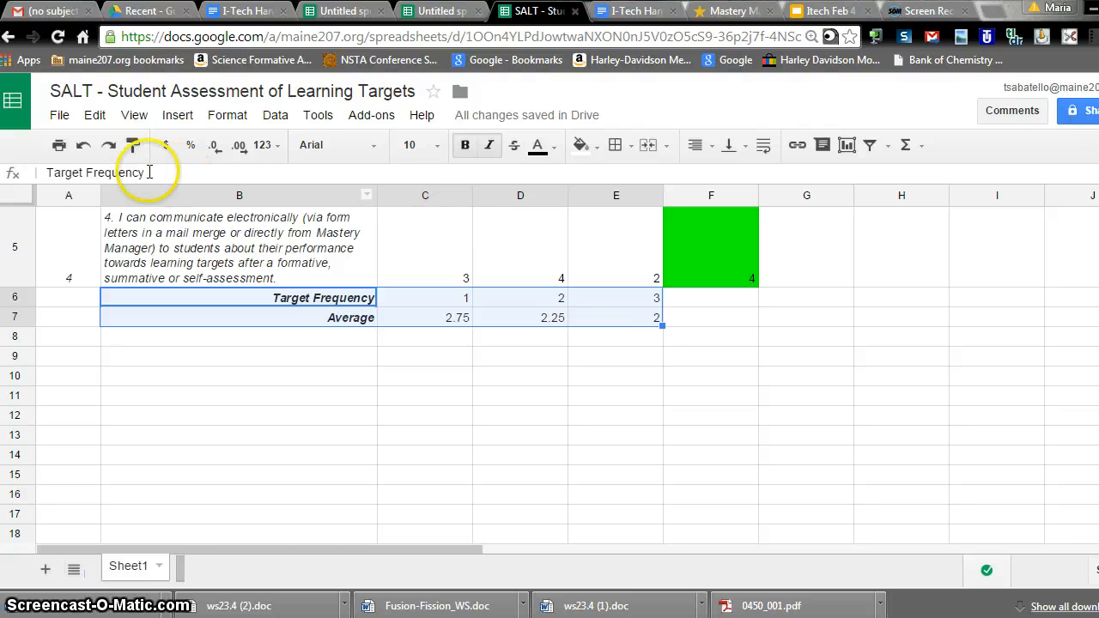
pyautogui.click(182, 114)
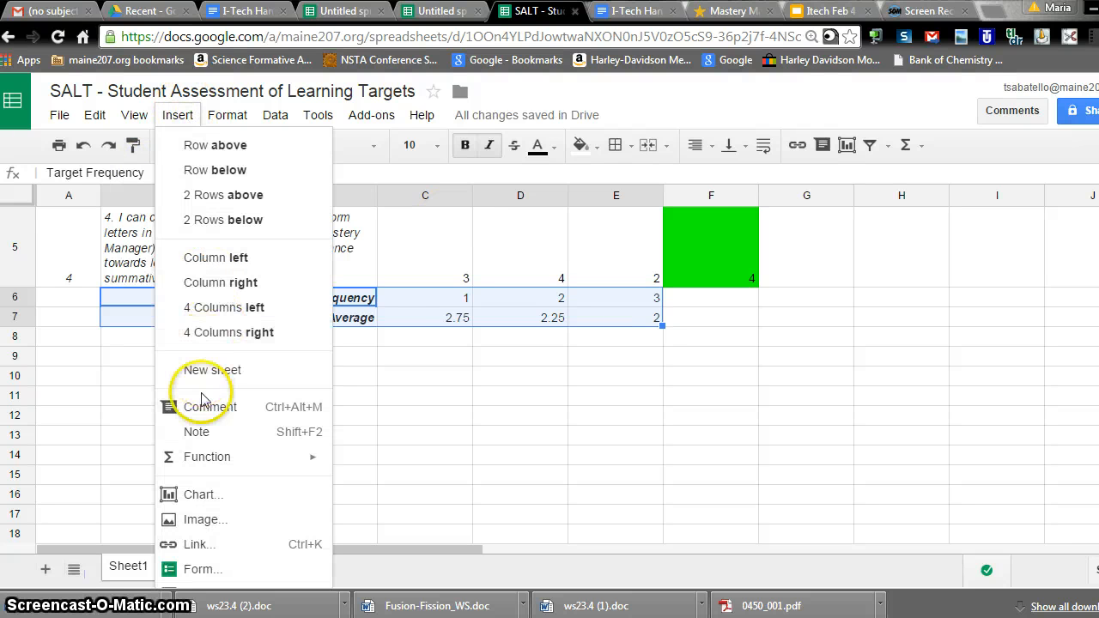
pyautogui.moveTo(200, 467)
pyautogui.click(199, 496)
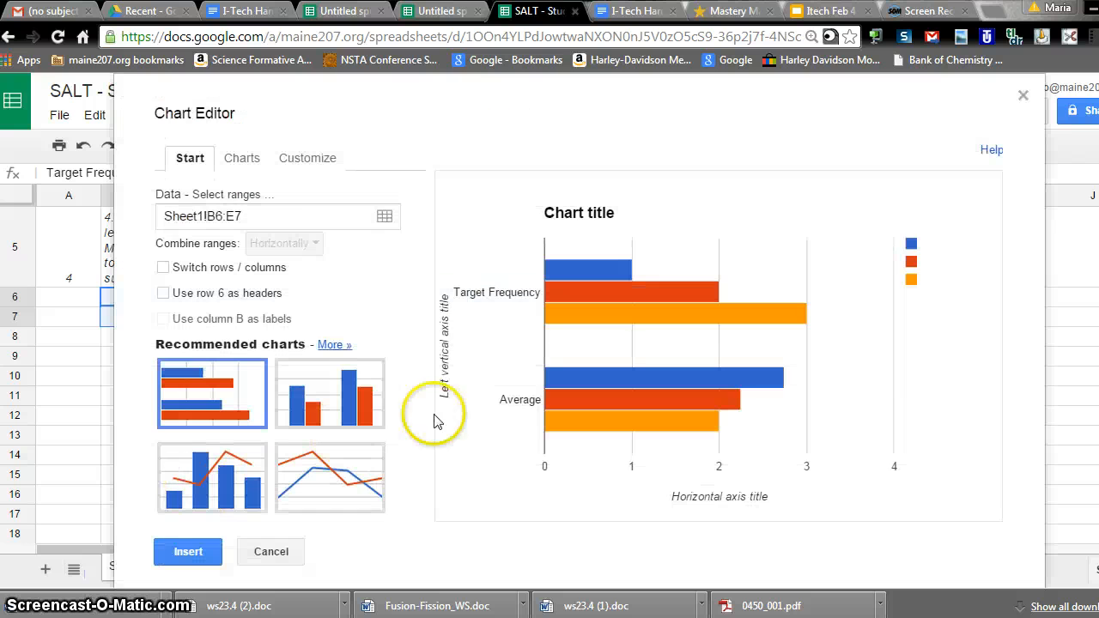
# Switch the chart's rows and columns and use row 6 as labels
pyautogui.click(163, 268)
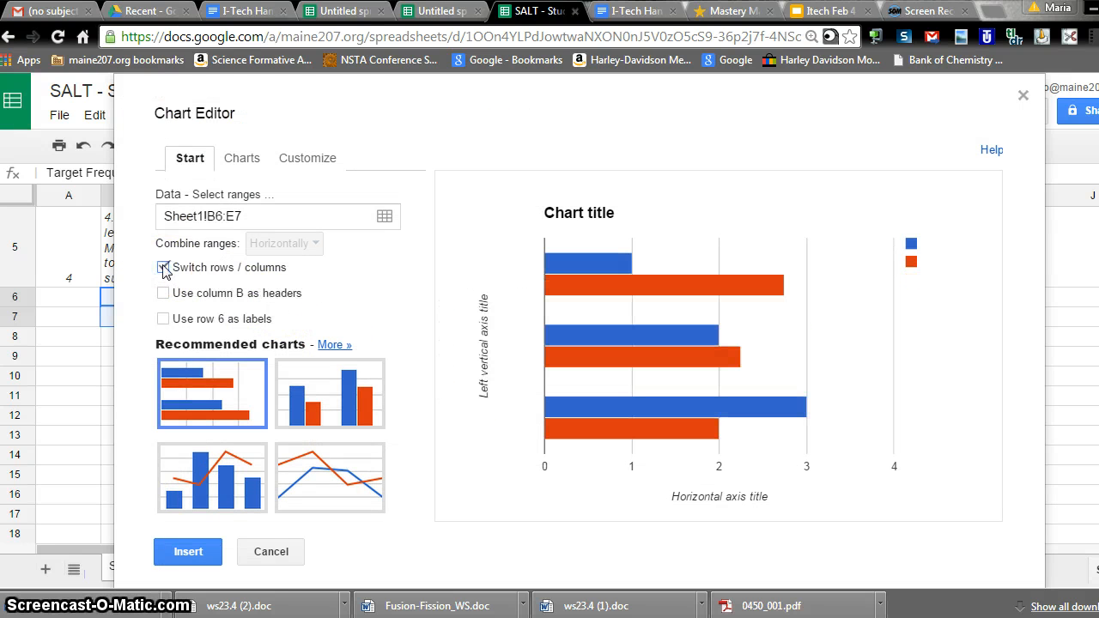
pyautogui.click(163, 319)
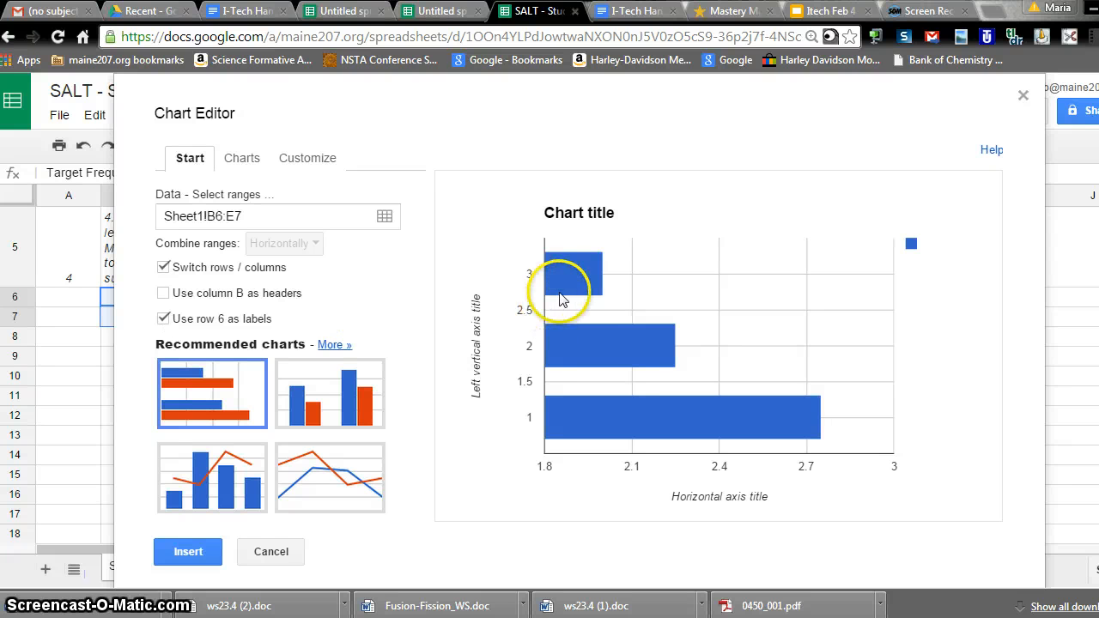
pyautogui.moveTo(575, 298)
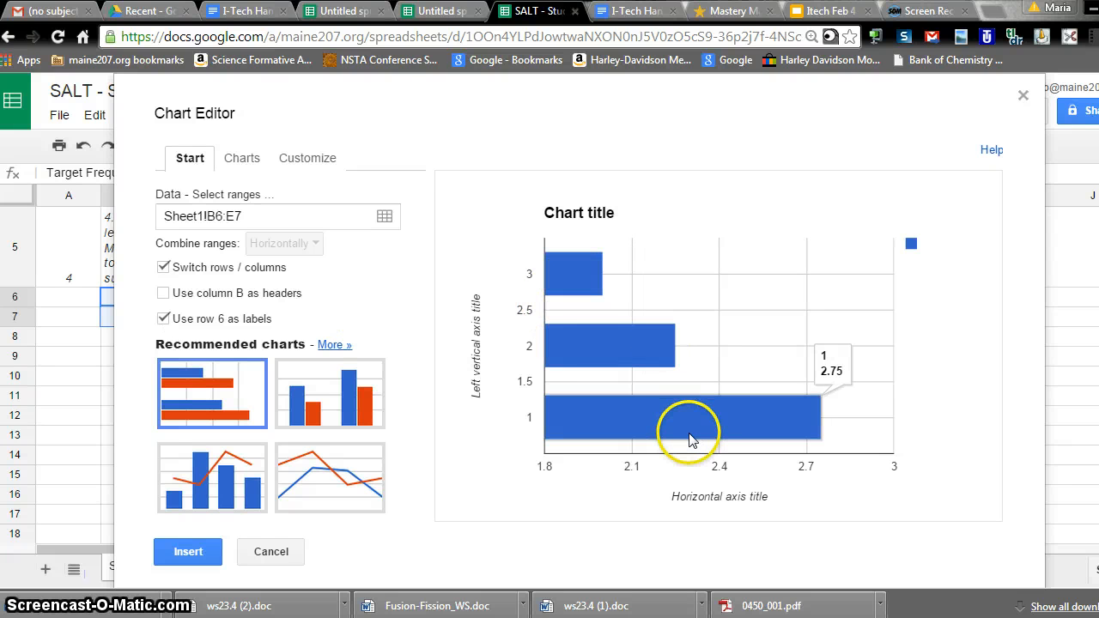
pyautogui.moveTo(635, 348)
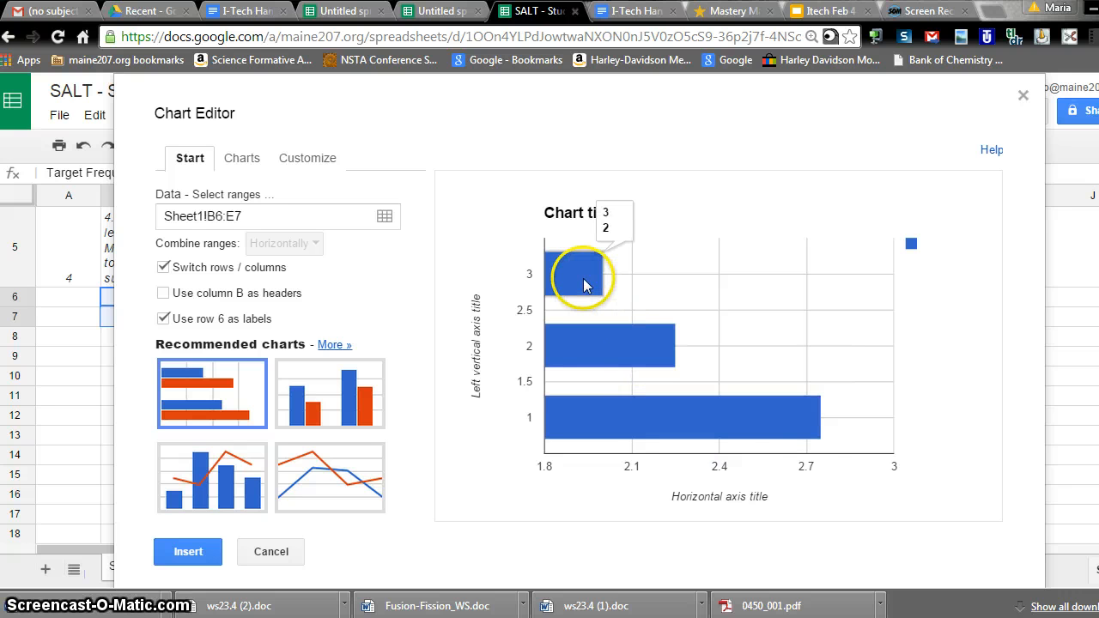
# Change the chart type to the recommended column chart and insert it into the sheet
pyautogui.click(350, 394)
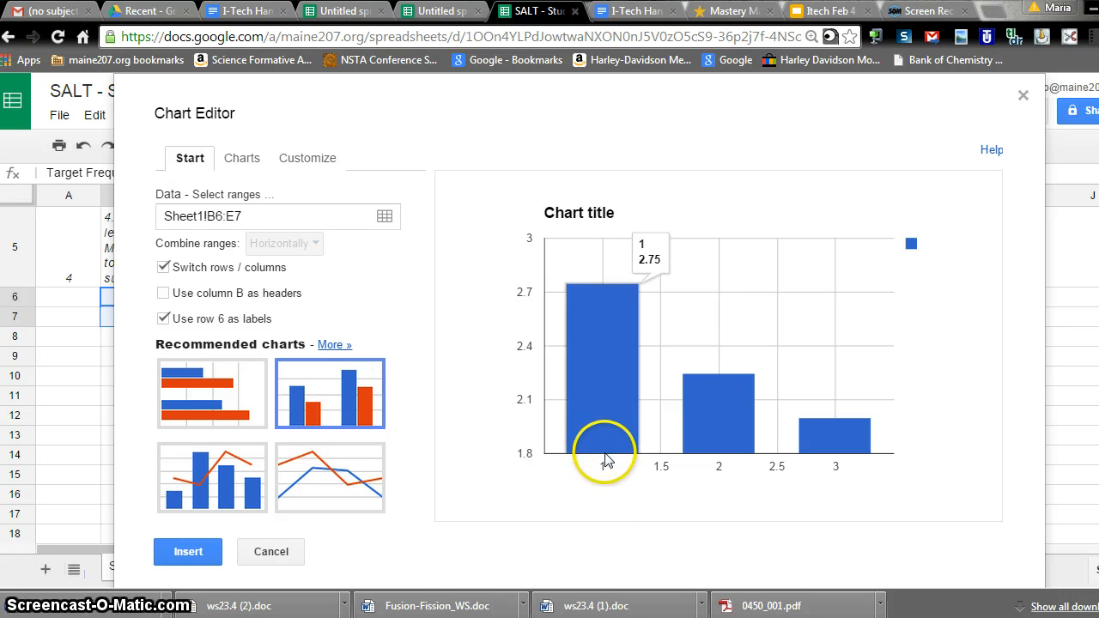
pyautogui.moveTo(712, 449)
pyautogui.moveTo(849, 442)
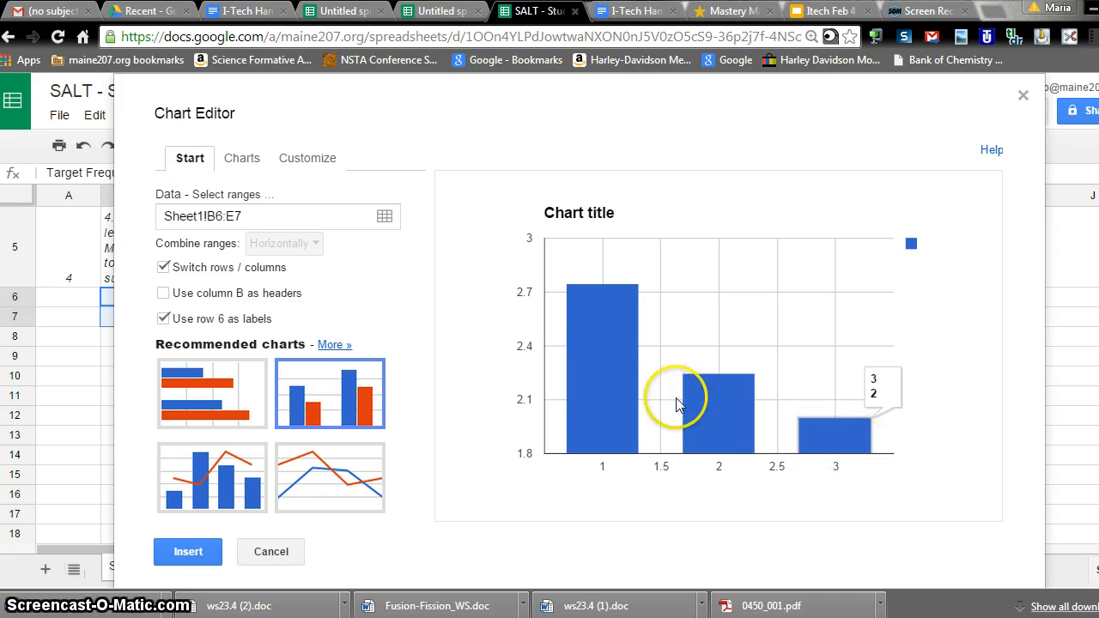
pyautogui.moveTo(601, 393)
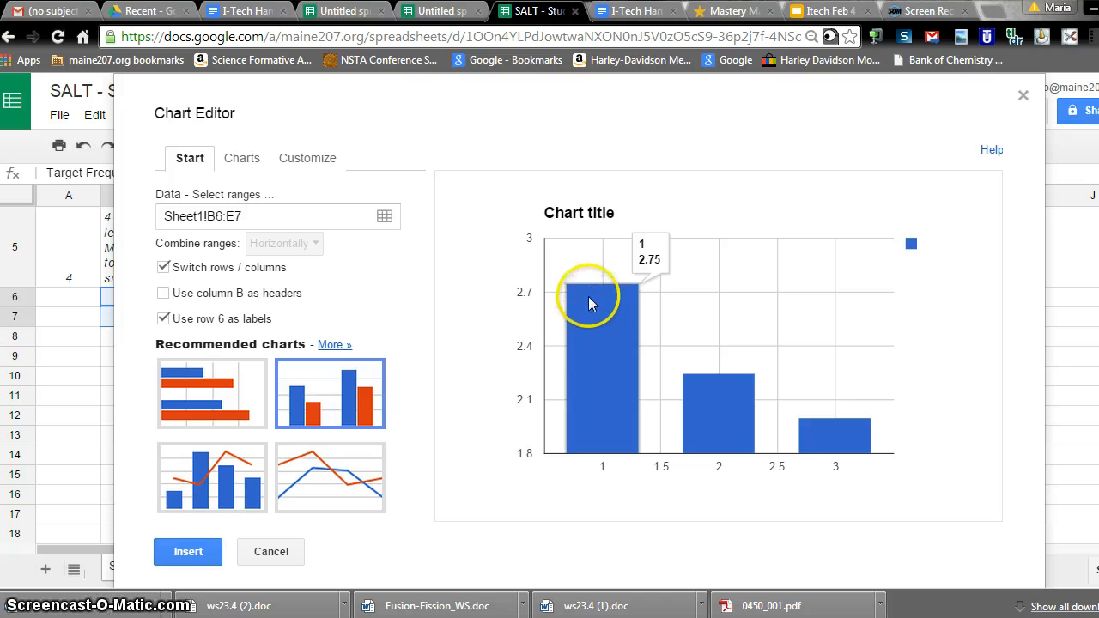
pyautogui.moveTo(733, 412)
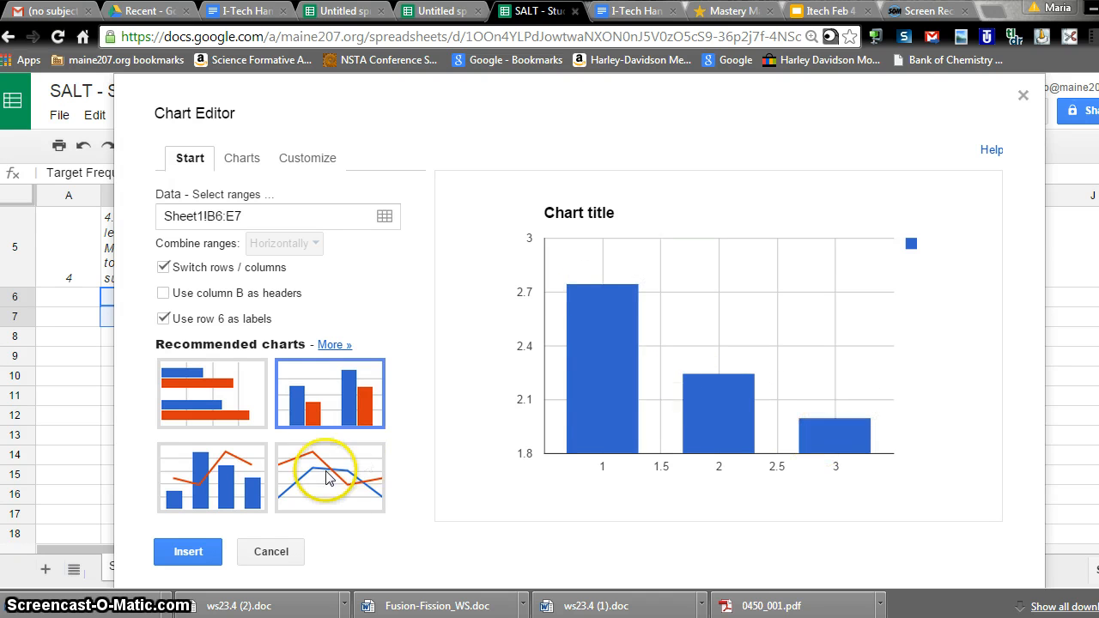
pyautogui.click(184, 549)
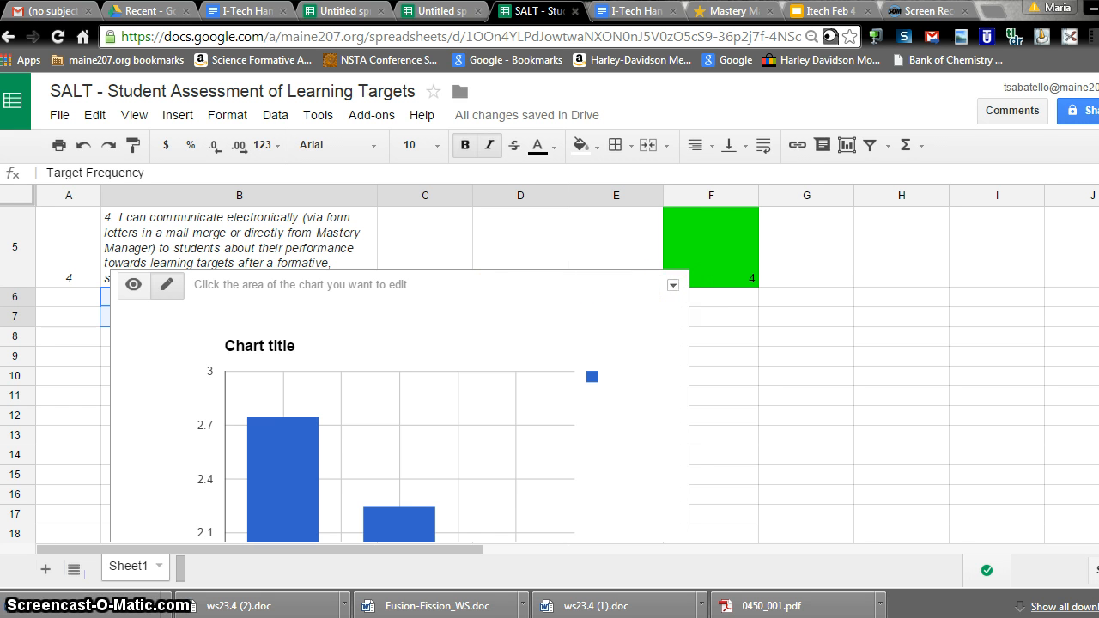
# Move the inserted column chart to its own sheet
pyautogui.scroll(-1, 549, 369)
pyautogui.scroll(2, 549, 375)
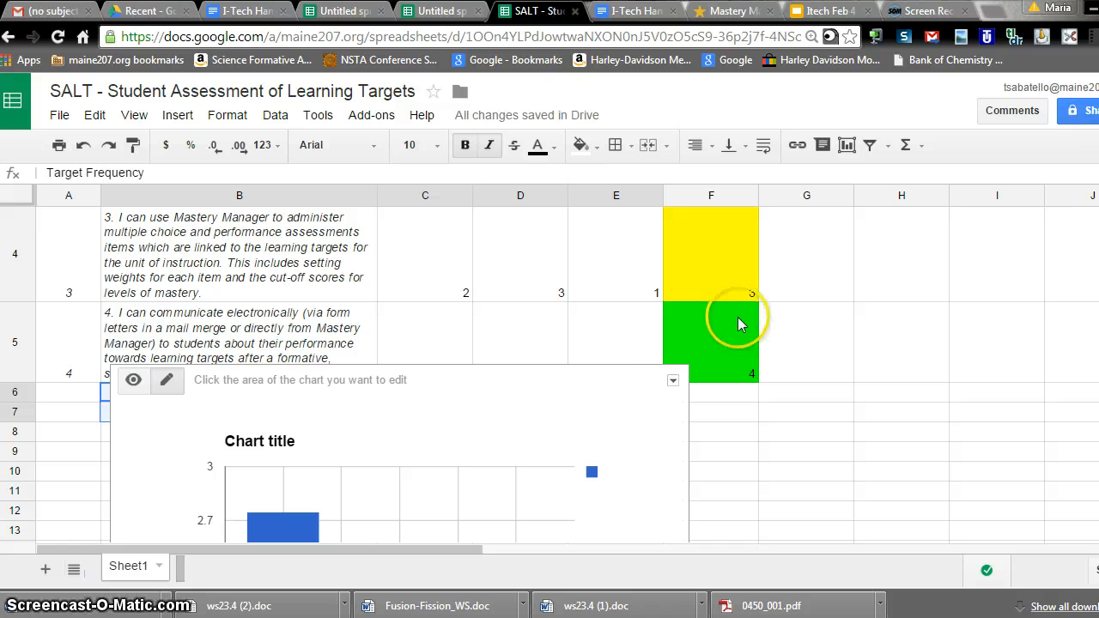
pyautogui.click(672, 382)
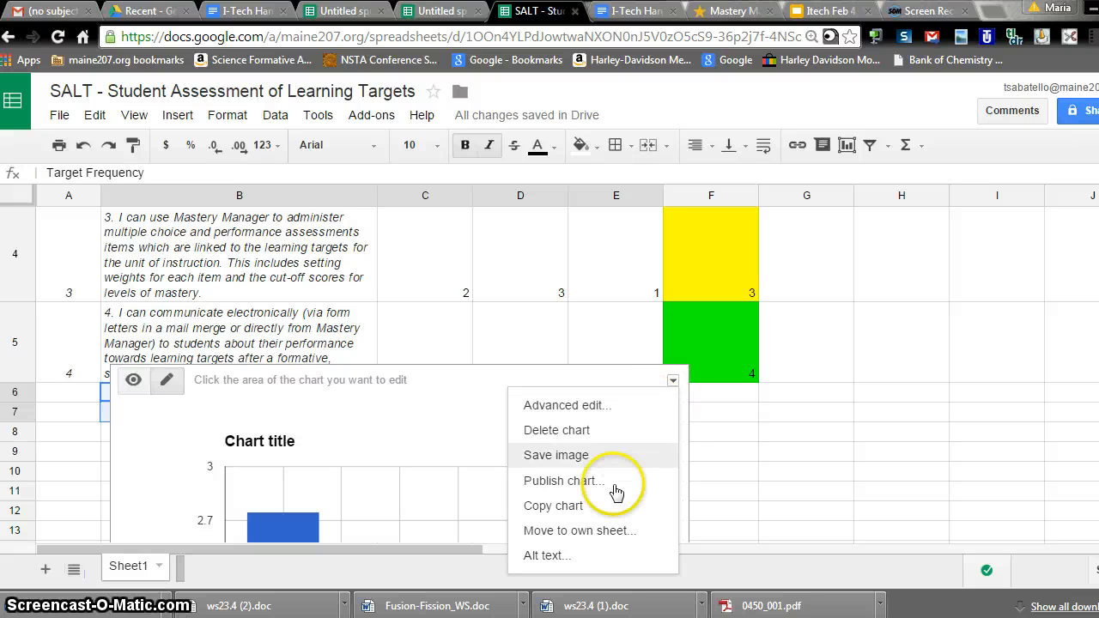
pyautogui.click(606, 530)
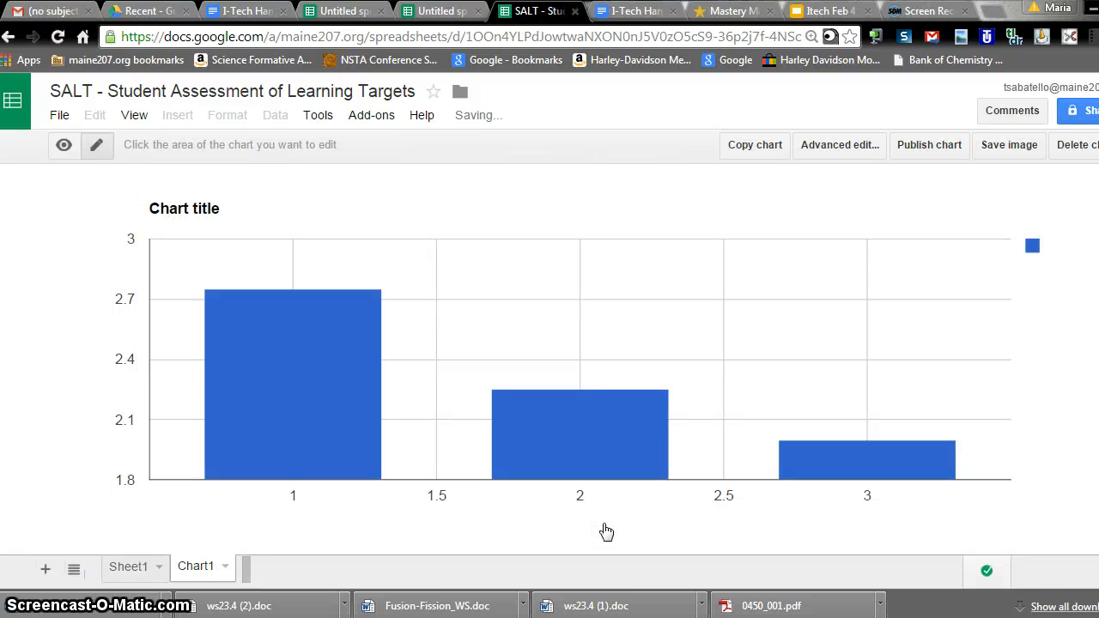
pyautogui.click(133, 570)
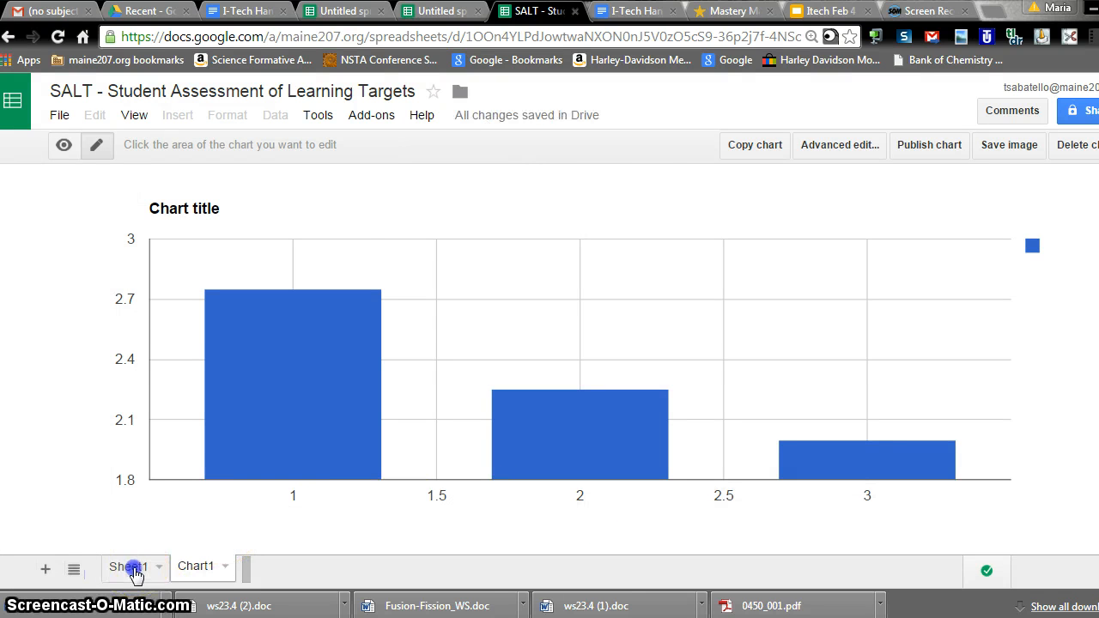
pyautogui.click(182, 568)
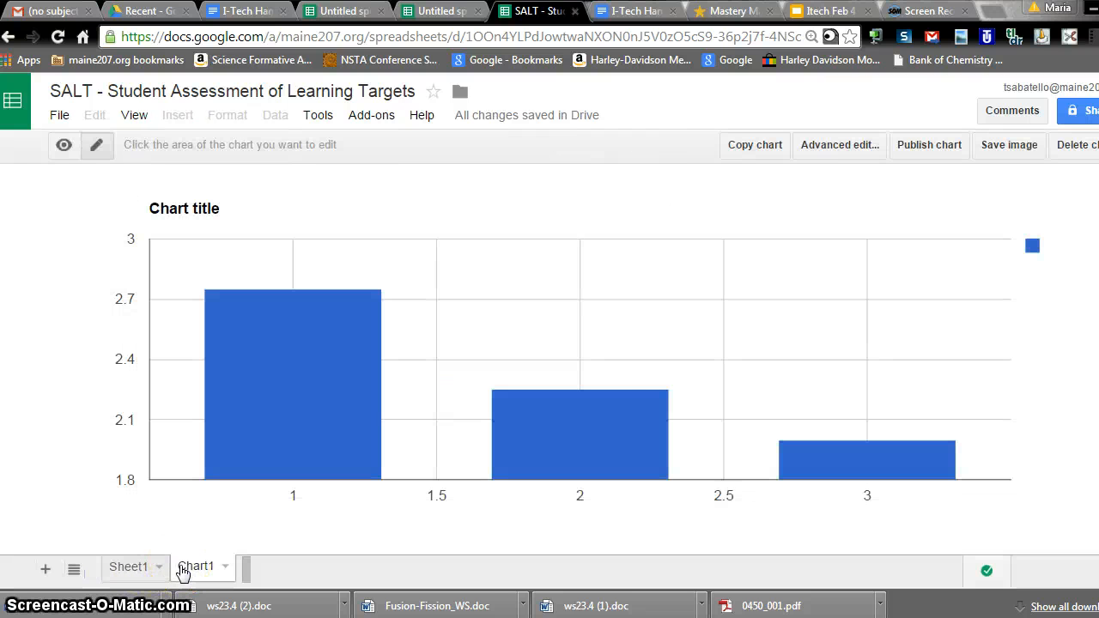
pyautogui.click(795, 265)
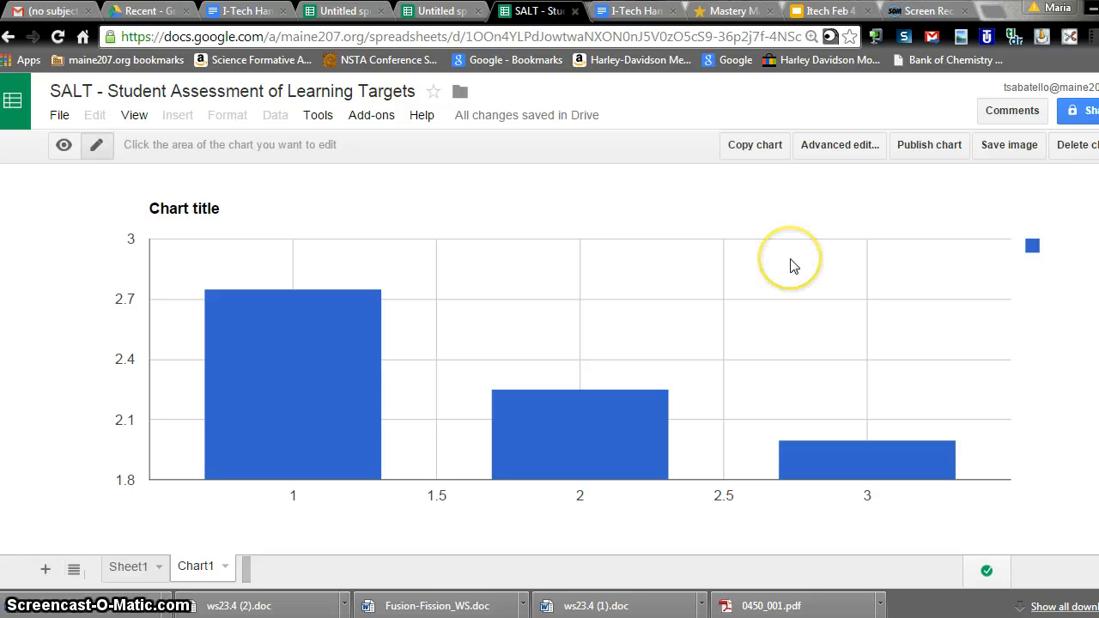
pyautogui.click(797, 231)
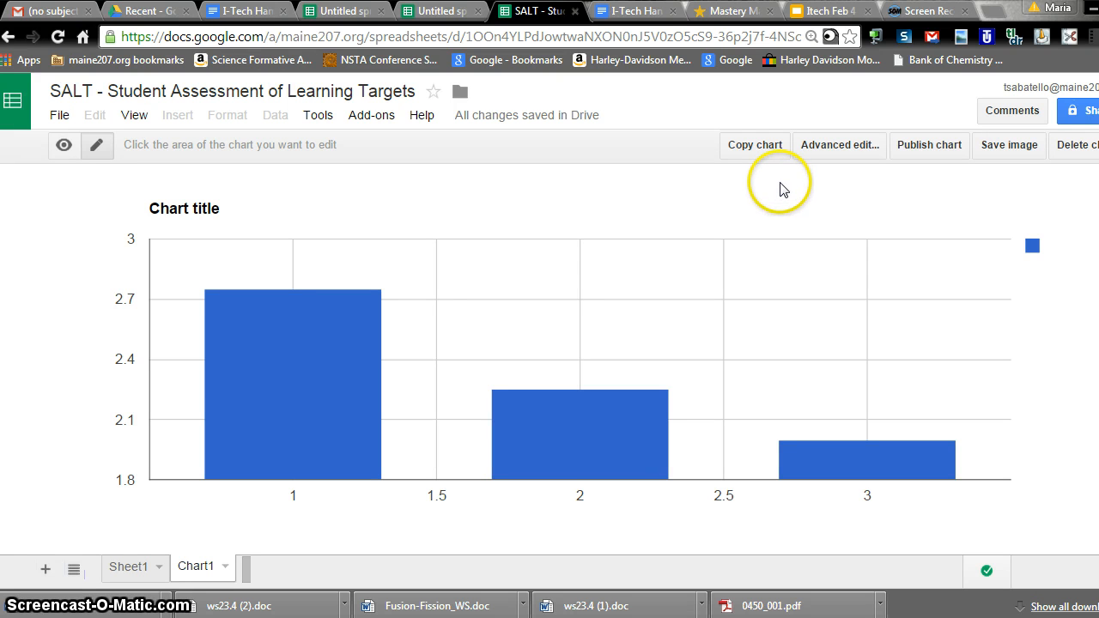
# Set the chart title to "Average Rating vs. Rating Frequency"
pyautogui.click(826, 153)
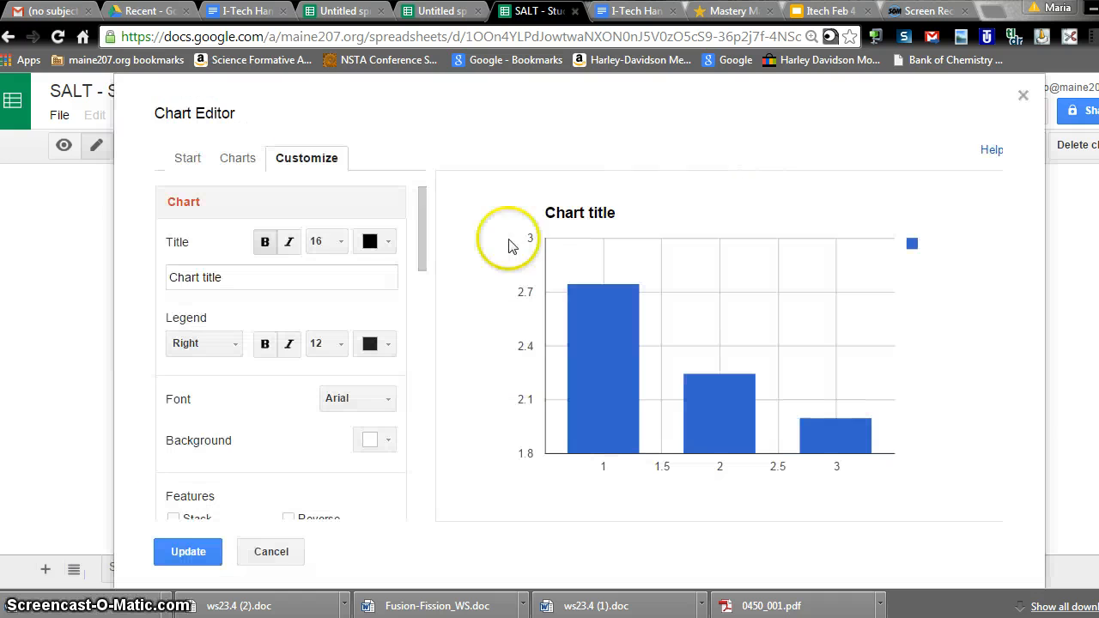
pyautogui.moveTo(275, 268); pyautogui.dragTo(107, 288)
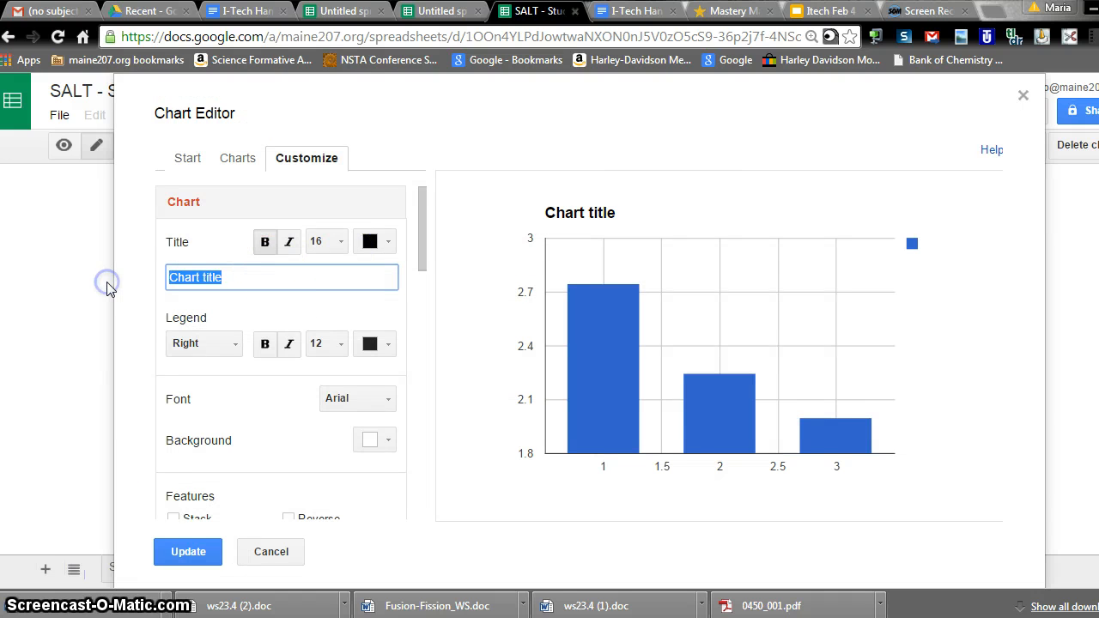
pyautogui.write('Aver')
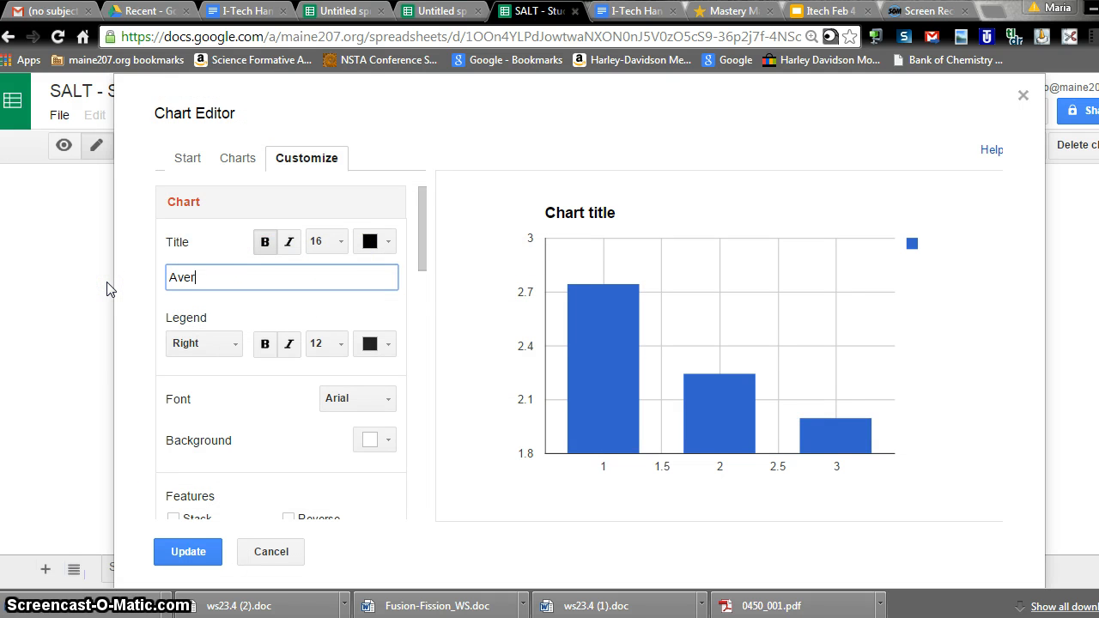
pyautogui.write('age Rating vs. Rating Fr')
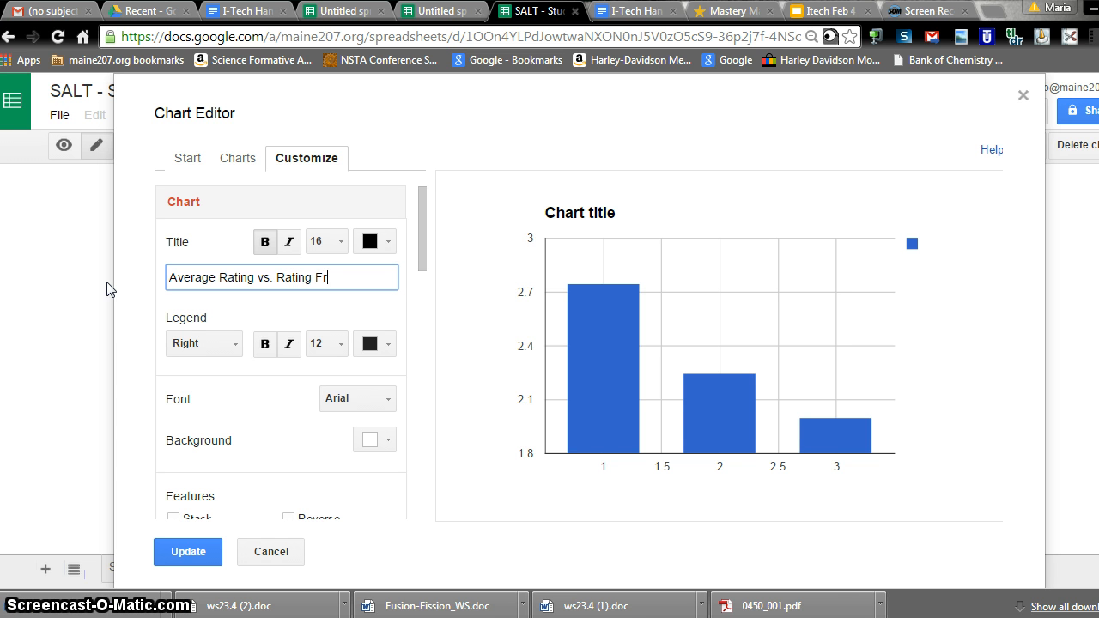
pyautogui.write('uency')
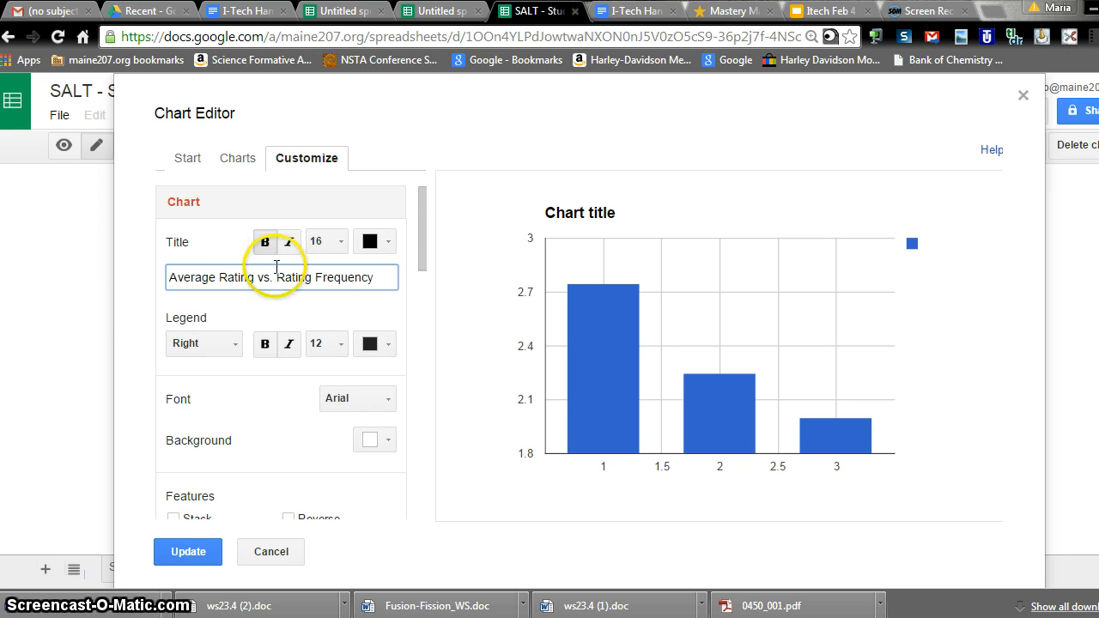
# Title the chart's horizontal axis "Rating Frequency"
pyautogui.moveTo(418, 228); pyautogui.dragTo(428, 316)
pyautogui.click(196, 386)
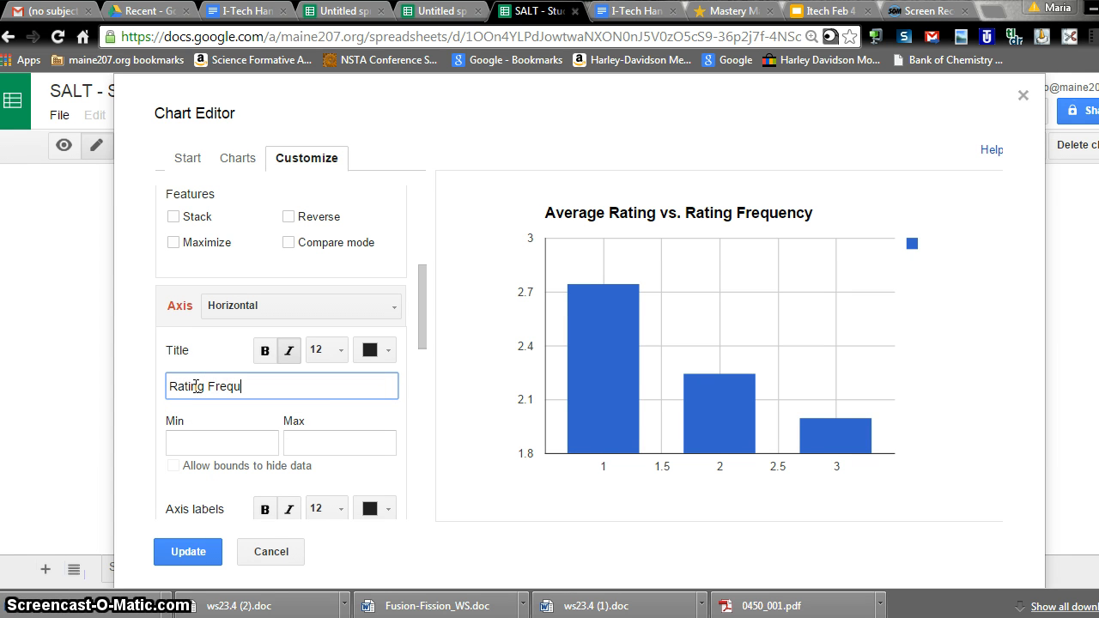
pyautogui.write('Rating Frequency')
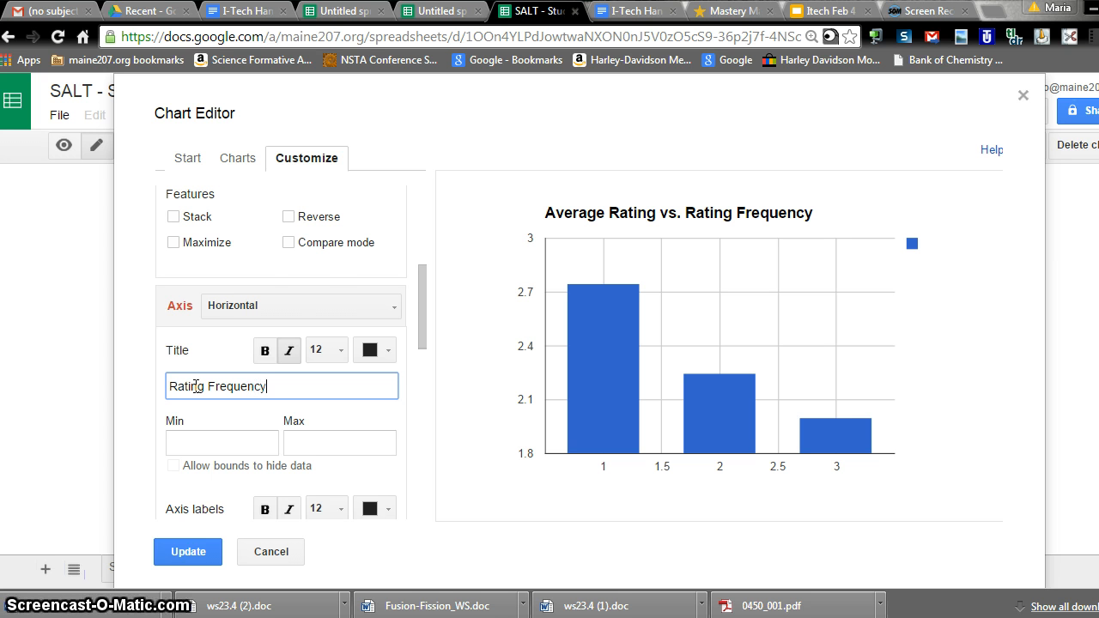
# Title the left vertical axis "Average Rating" and update the chart with the new titles
pyautogui.click(326, 302)
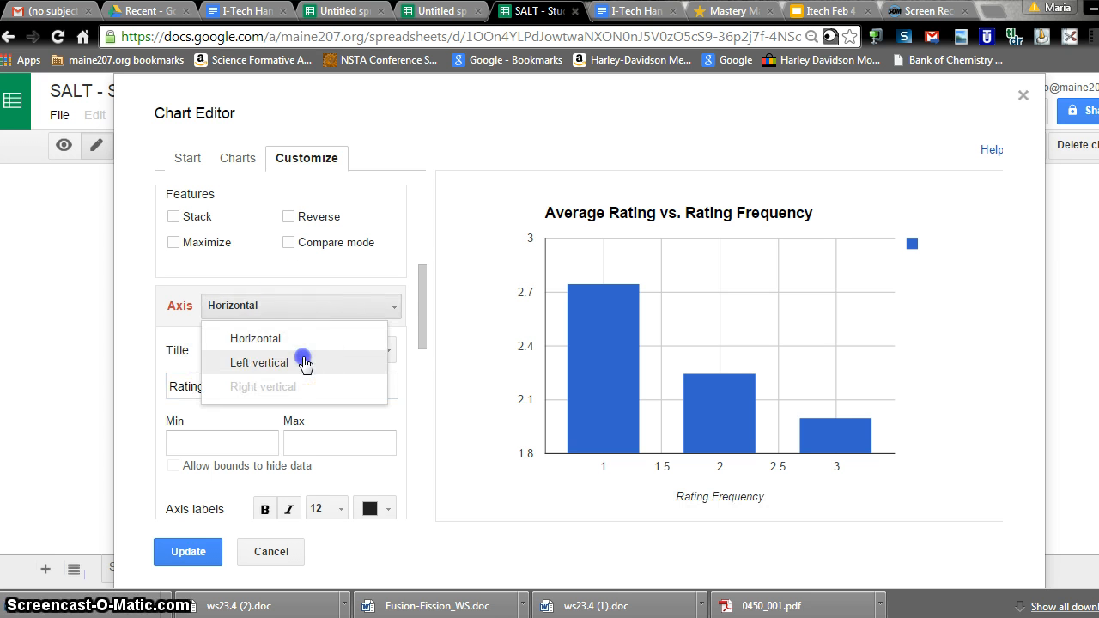
pyautogui.click(305, 362)
pyautogui.click(214, 385)
pyautogui.write('A')
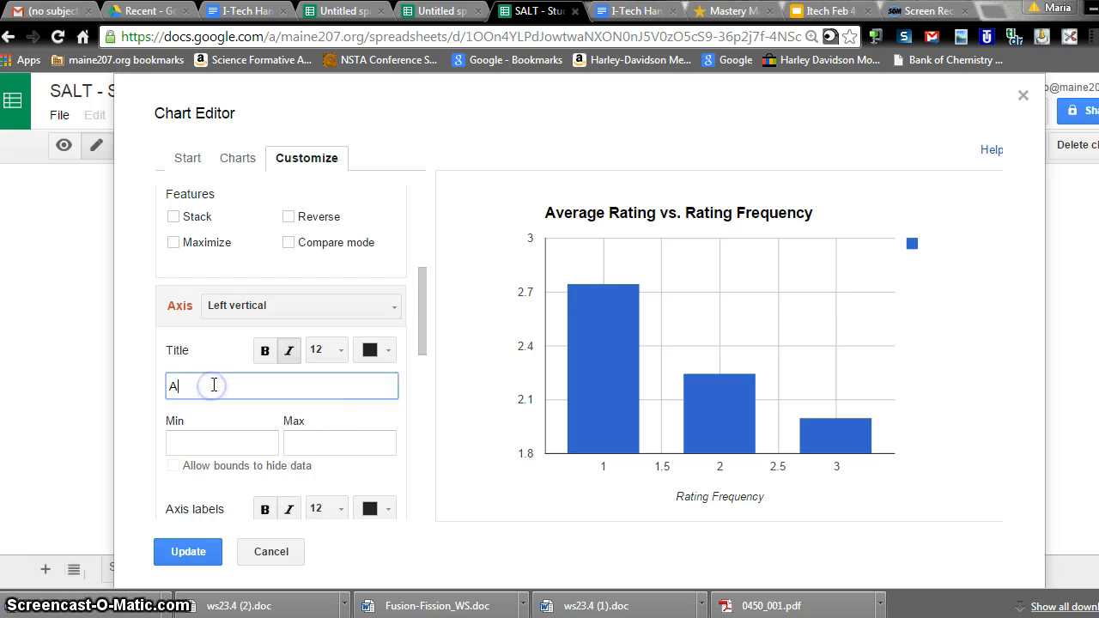
pyautogui.write('verage Rating')
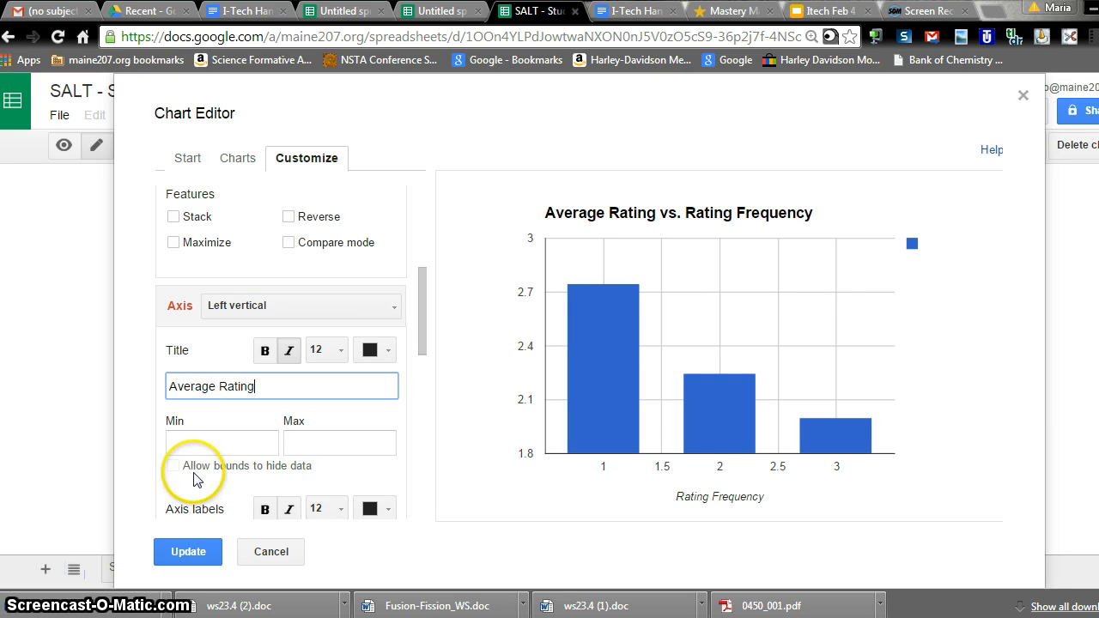
pyautogui.click(182, 552)
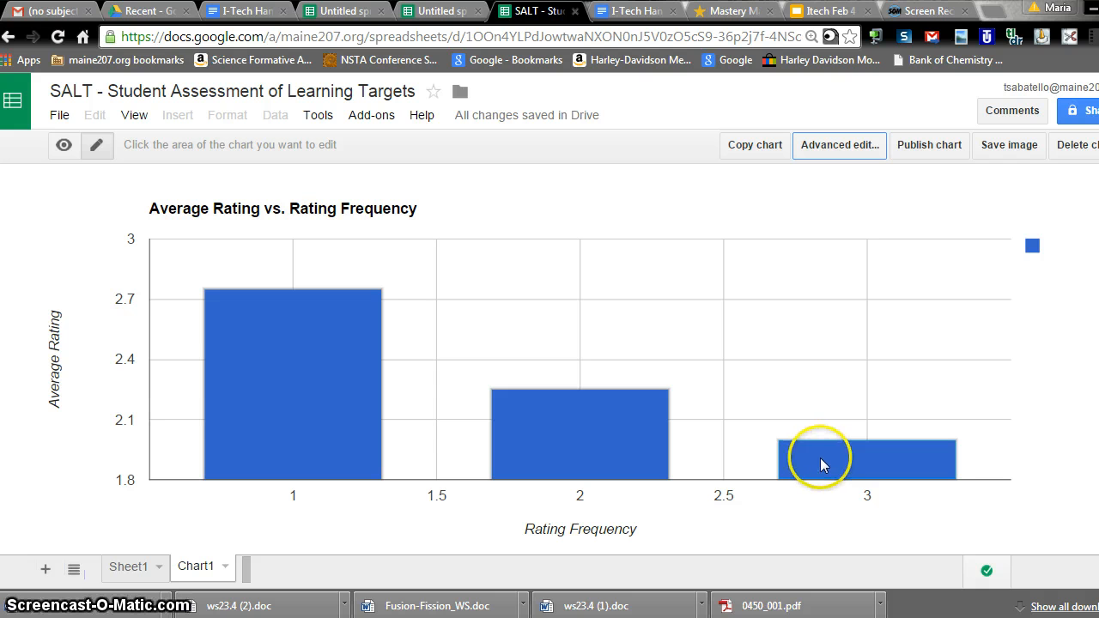
# Compare the chart sheet with the target scores, frequency and average rows on Sheet1
pyautogui.click(116, 569)
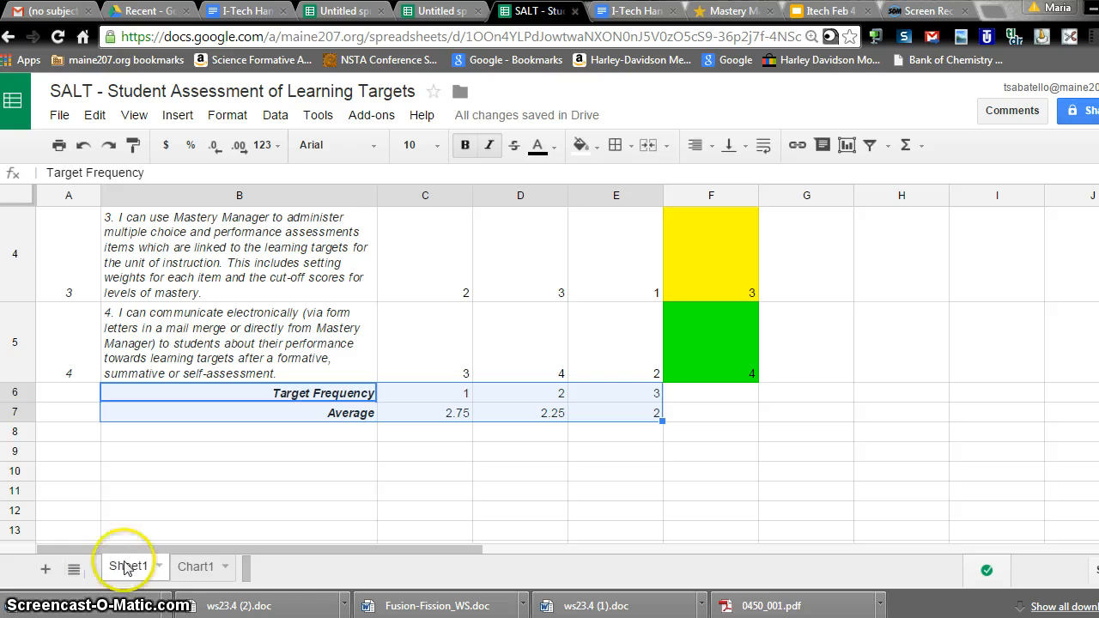
pyautogui.click(190, 568)
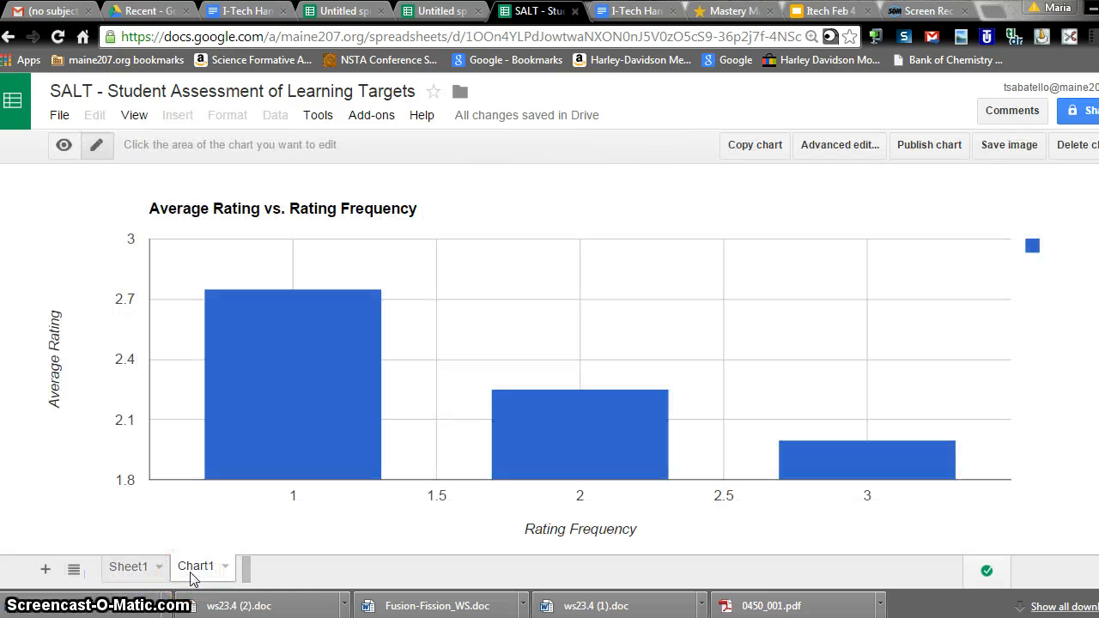
pyautogui.click(123, 566)
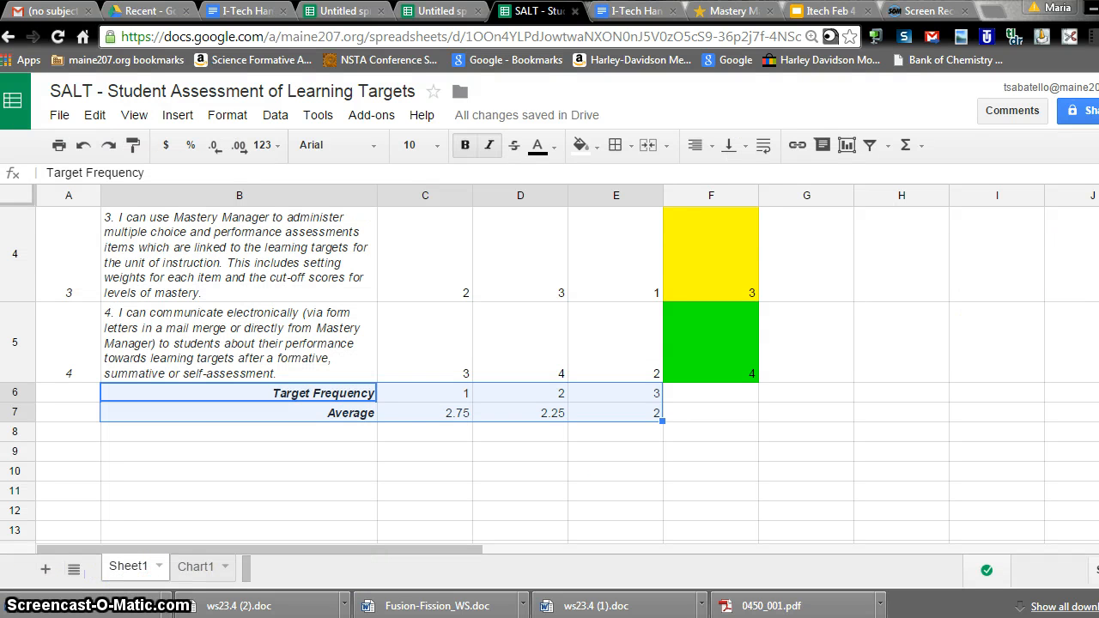
pyautogui.scroll(3, 550, 369)
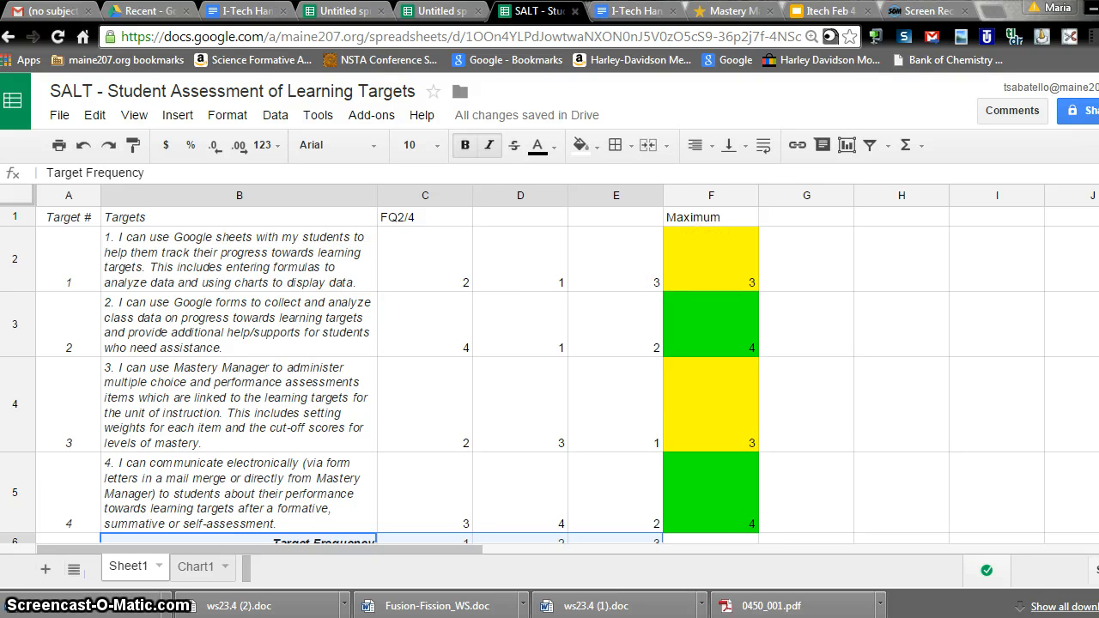
pyautogui.scroll(-3, 549, 370)
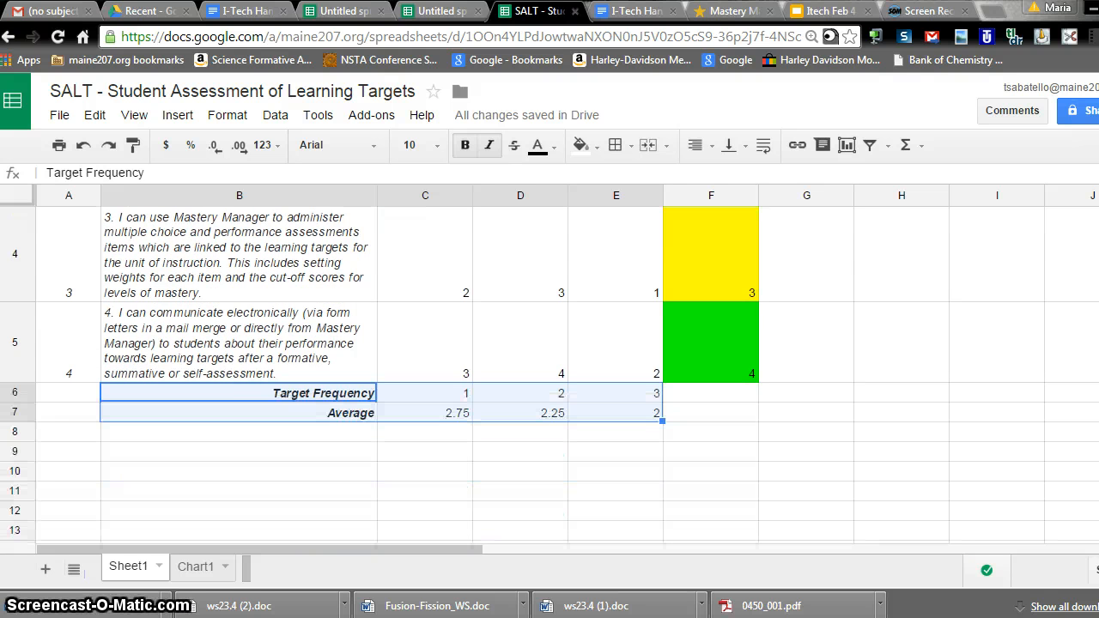